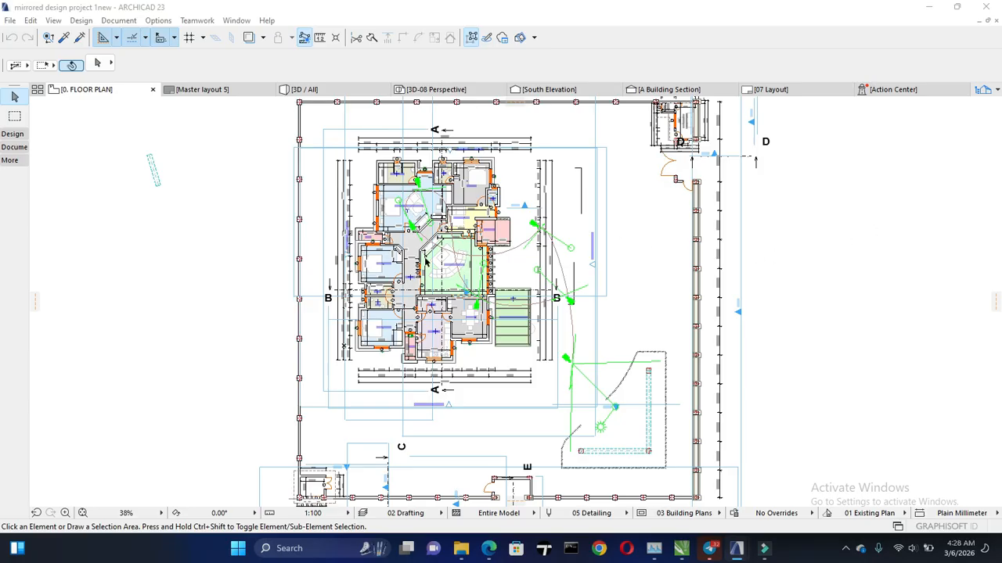
Examine the mirrored design project's floor plan, from the fenced site to the house's room layout and dimensions
scroll(427, 263, up, 2)
scroll(402, 227, up, 2)
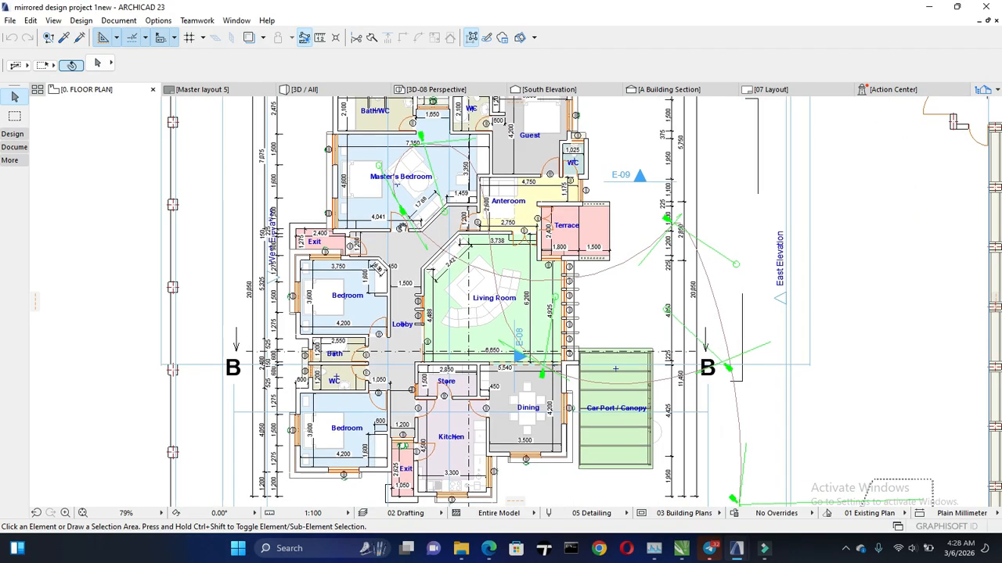
scroll(435, 288, up, 2)
scroll(431, 282, down, 3)
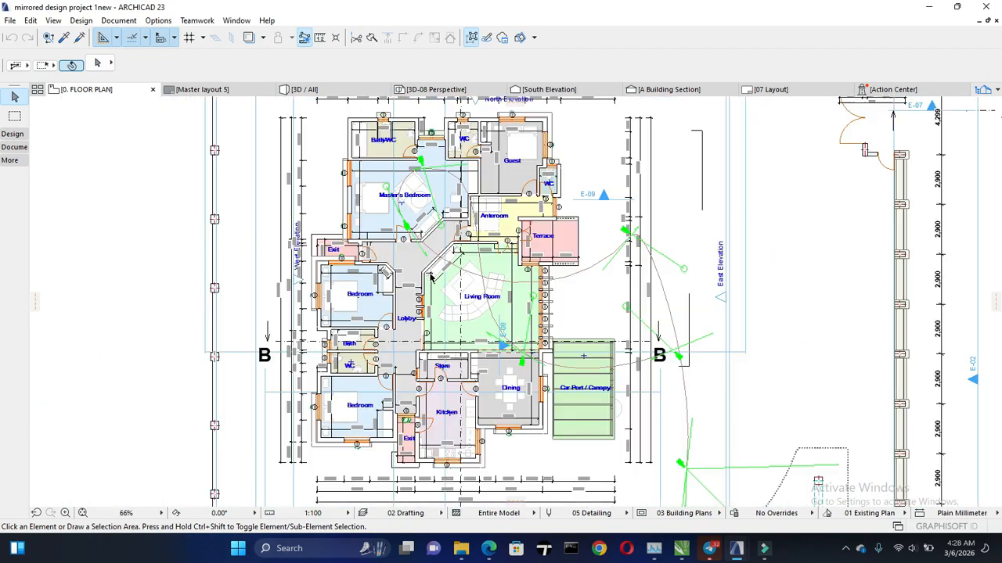
scroll(429, 278, down, 4)
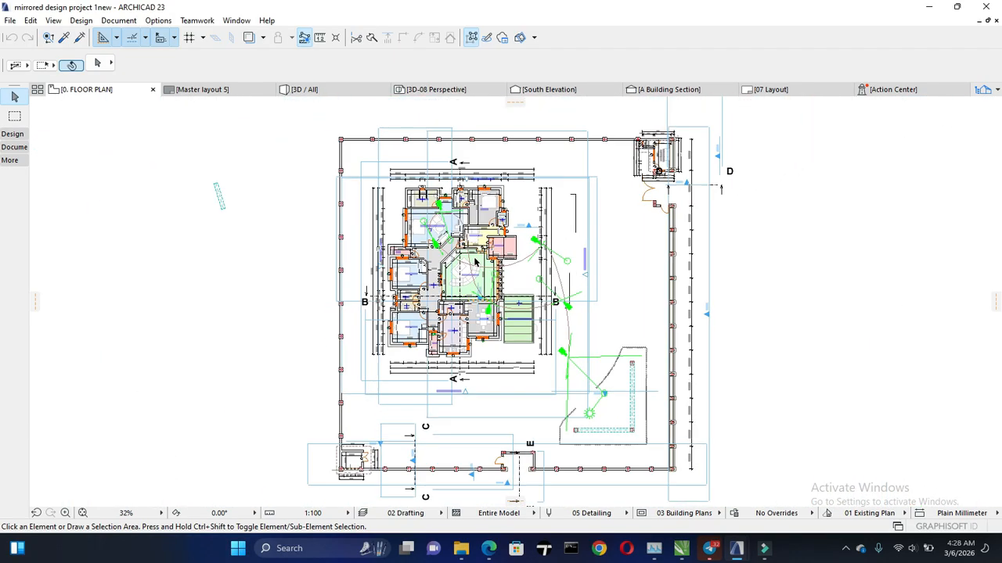
middle_drag(554, 301, 543, 295)
scroll(654, 412, down, 1)
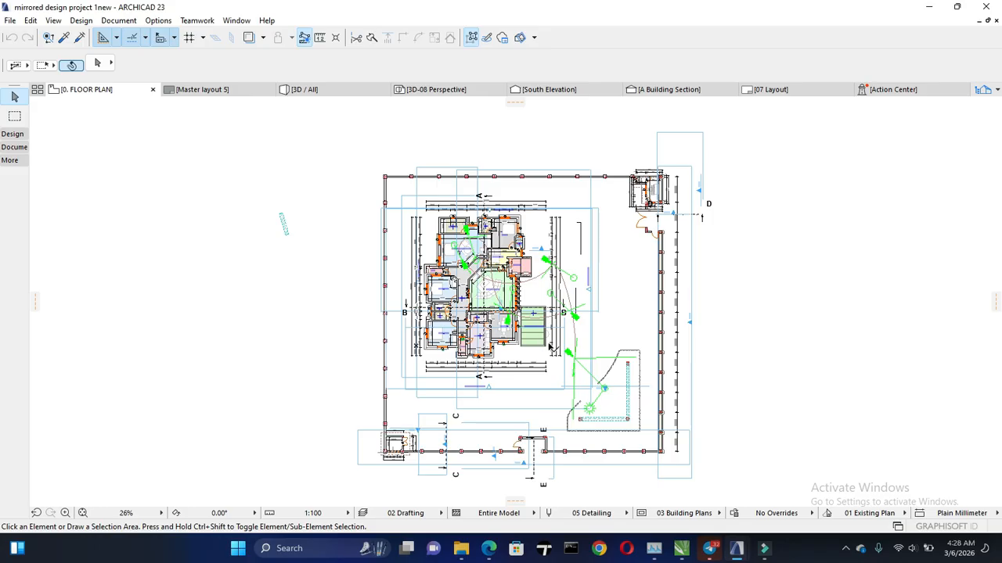
scroll(550, 346, up, 2)
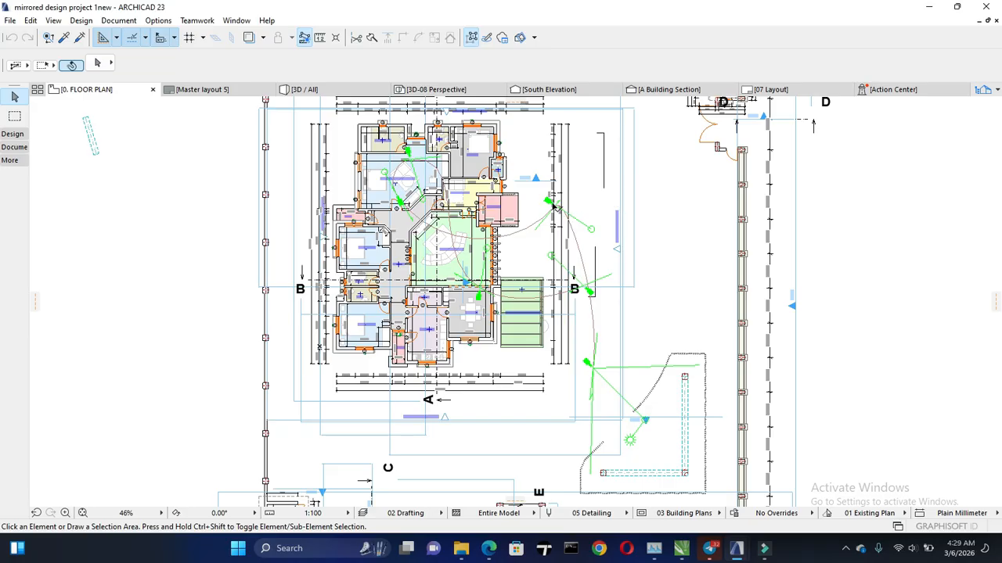
scroll(436, 293, up, 3)
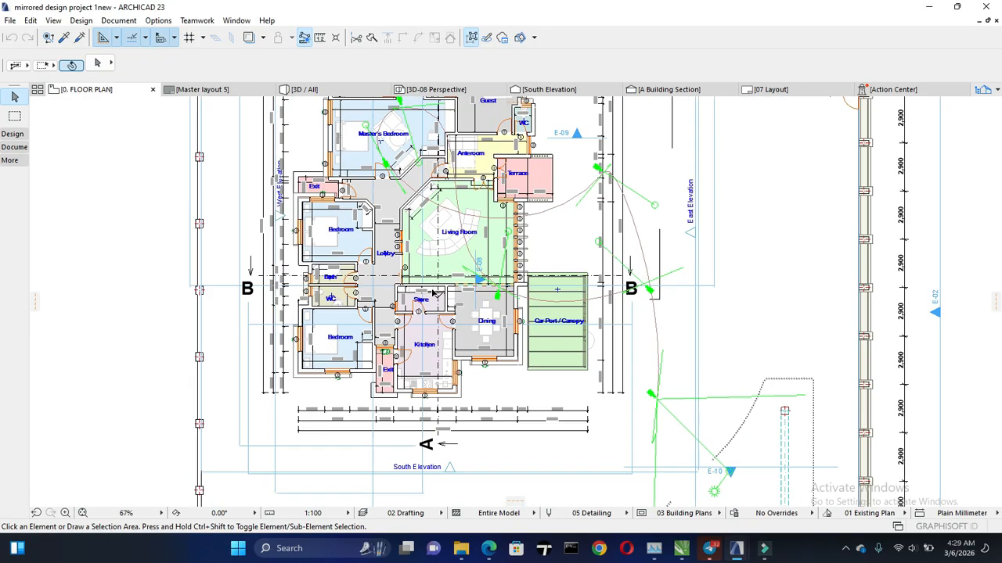
scroll(385, 307, up, 2)
scroll(397, 263, down, 1)
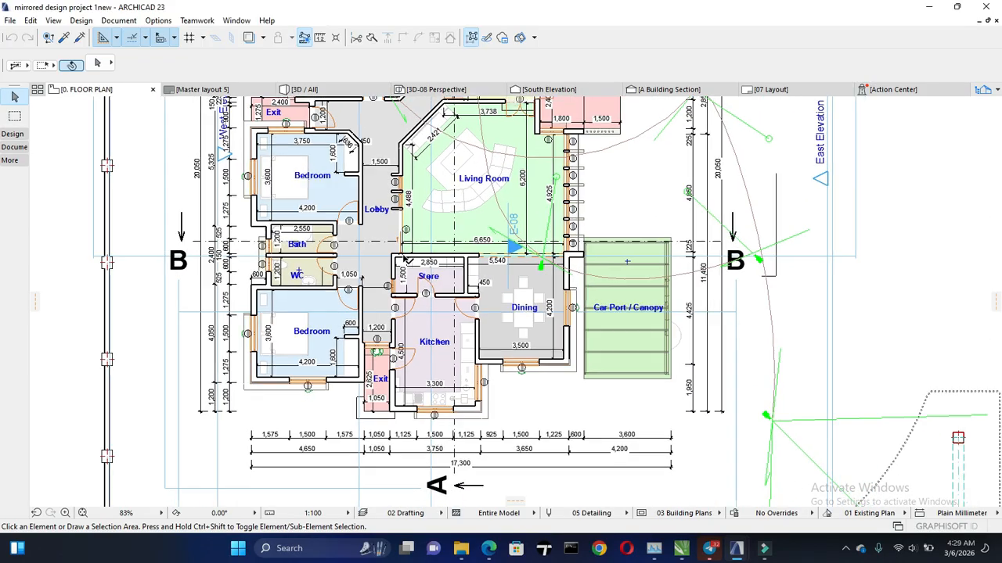
middle_drag(595, 218, 590, 385)
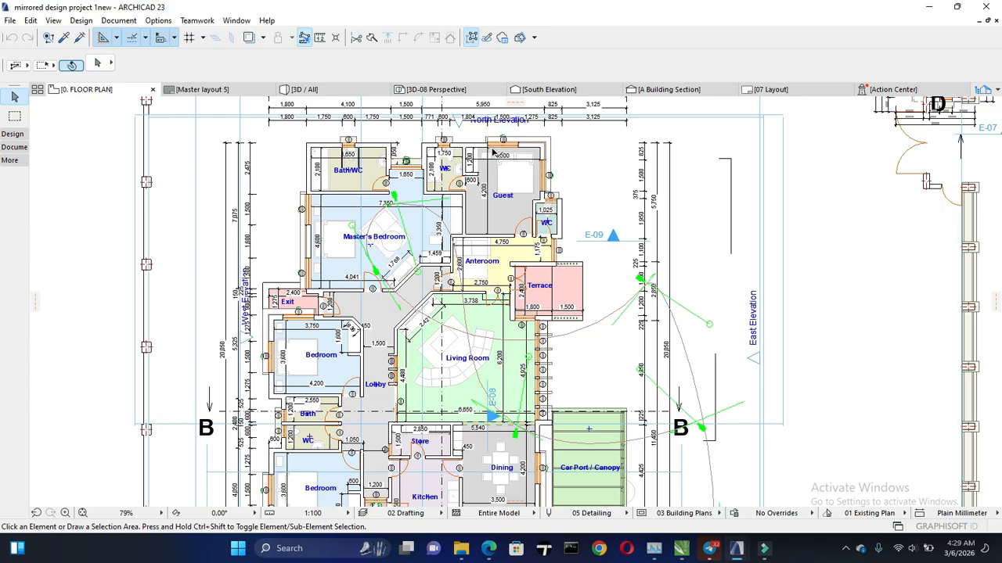
middle_drag(533, 171, 539, 209)
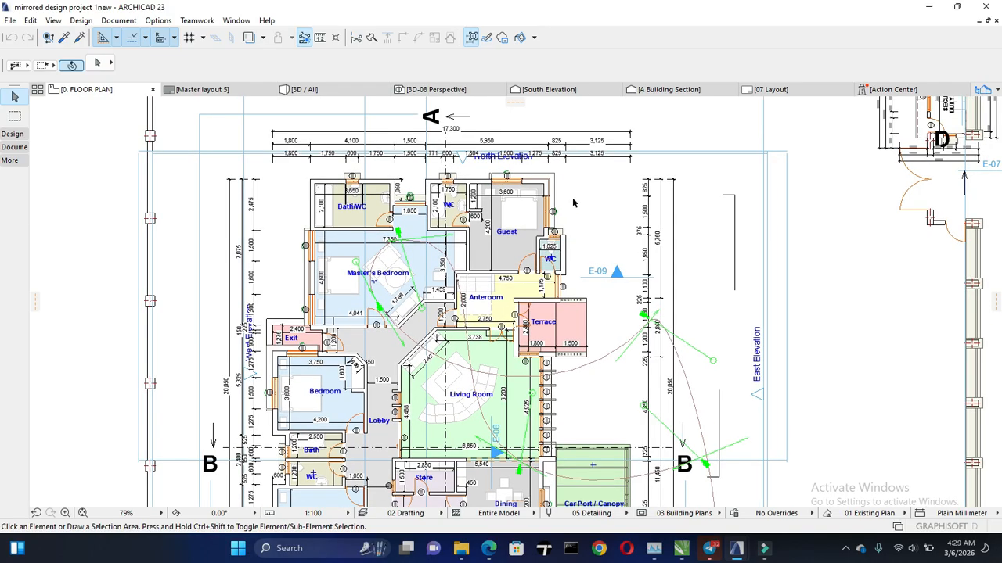
middle_drag(390, 311, 386, 222)
middle_drag(449, 343, 449, 326)
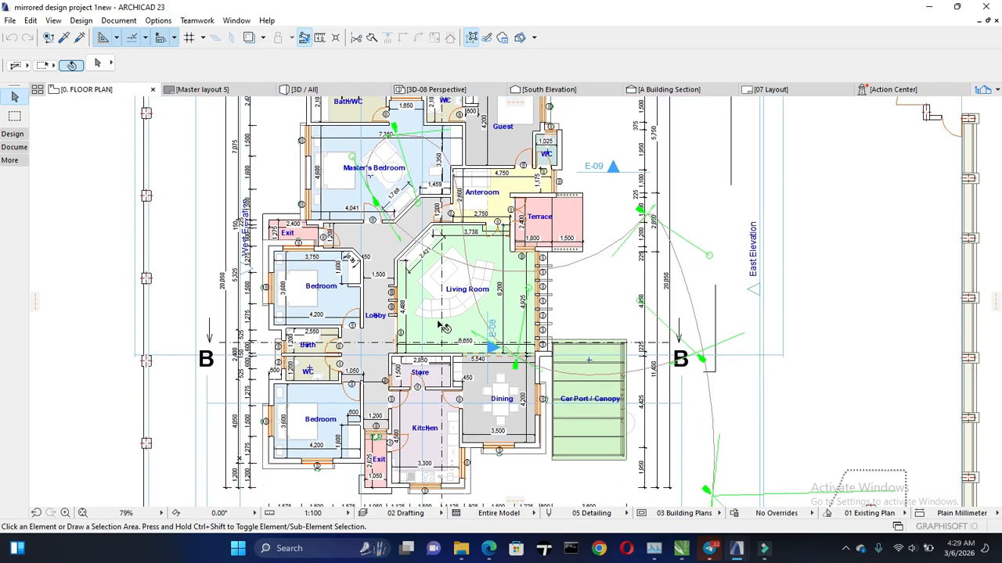
Inspect the walls, doors and openings around the kitchen, store, dining, lobby and living room
scroll(427, 410, up, 5)
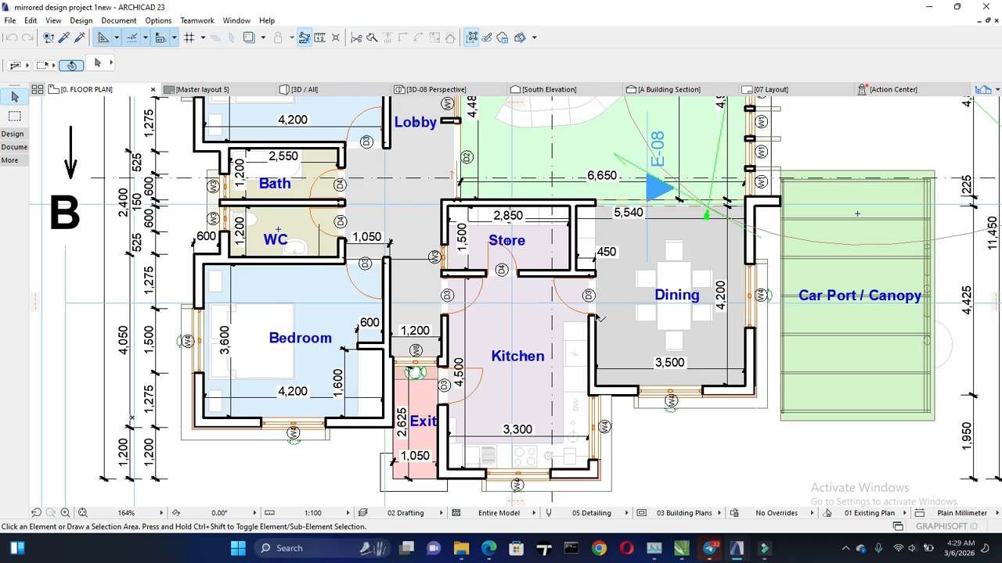
middle_drag(311, 207, 293, 277)
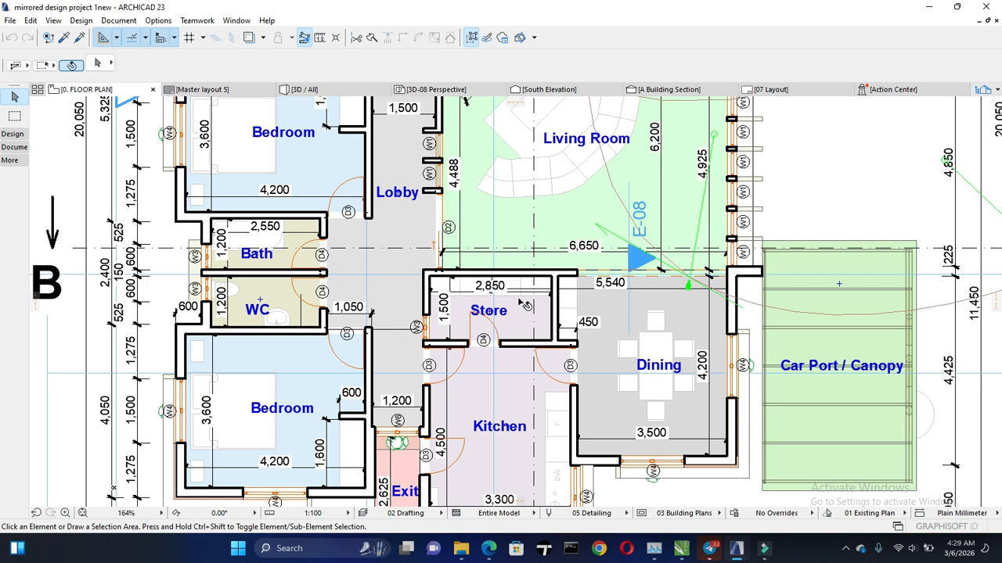
middle_drag(546, 294, 520, 332)
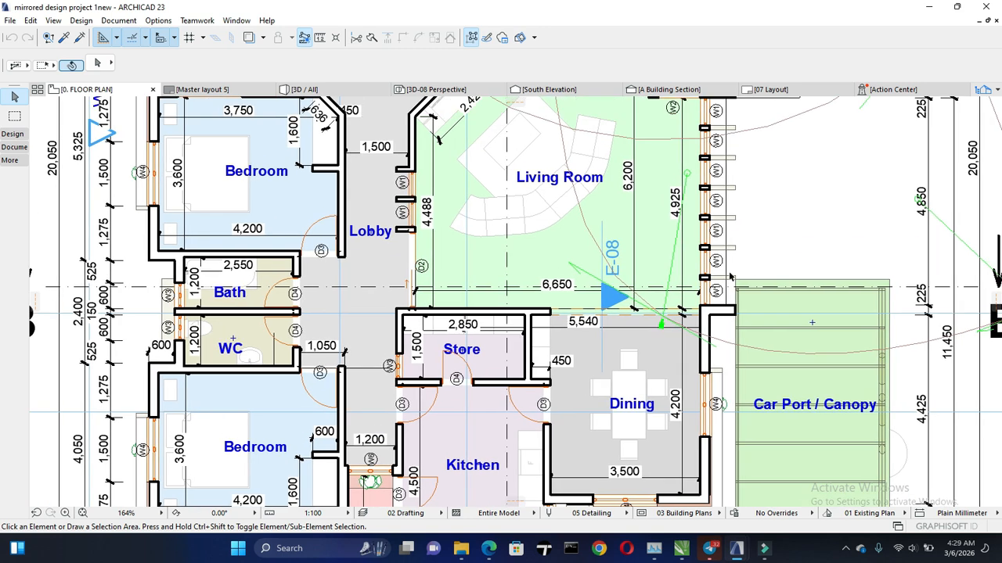
middle_drag(635, 214, 628, 338)
middle_drag(592, 299, 591, 374)
middle_drag(561, 304, 566, 353)
Inspect the wall junctions around the master's bedroom, its Bath/WC, the guest room and the anteroom
scroll(512, 324, up, 2)
middle_drag(474, 278, 472, 291)
middle_drag(355, 416, 396, 371)
middle_drag(360, 286, 376, 360)
middle_drag(472, 317, 452, 393)
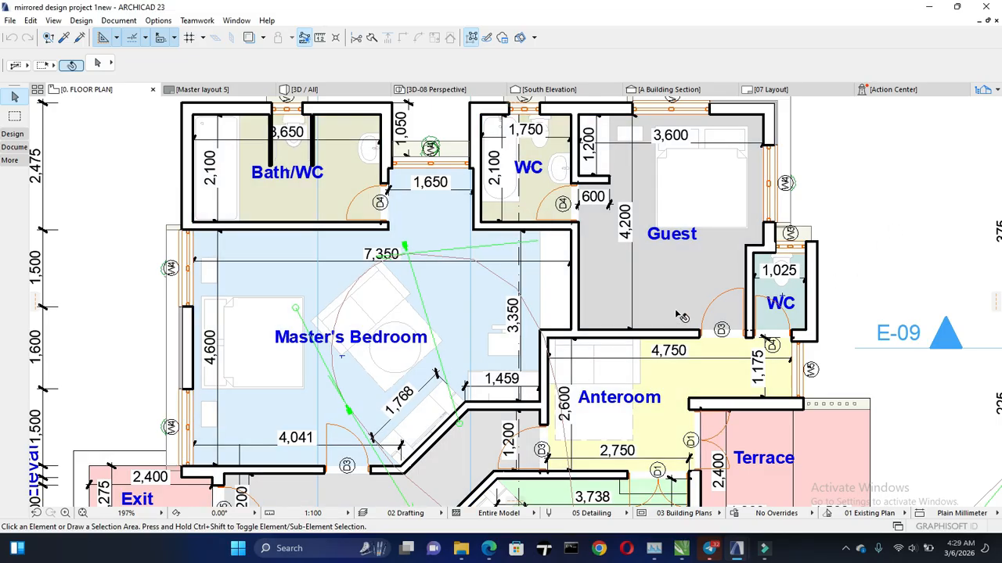
middle_drag(667, 333, 661, 309)
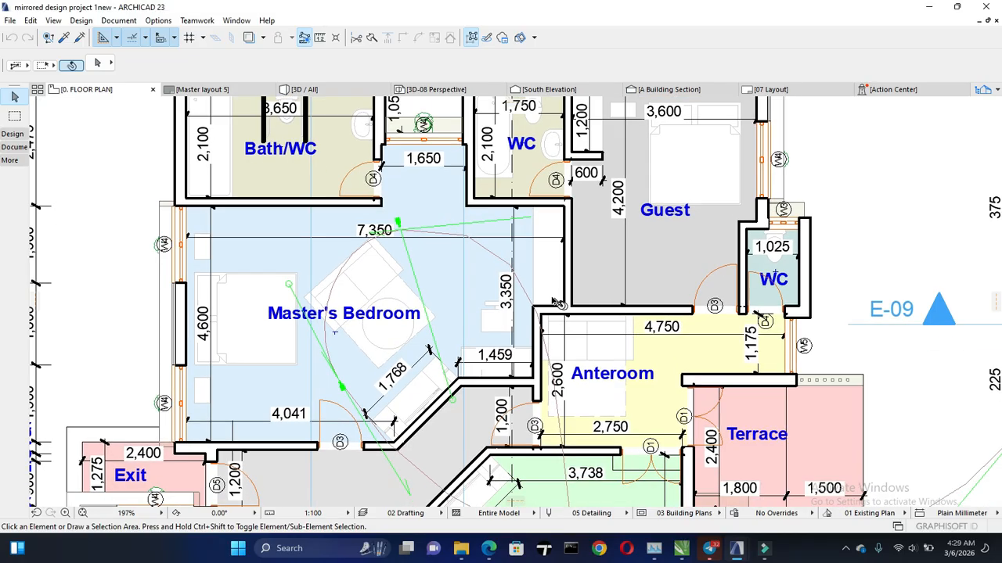
middle_drag(531, 299, 532, 329)
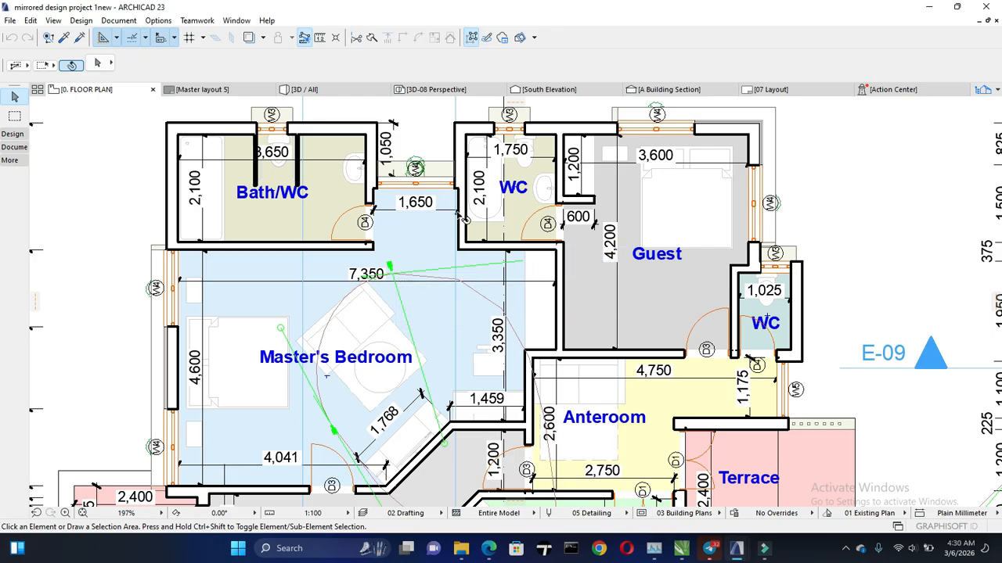
scroll(464, 218, up, 3)
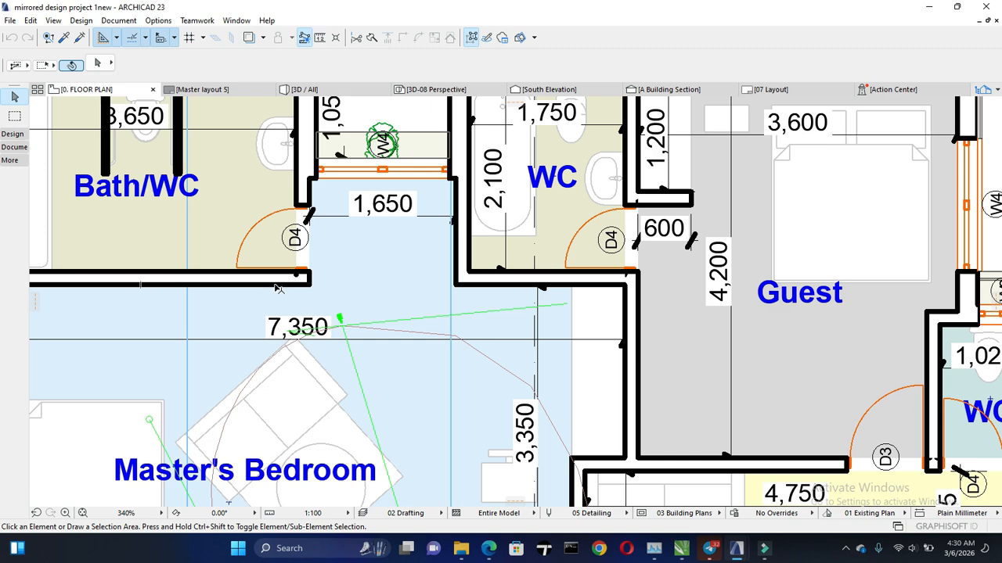
scroll(275, 286, down, 2)
middle_drag(367, 462, 374, 284)
scroll(374, 284, up, 3)
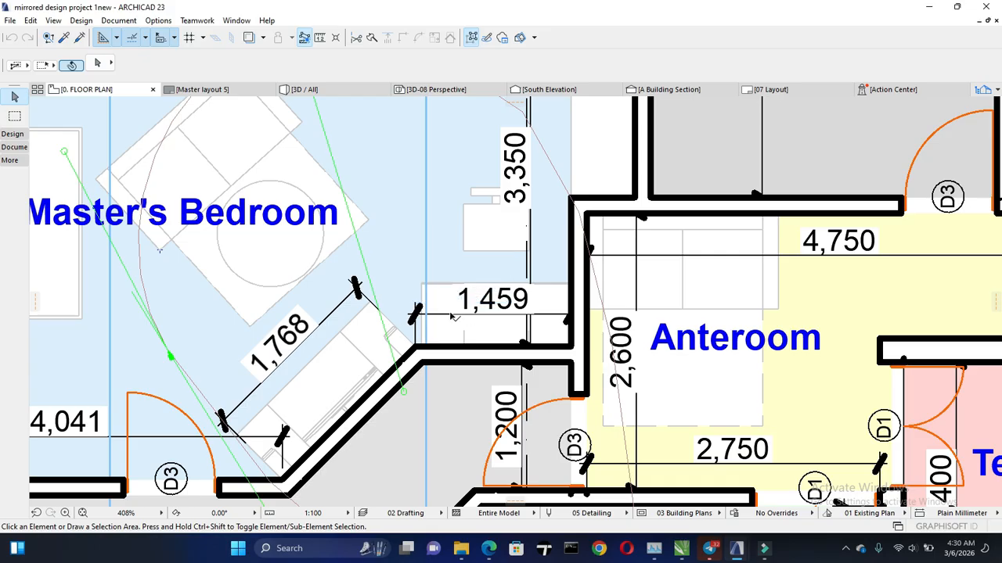
scroll(462, 272, down, 3)
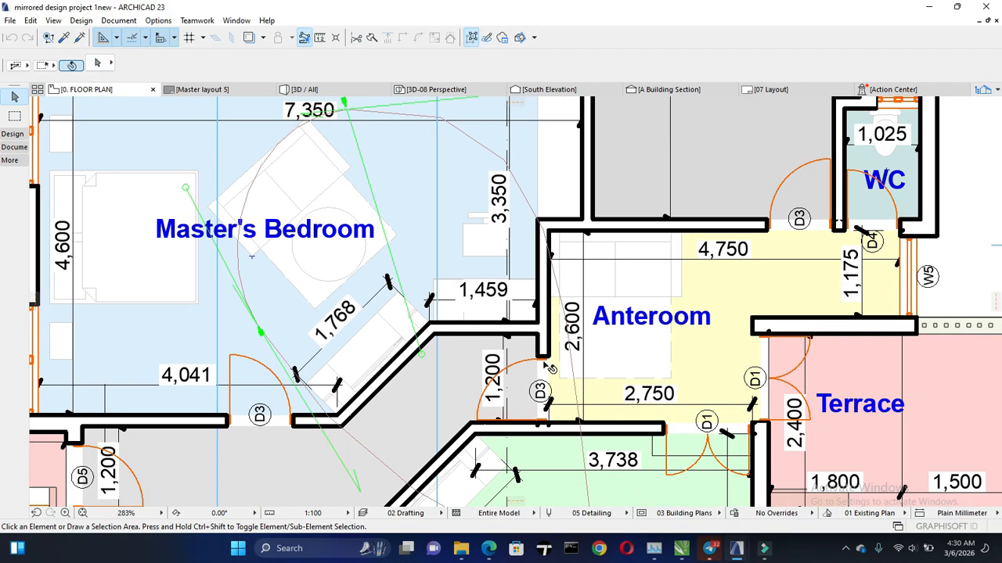
scroll(550, 367, down, 3)
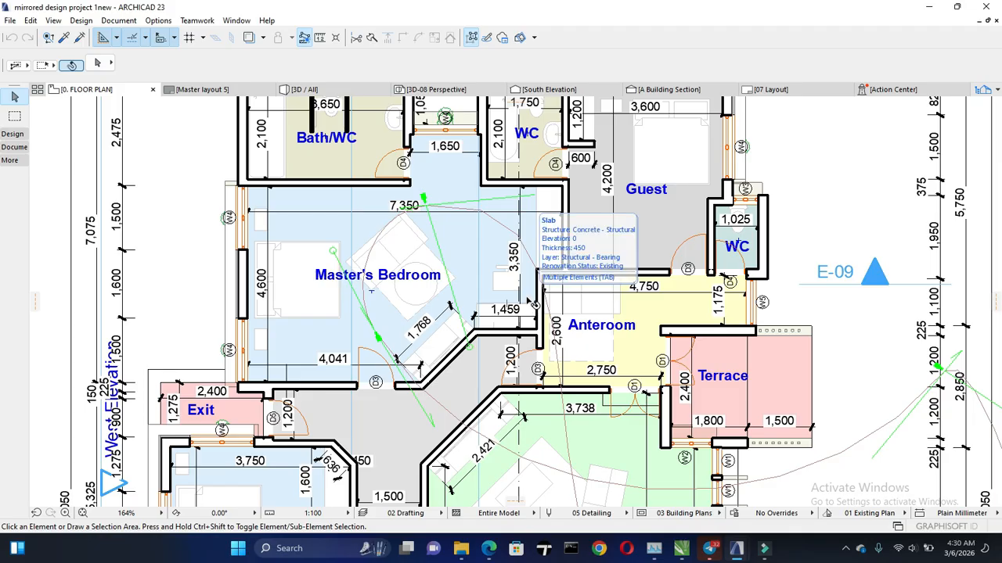
scroll(465, 230, down, 2)
scroll(467, 231, up, 1)
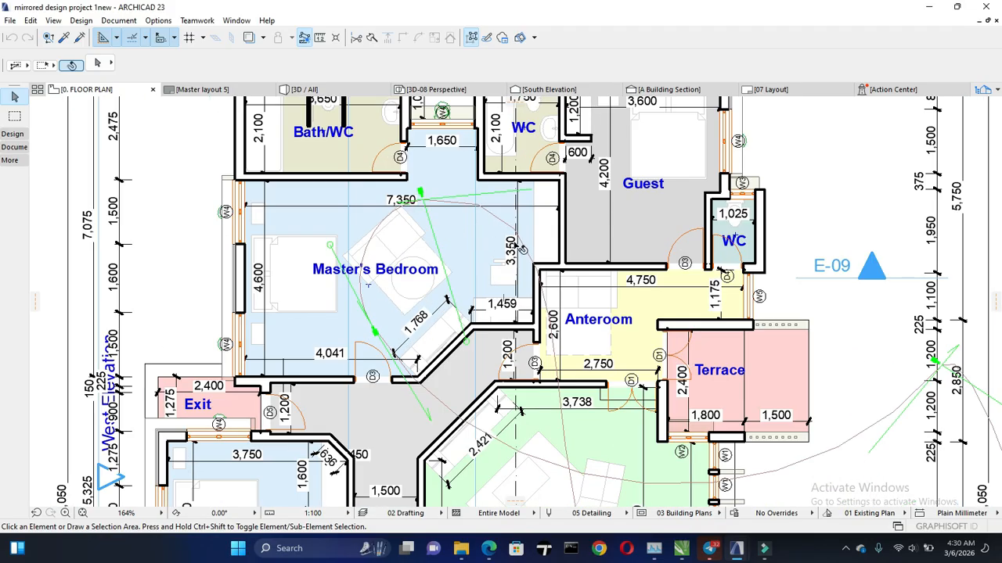
scroll(601, 251, up, 1)
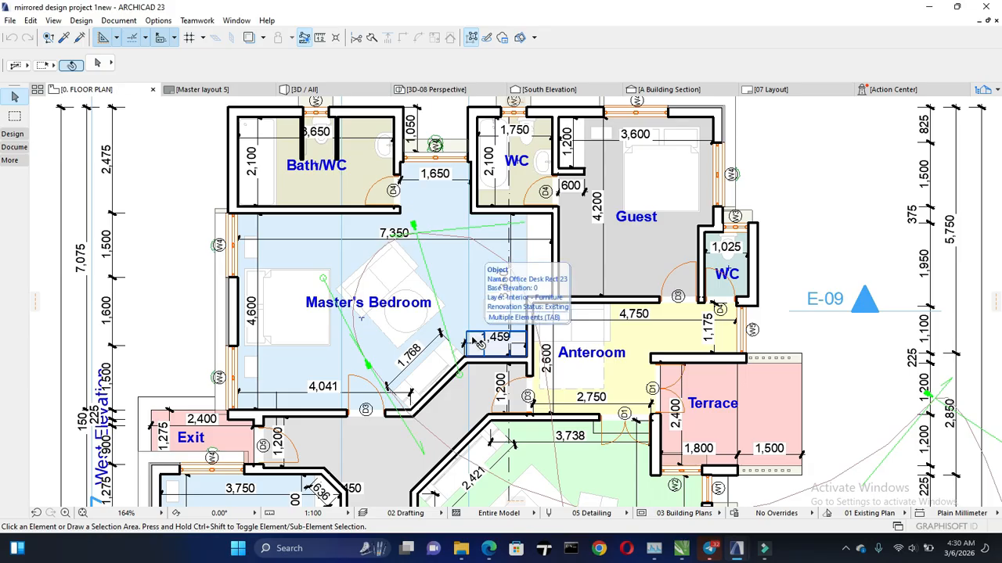
Switch to the tutorial exercise 1 project and close the view organizer palette to enlarge the drawing area
click(739, 548)
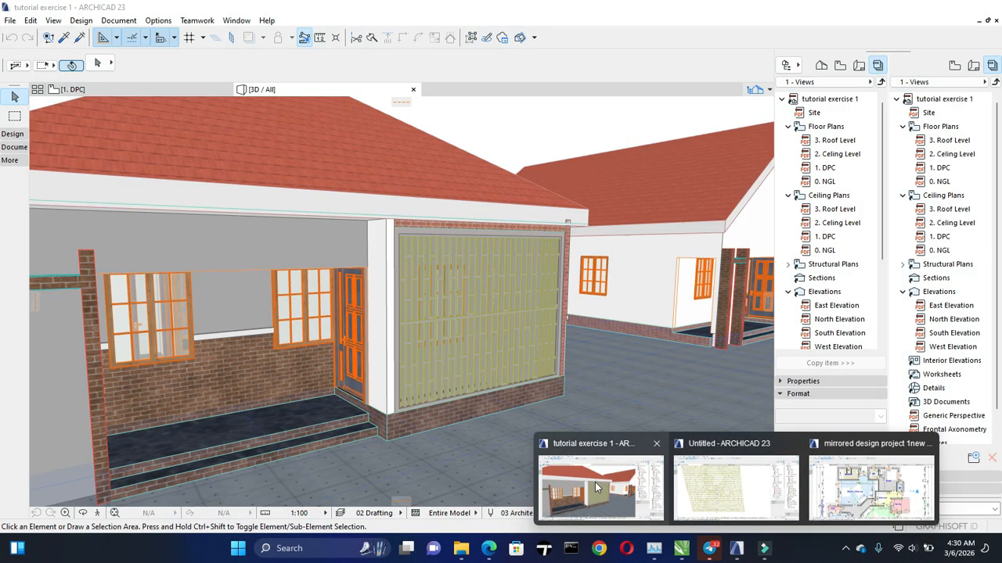
click(595, 482)
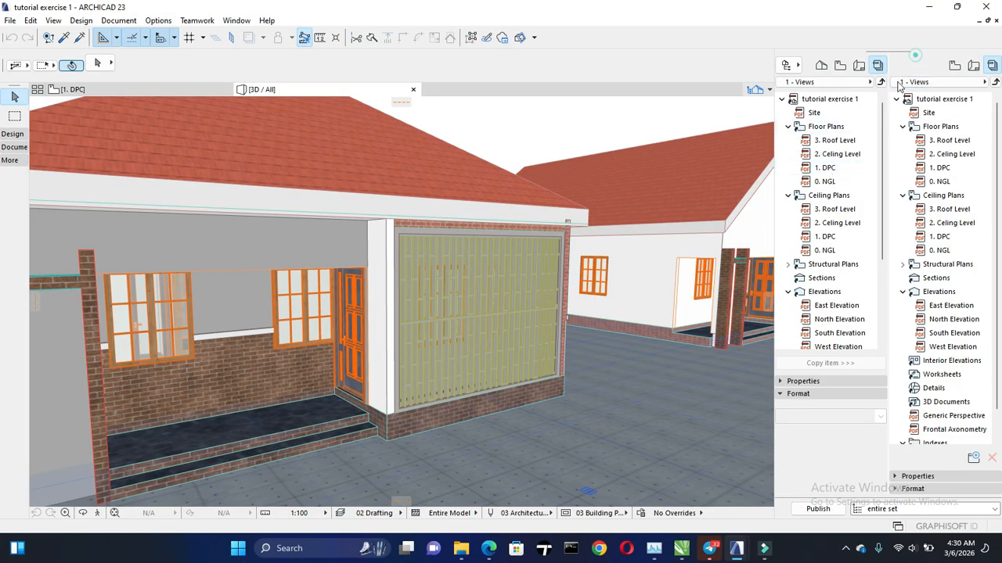
drag(892, 53, 843, 161)
click(879, 165)
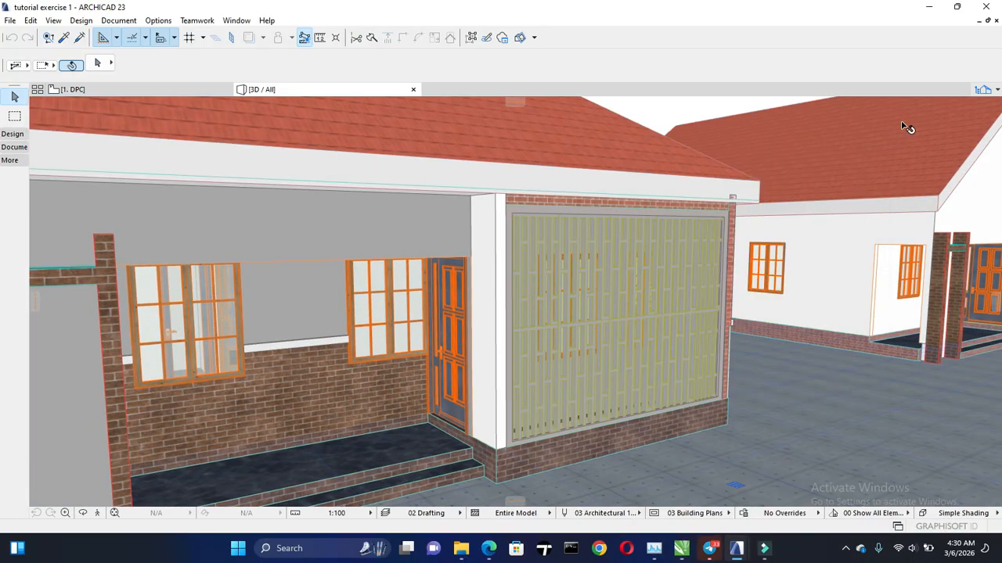
click(983, 90)
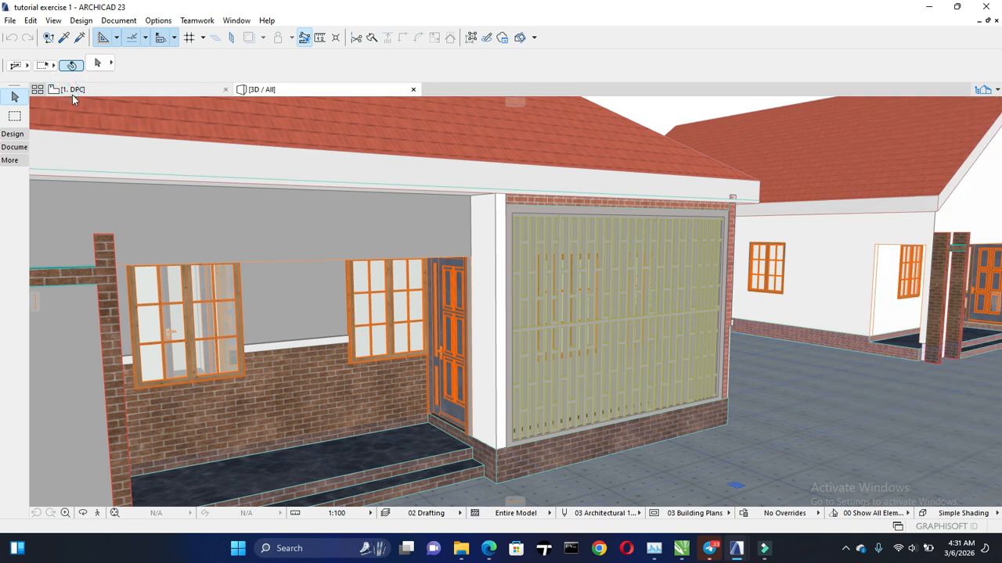
Open the 1. DPC floor plan and examine the walls around the kitchen, dining, store and lobby
click(72, 91)
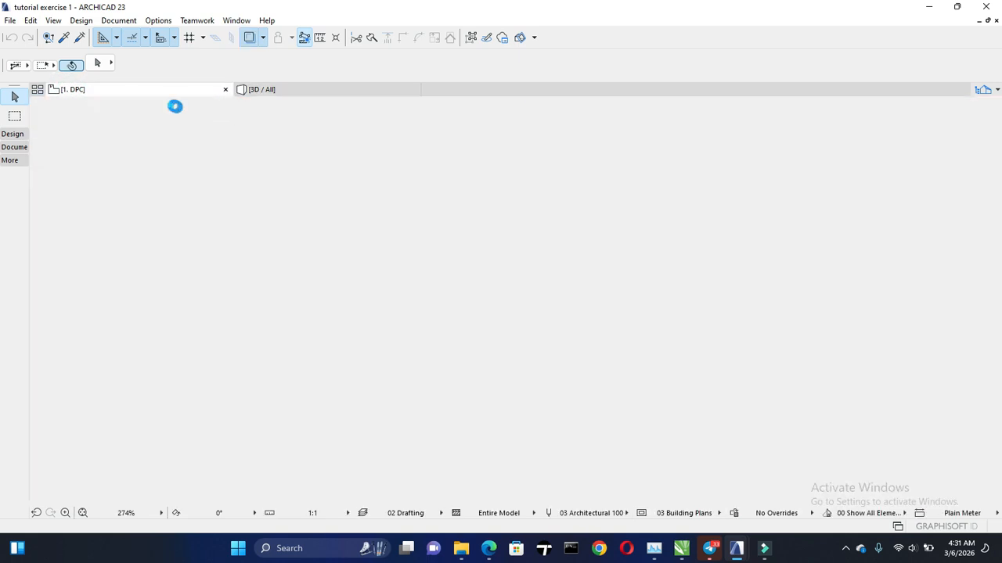
scroll(413, 215, down, 2)
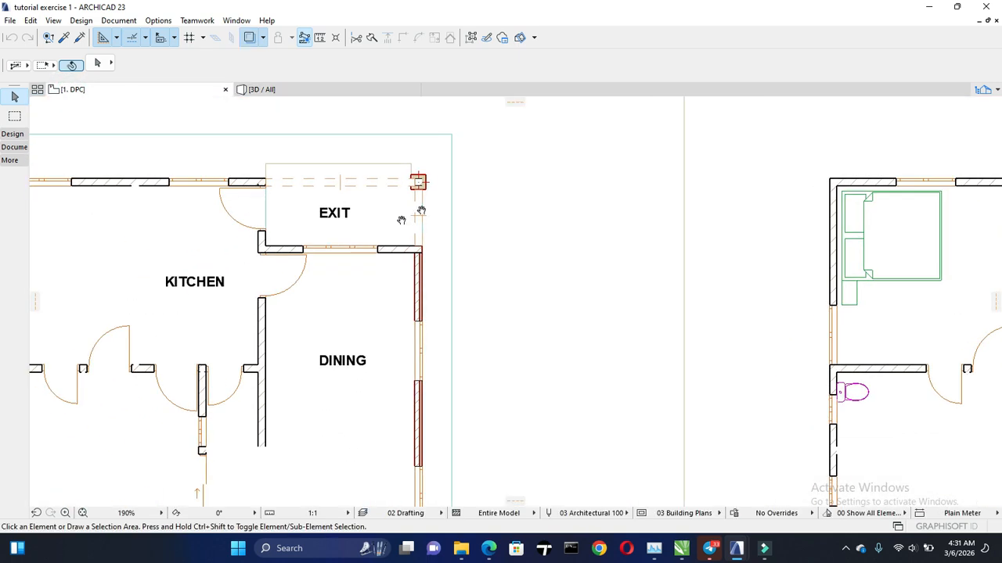
scroll(320, 286, up, 5)
middle_drag(289, 296, 503, 288)
scroll(503, 288, up, 1)
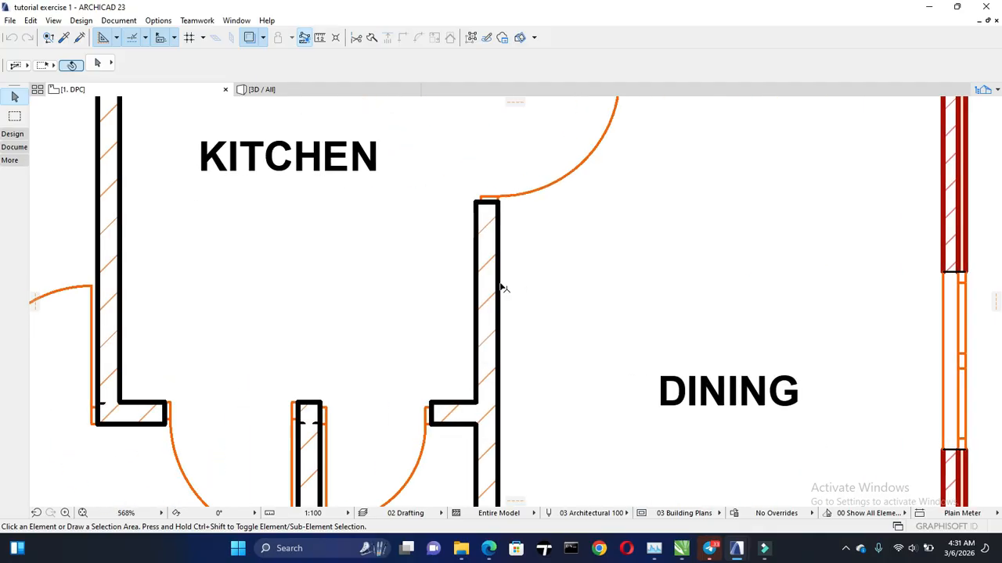
scroll(468, 282, down, 3)
middle_drag(425, 279, 553, 275)
scroll(472, 346, up, 1)
middle_drag(472, 346, 427, 225)
scroll(425, 222, down, 3)
scroll(554, 384, up, 2)
scroll(557, 386, up, 1)
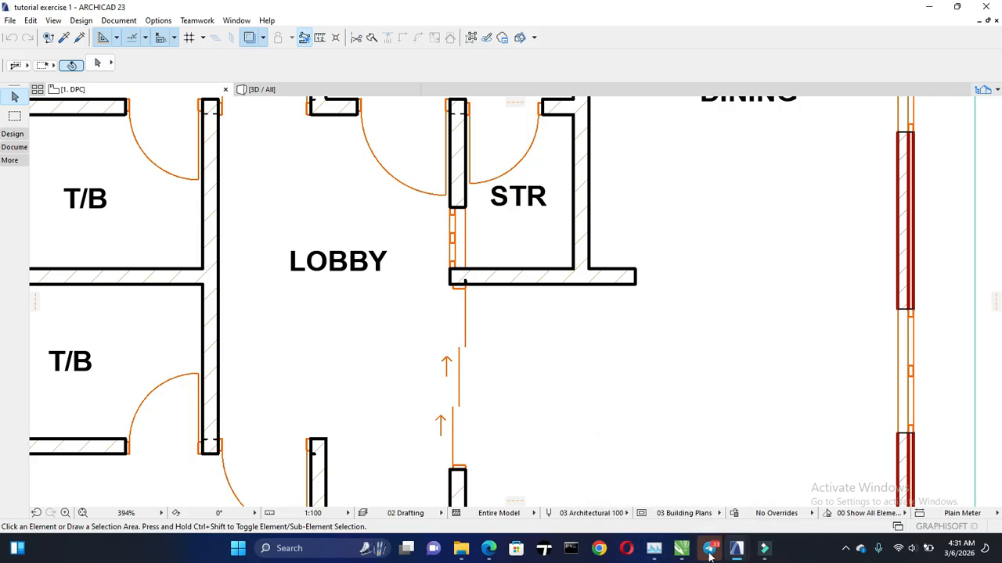
Inspect the walls between the master's bedroom and anteroom in the mirrored design project, and return to the tutorial exercise 1 plan
mouse_move(703, 553)
mouse_move(735, 548)
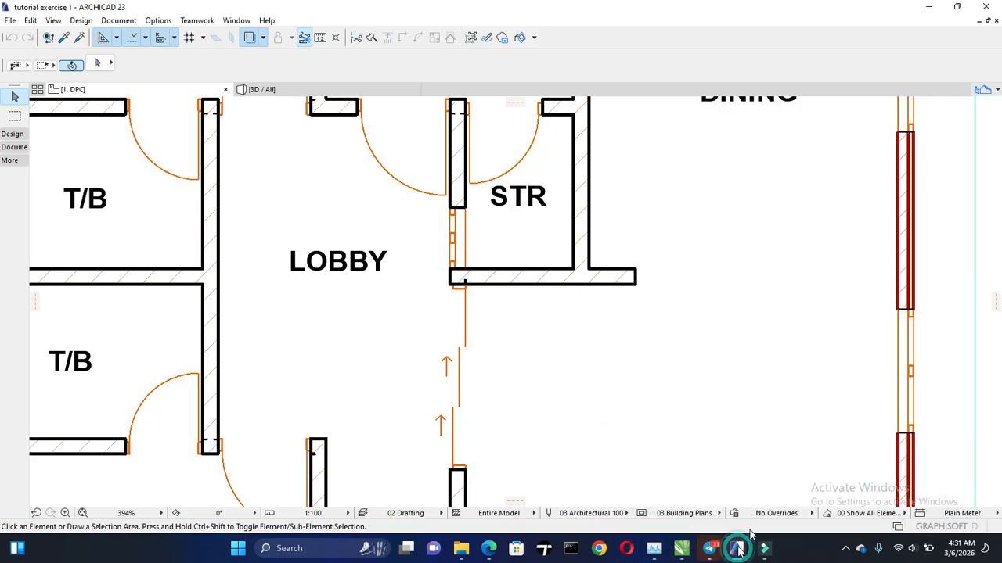
click(832, 496)
scroll(520, 365, up, 5)
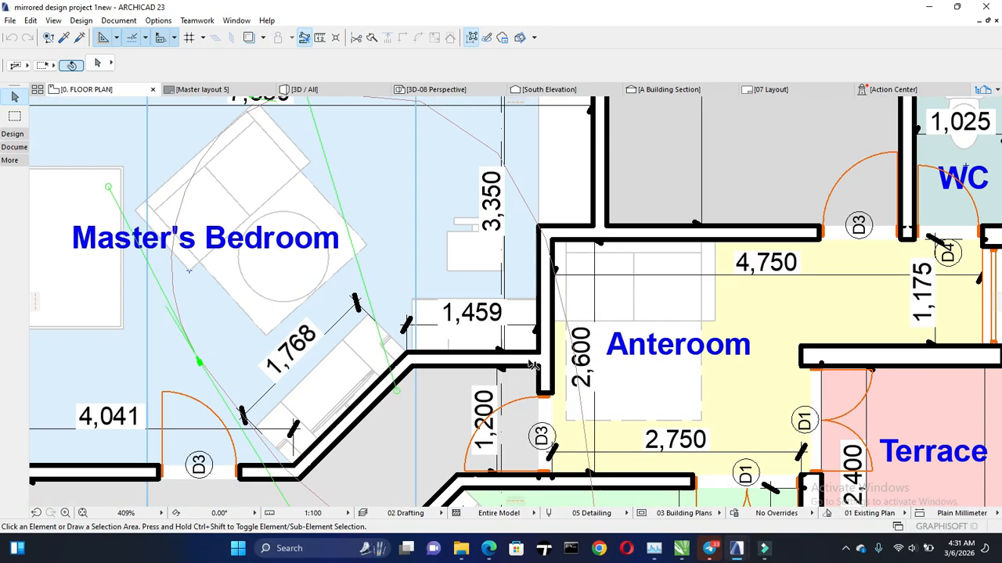
scroll(421, 274, down, 2)
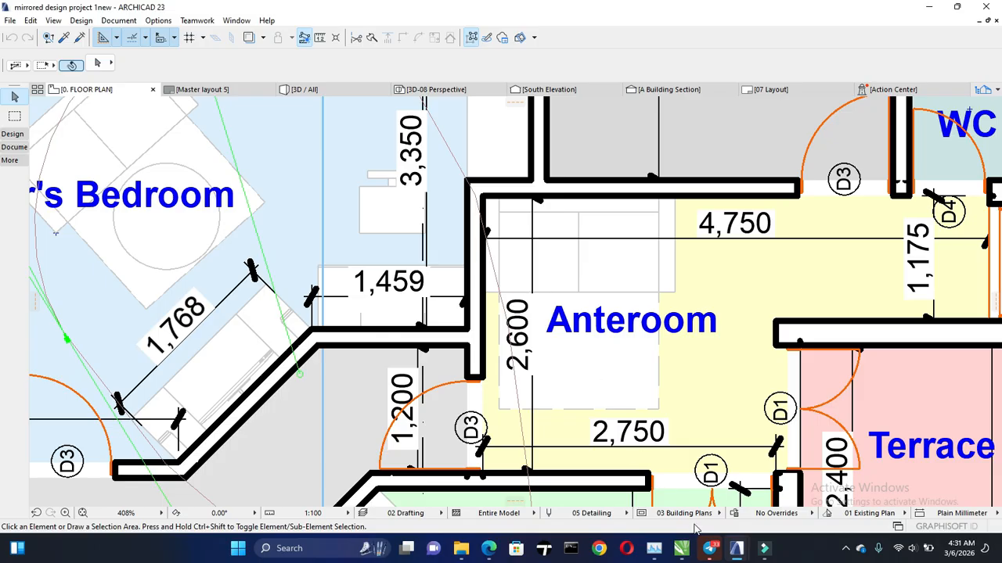
mouse_move(736, 548)
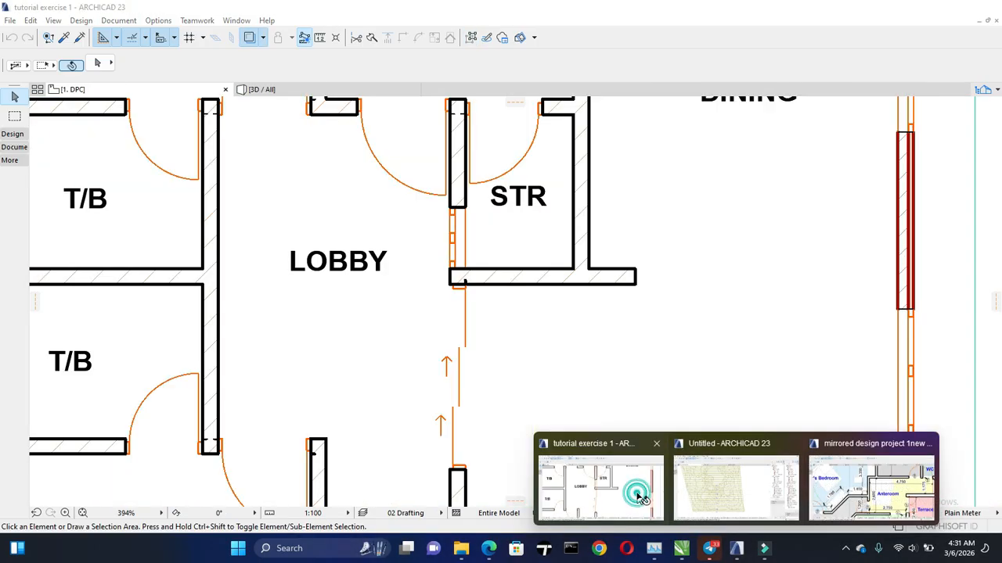
click(638, 494)
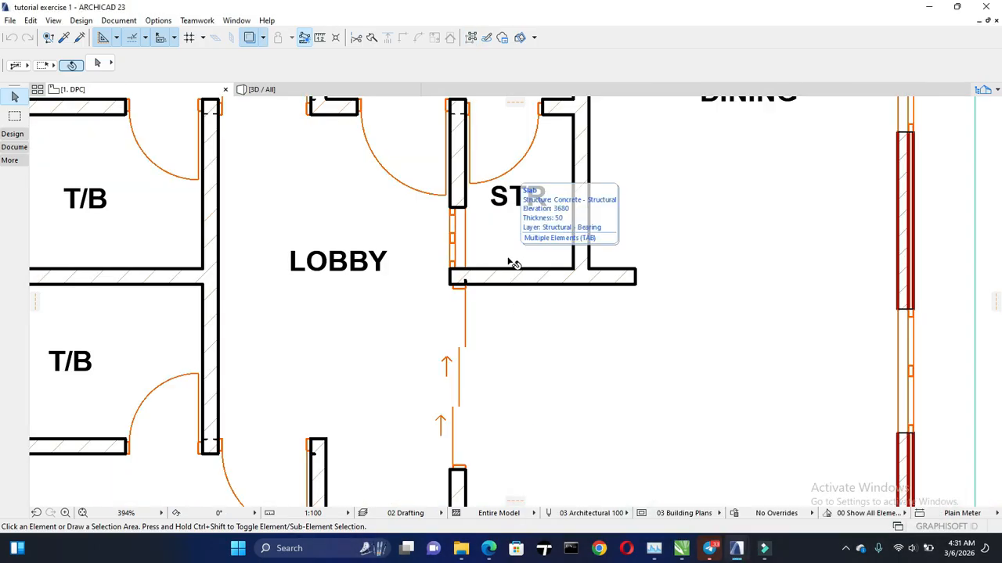
Compare the wall junctions around the store and lobby with those around the anteroom in the mirrored design project
scroll(510, 264, up, 4)
scroll(459, 349, up, 1)
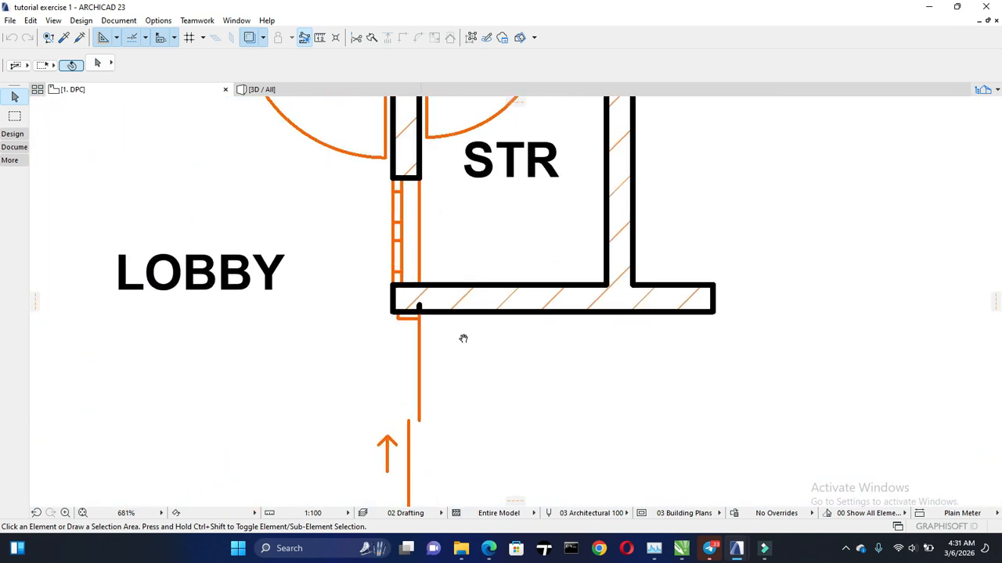
mouse_move(748, 550)
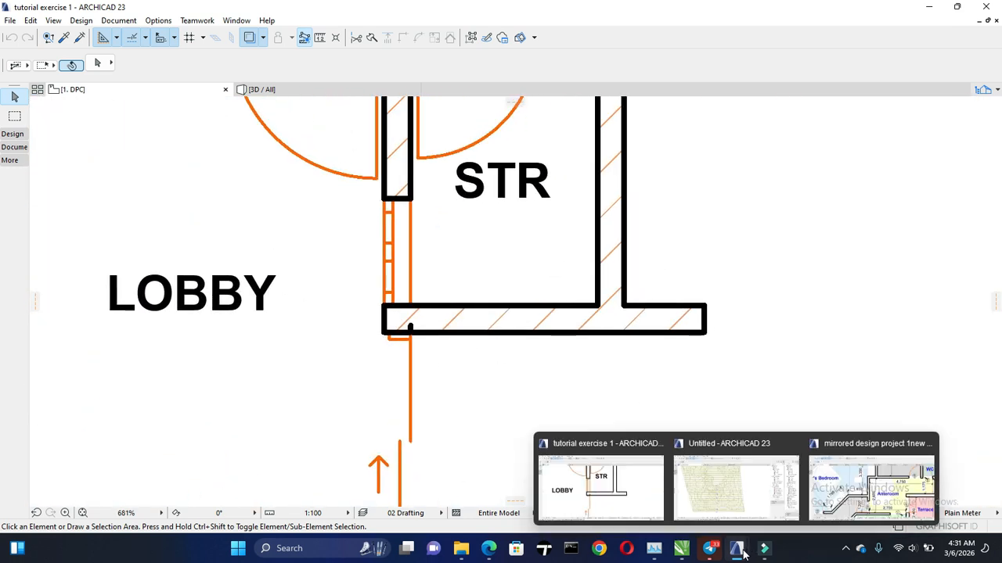
click(845, 493)
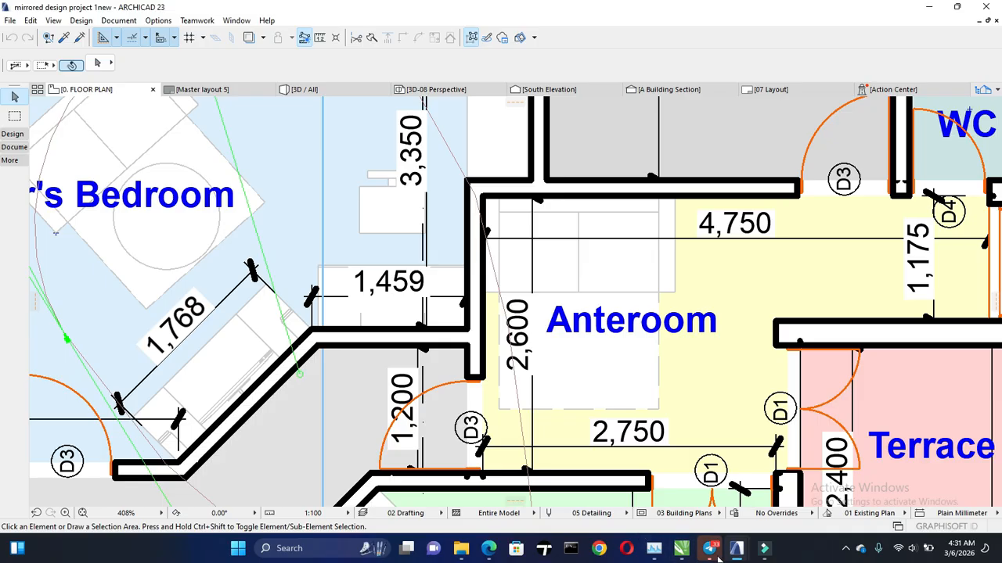
click(740, 550)
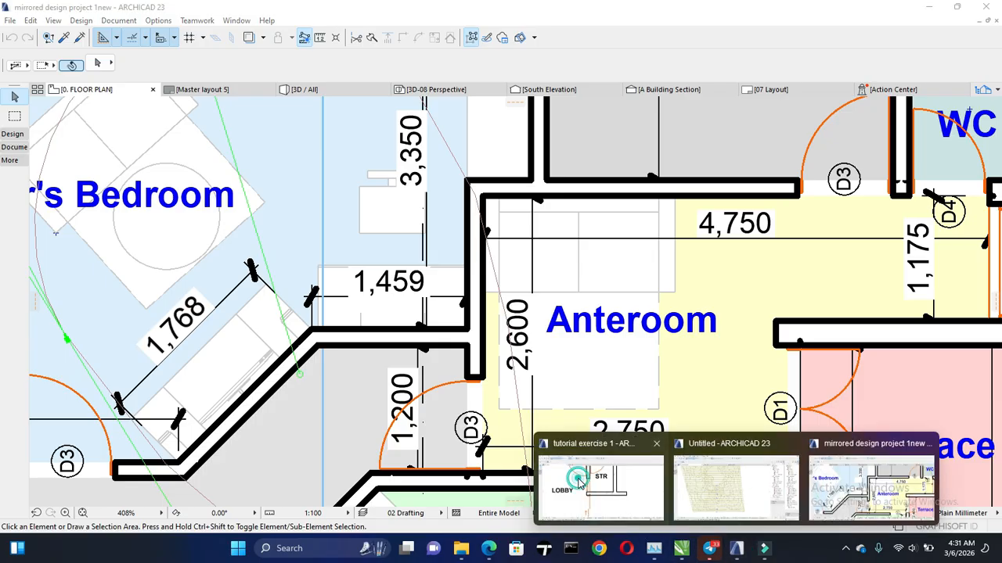
click(551, 470)
scroll(501, 261, down, 3)
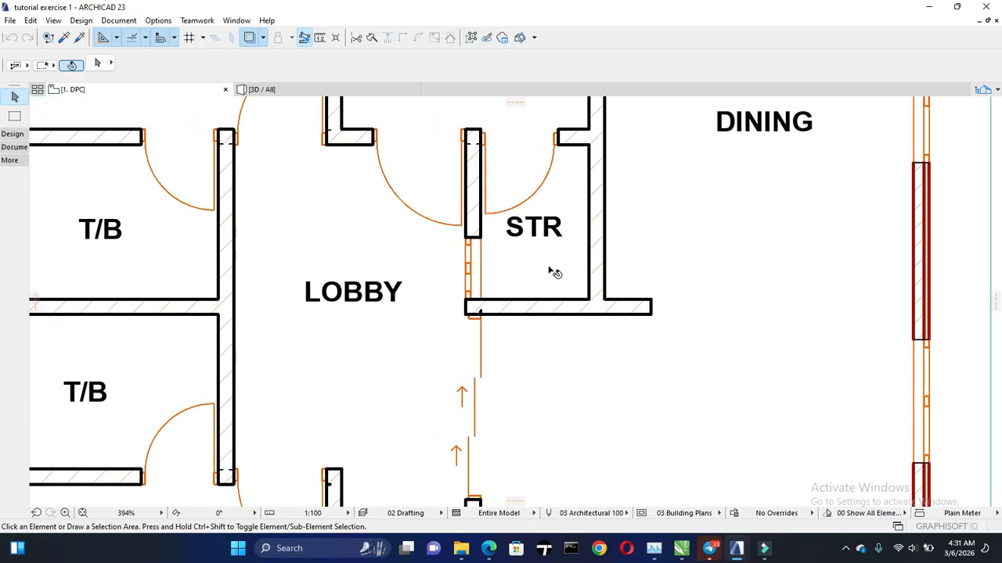
scroll(553, 298, up, 1)
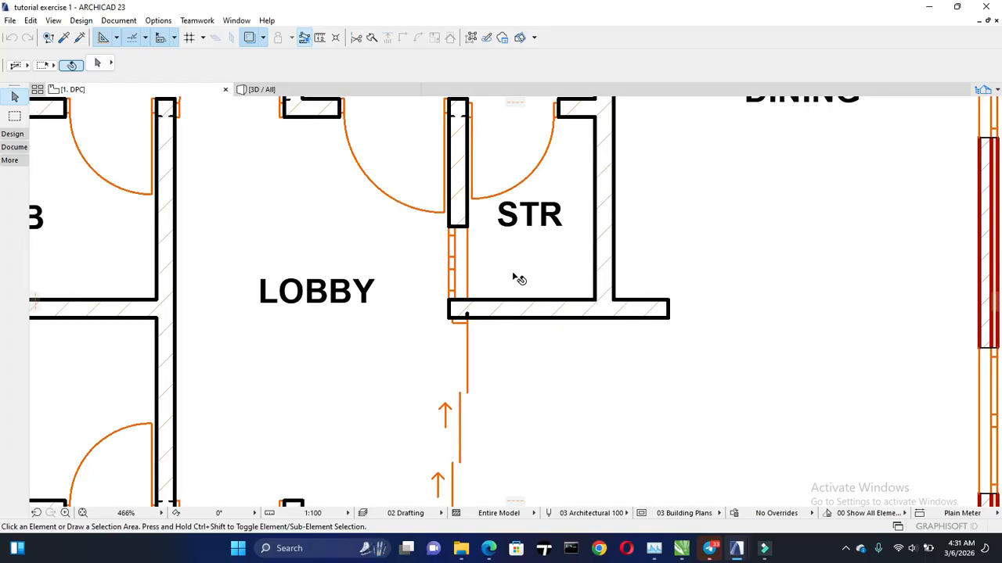
Review the labelled tutorial exercise 1 floor plan and the furnished copy beside it
scroll(513, 275, down, 3)
middle_drag(407, 193, 438, 298)
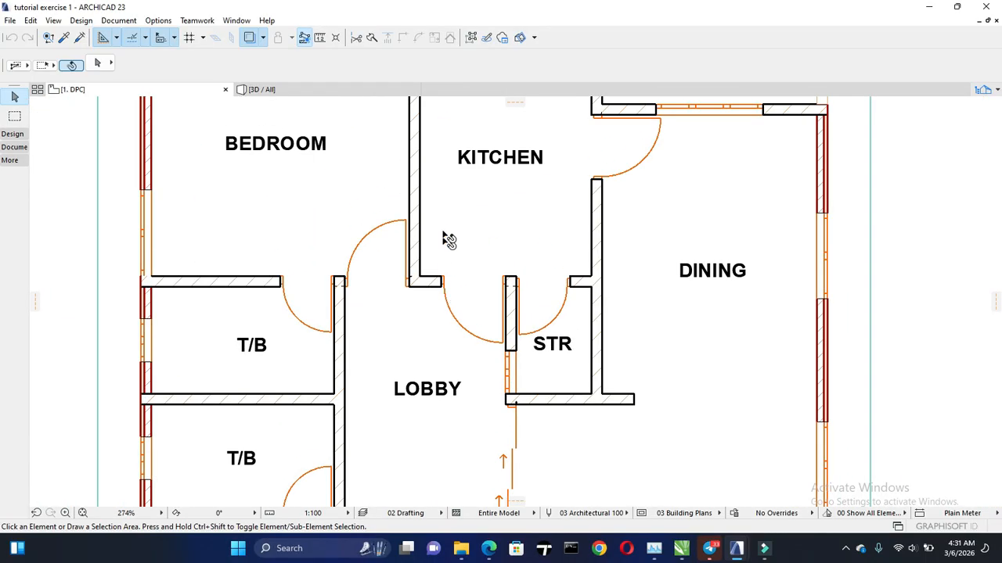
scroll(284, 203, down, 1)
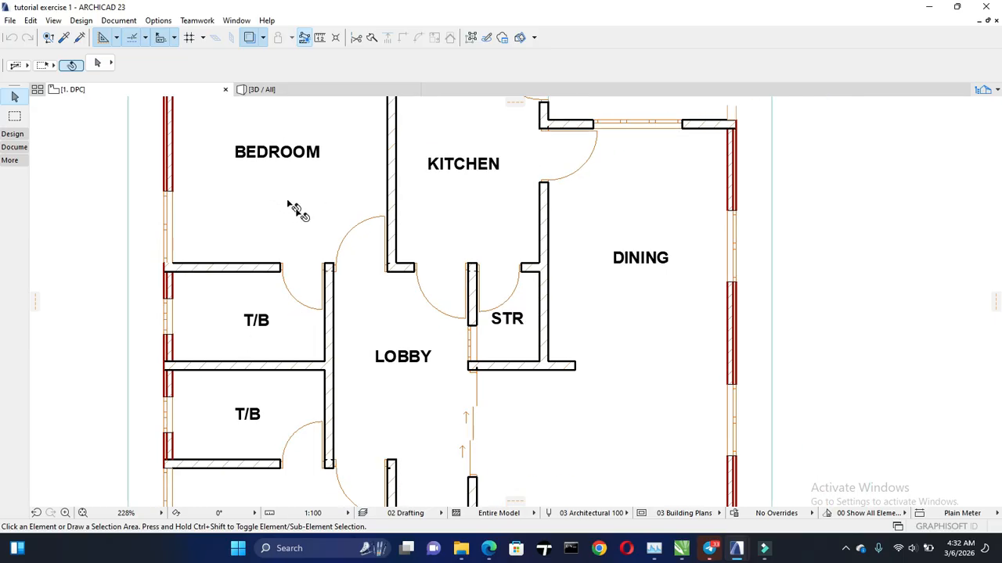
middle_drag(287, 205, 367, 279)
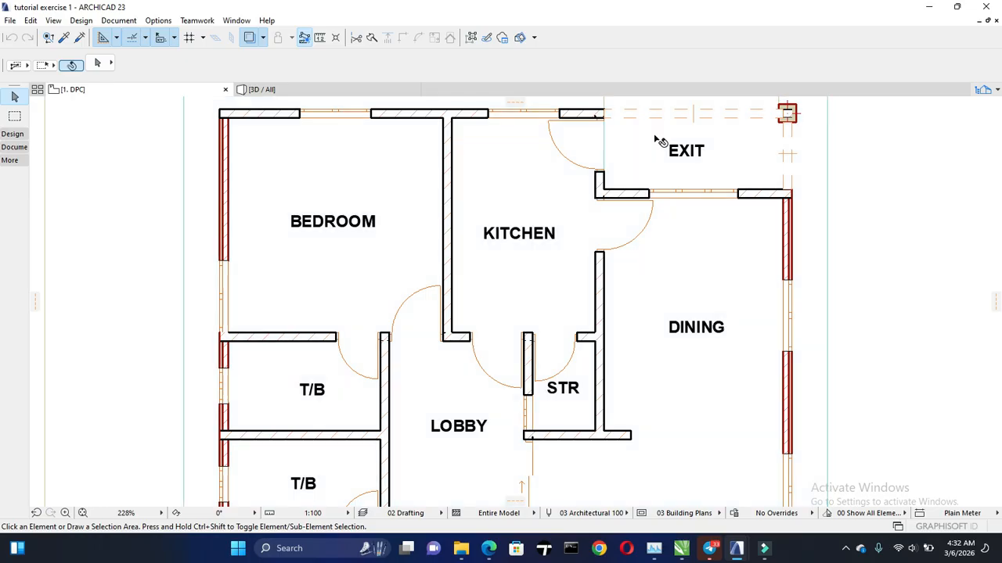
scroll(660, 141, down, 4)
middle_drag(644, 181, 360, 219)
middle_drag(676, 274, 541, 227)
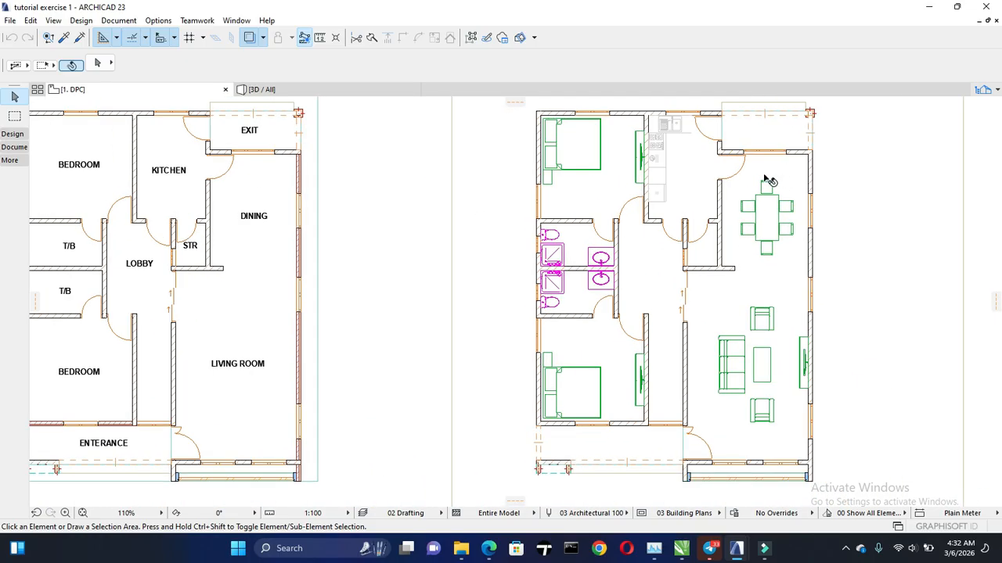
middle_drag(752, 235, 578, 220)
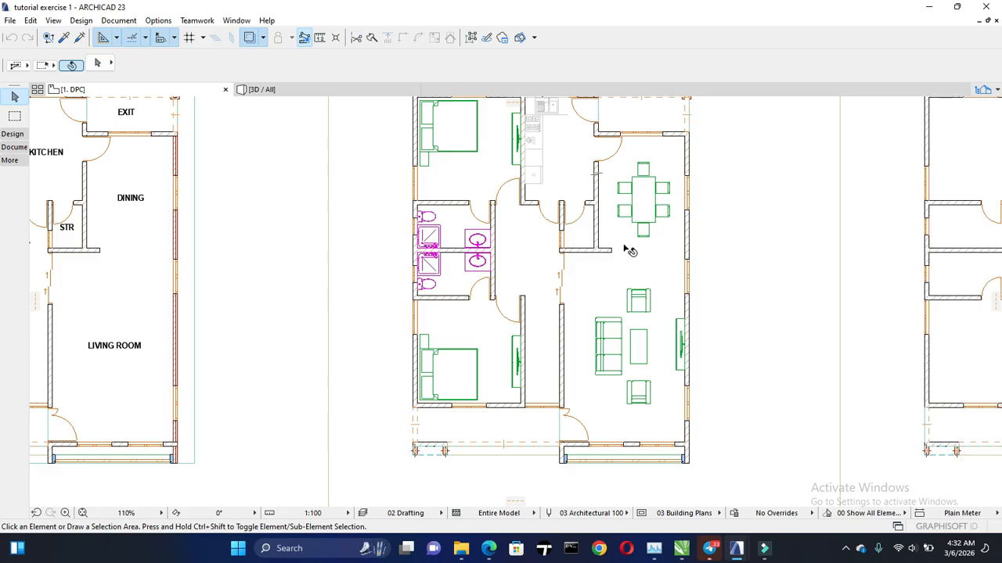
middle_drag(592, 248, 561, 290)
scroll(548, 237, down, 1)
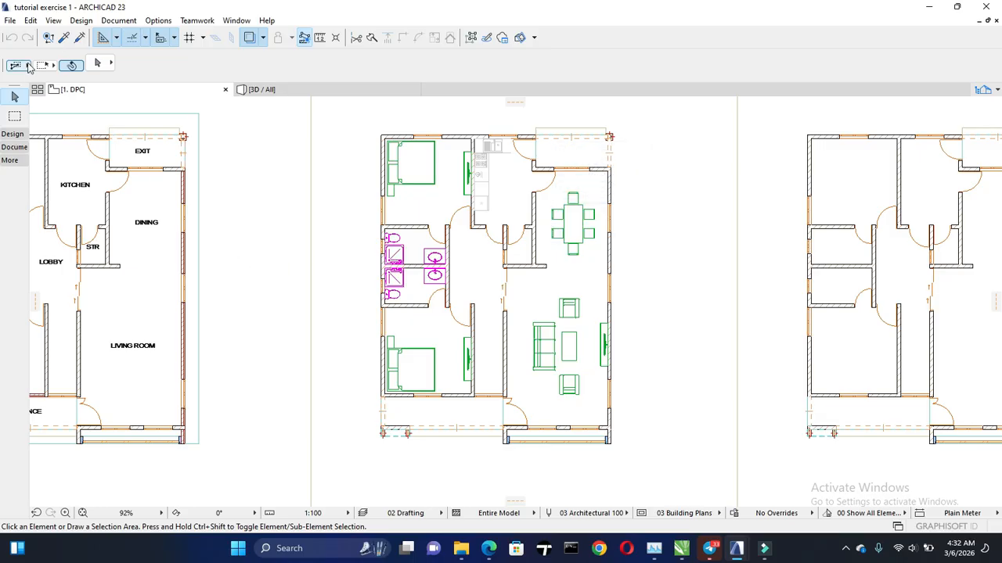
Dimension the inside width of the furnished plan's upper bedroom, placing the dimension line just below the window wall
click(14, 148)
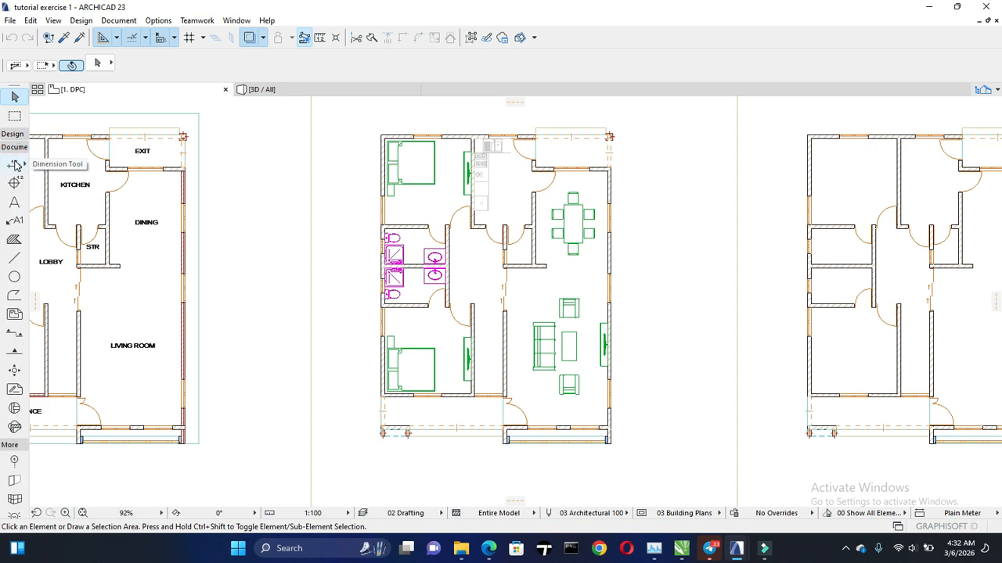
click(15, 164)
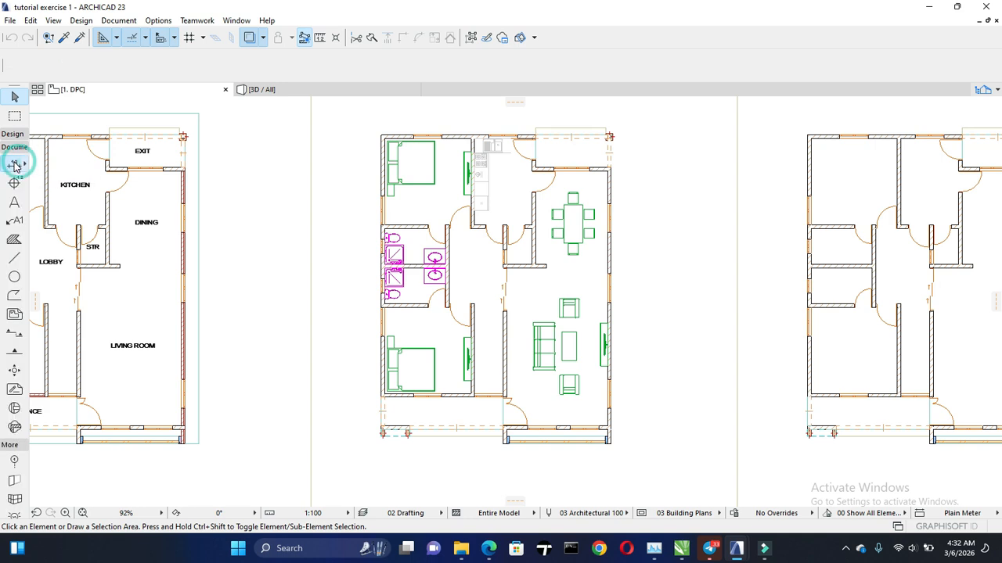
scroll(378, 189, up, 4)
middle_drag(389, 144, 355, 305)
scroll(369, 252, up, 3)
click(352, 246)
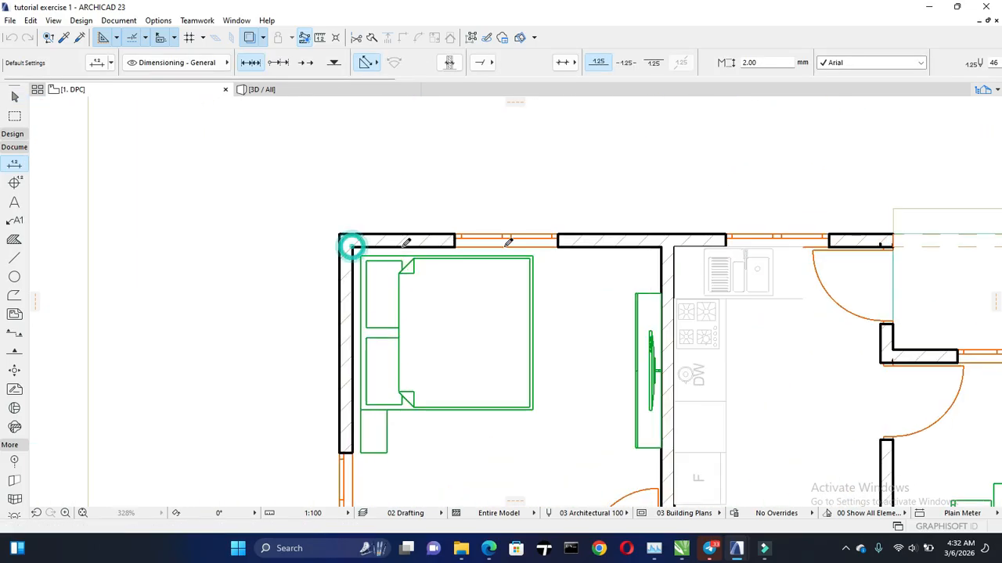
right_click(663, 245)
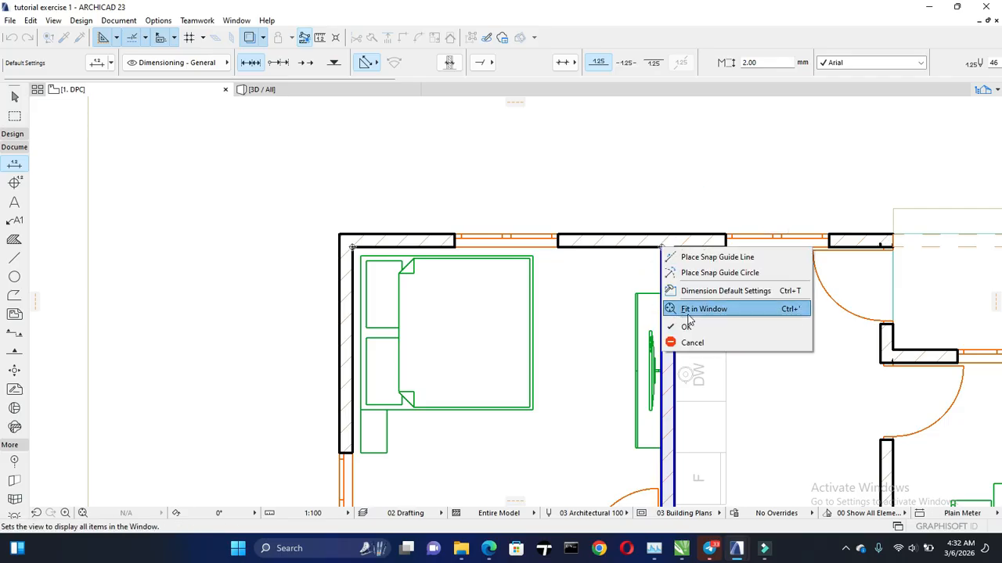
click(688, 324)
click(606, 279)
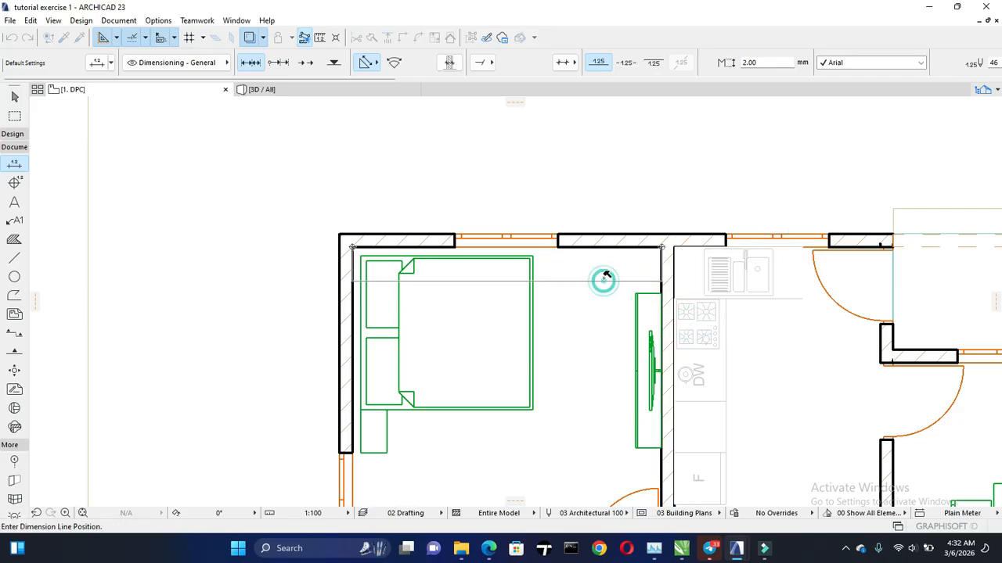
Dimension the inside length of the same bedroom, placing the dimension line vertically across the bed
click(353, 248)
scroll(385, 315, down, 1)
middle_drag(404, 333, 416, 225)
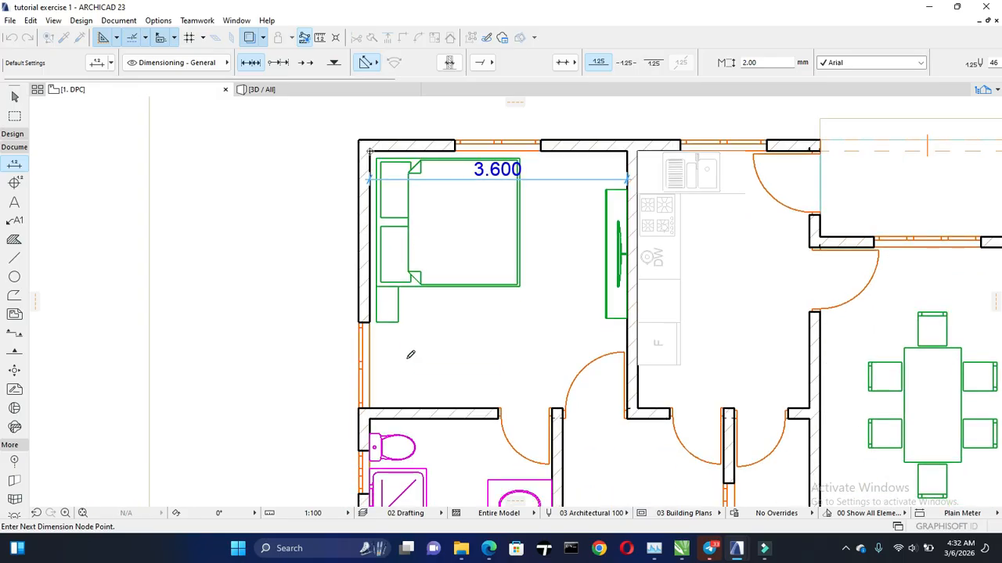
middle_drag(408, 356, 409, 297)
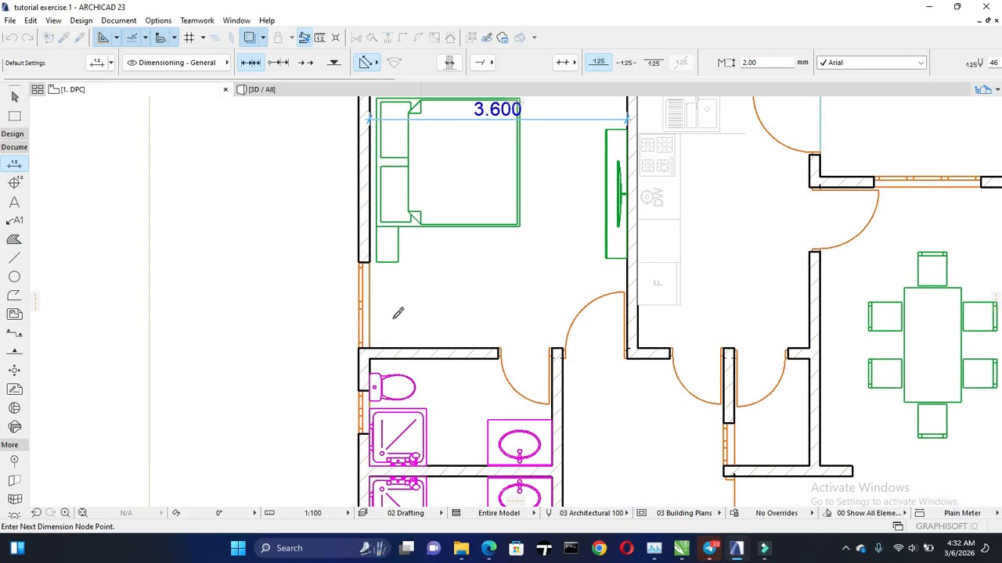
click(368, 349)
right_click(463, 276)
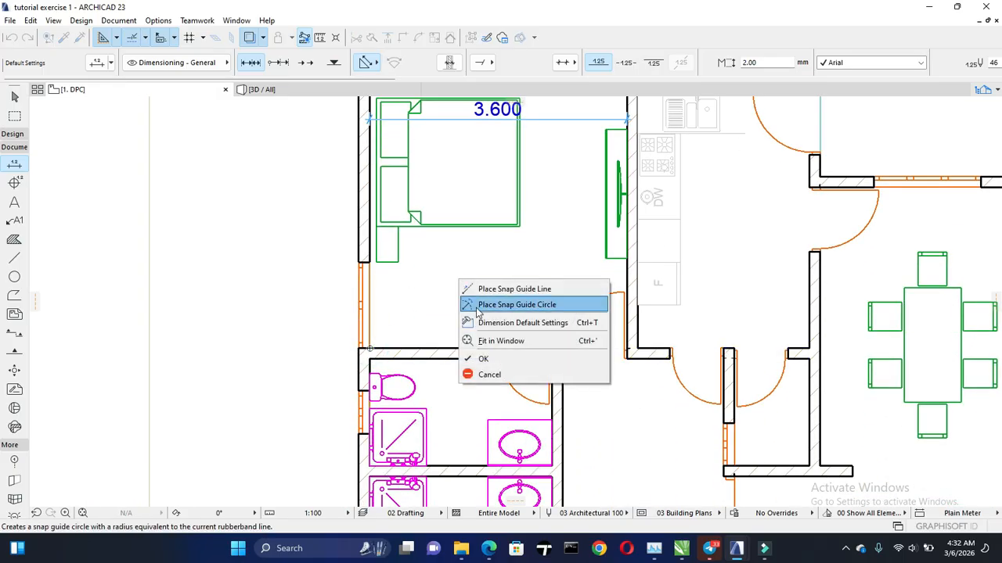
click(522, 359)
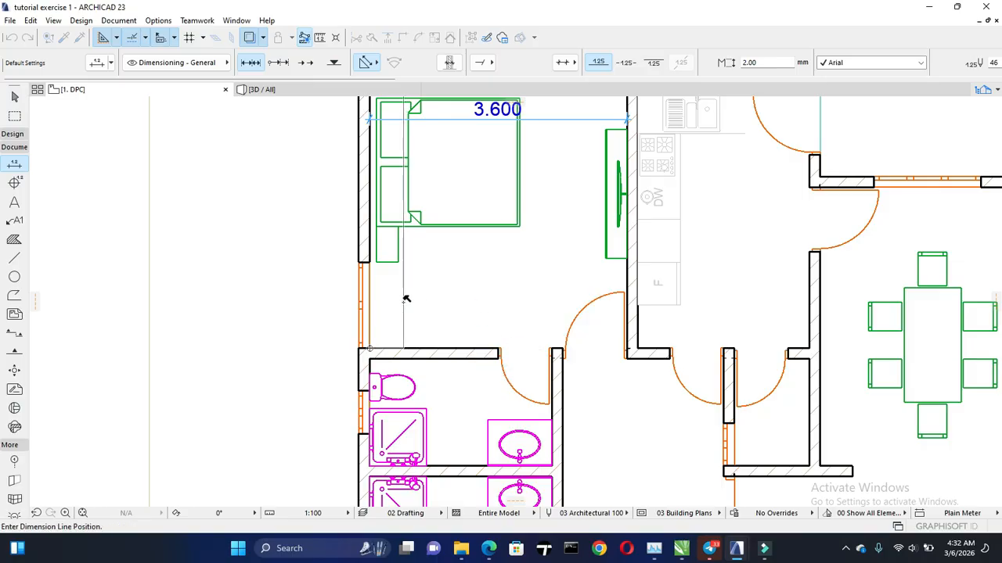
click(405, 299)
Dimension the kitchen's inside width, placing the line level with the bedroom's width dimension
middle_drag(322, 387, 274, 443)
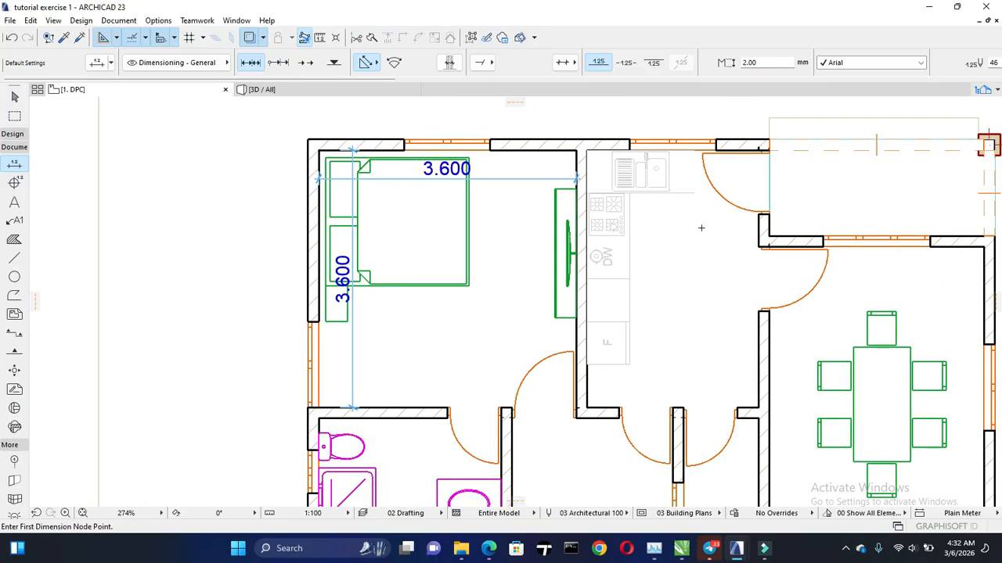
click(587, 150)
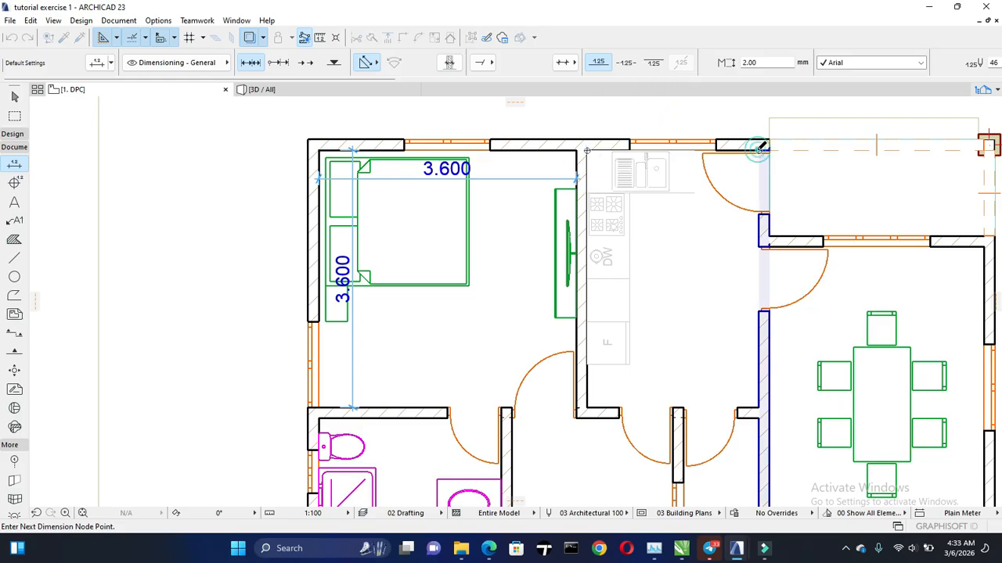
right_click(759, 147)
click(792, 229)
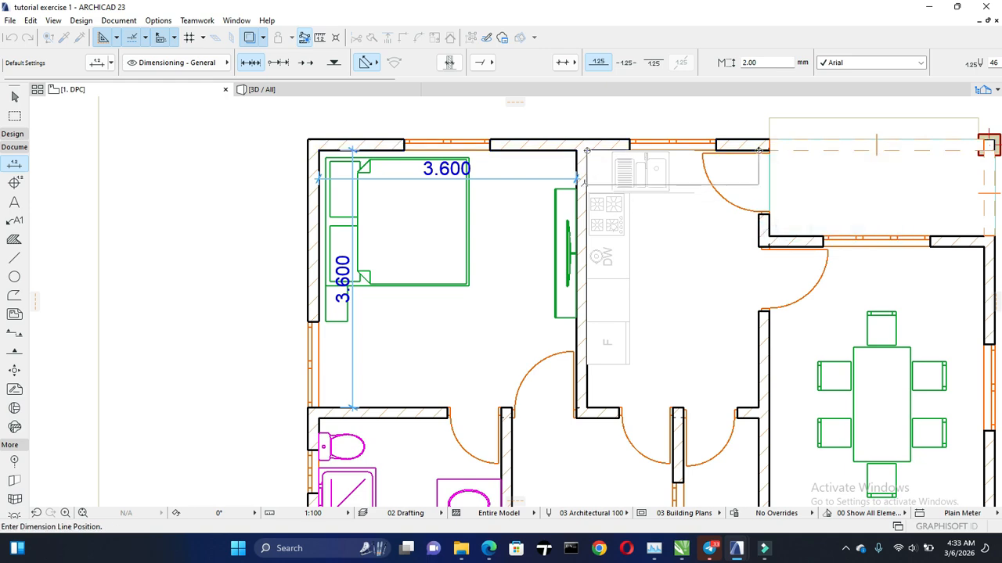
click(540, 168)
Mark dimension points along the outer bedroom and kitchen wall, from the bedroom corner through both windows' edges to the kitchen corner
scroll(592, 245, down, 5)
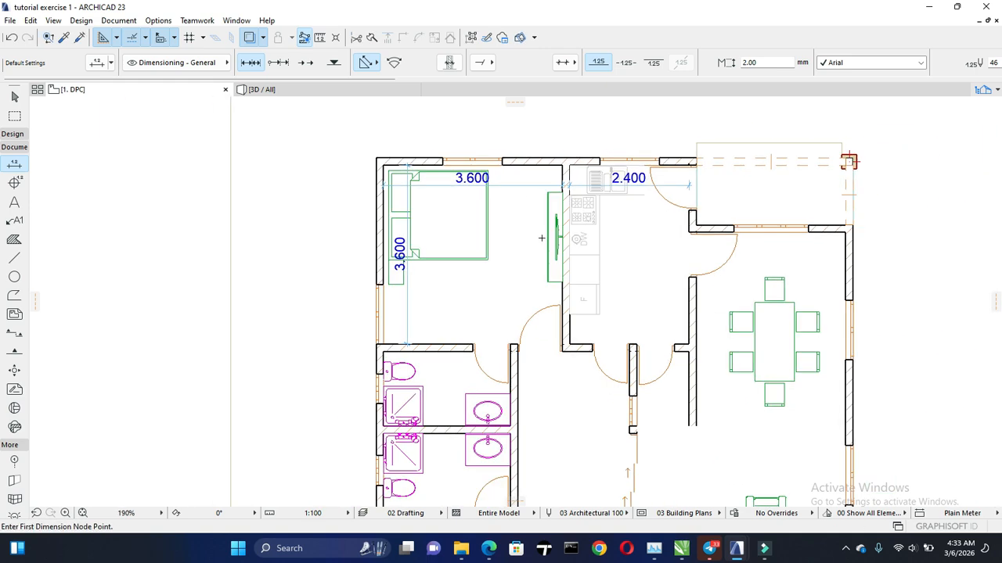
middle_drag(593, 246, 581, 187)
scroll(575, 289, up, 1)
scroll(575, 289, down, 4)
middle_drag(561, 286, 560, 387)
scroll(510, 227, up, 6)
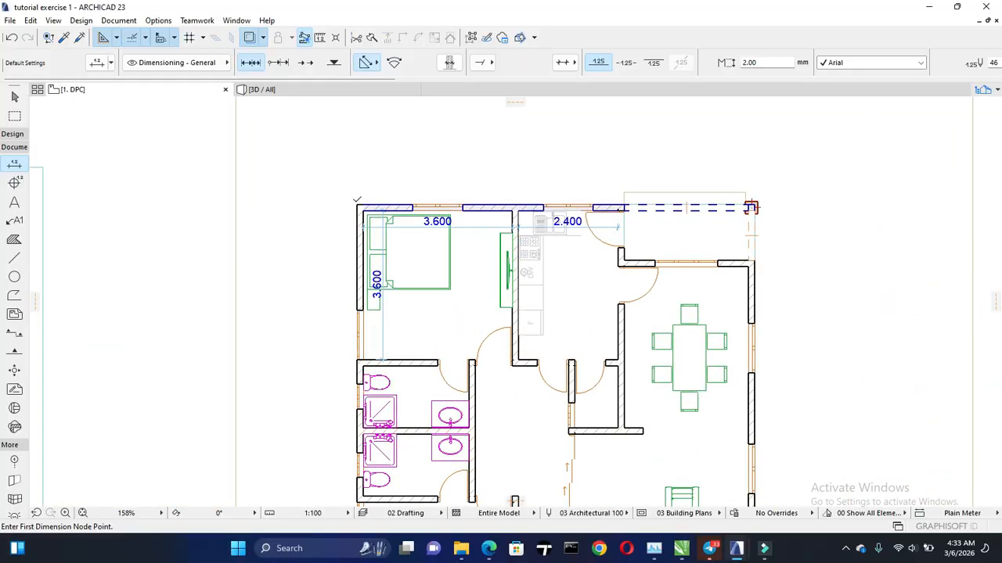
click(357, 203)
click(412, 204)
click(463, 204)
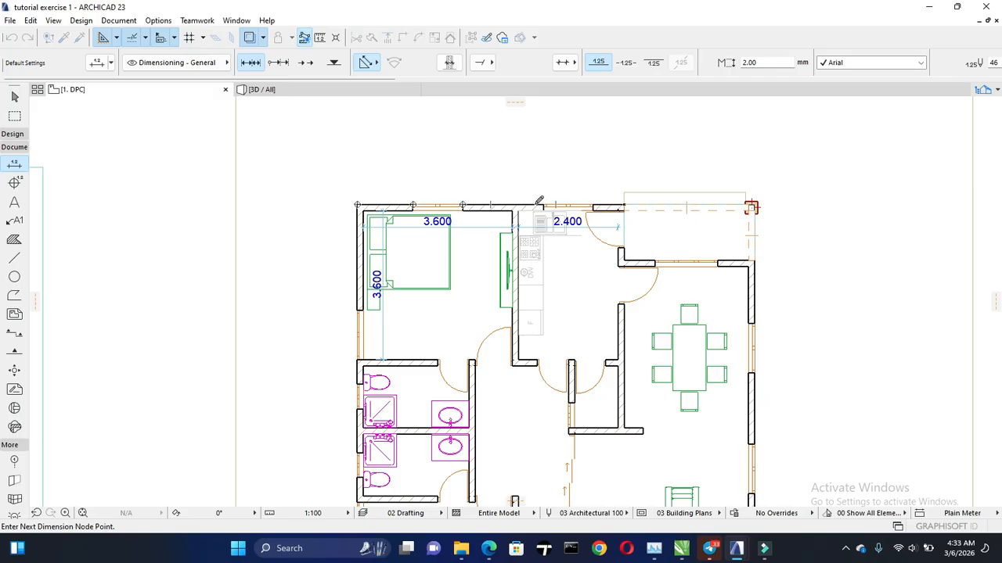
click(543, 205)
click(593, 204)
click(624, 204)
Add both outer corners of the exit column to the dimension chain and place the chain outside the building above the wall
scroll(751, 205, up, 2)
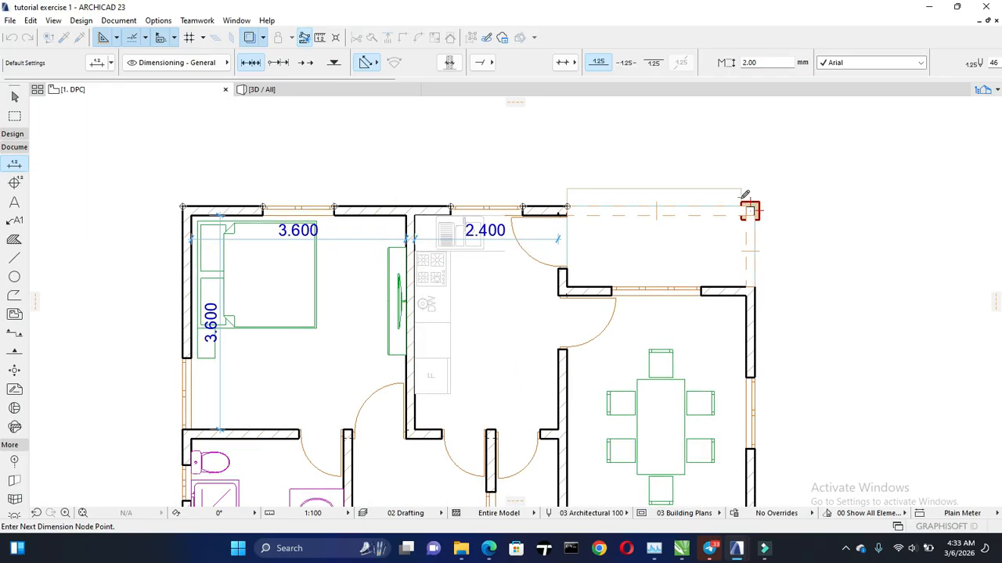
click(742, 202)
right_click(757, 202)
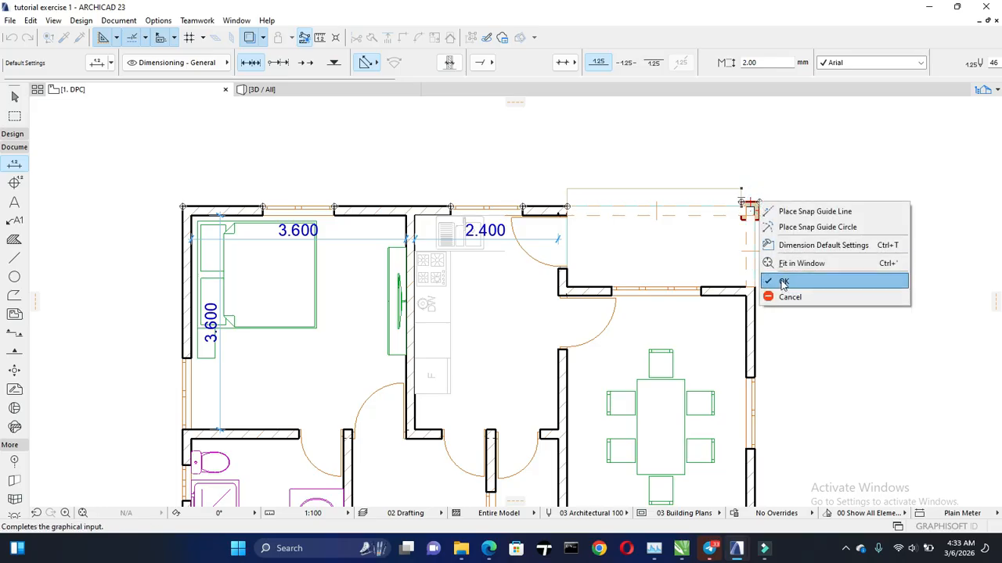
right_click(799, 177)
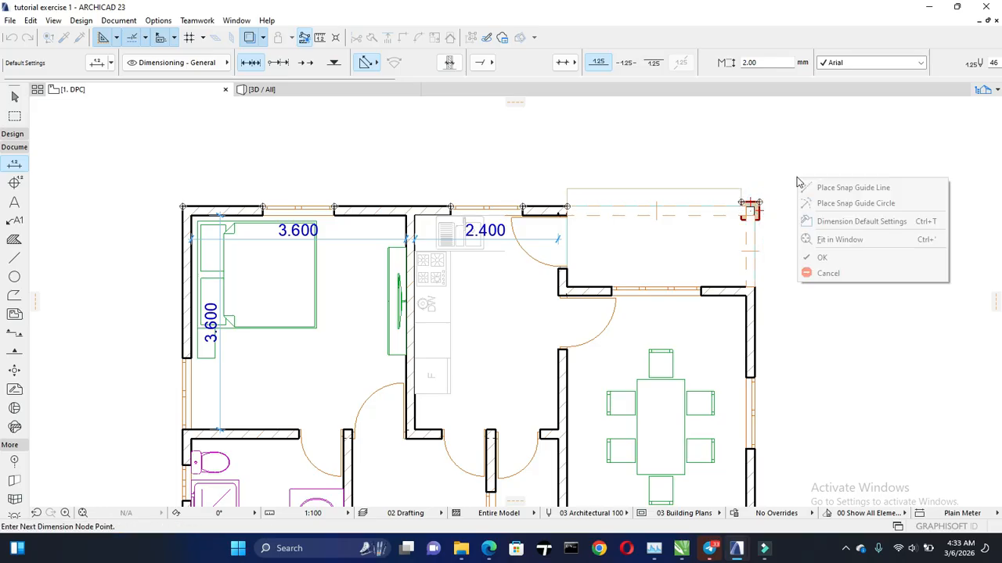
right_click(496, 128)
right_click(266, 140)
right_click(159, 157)
right_click(847, 181)
right_click(819, 156)
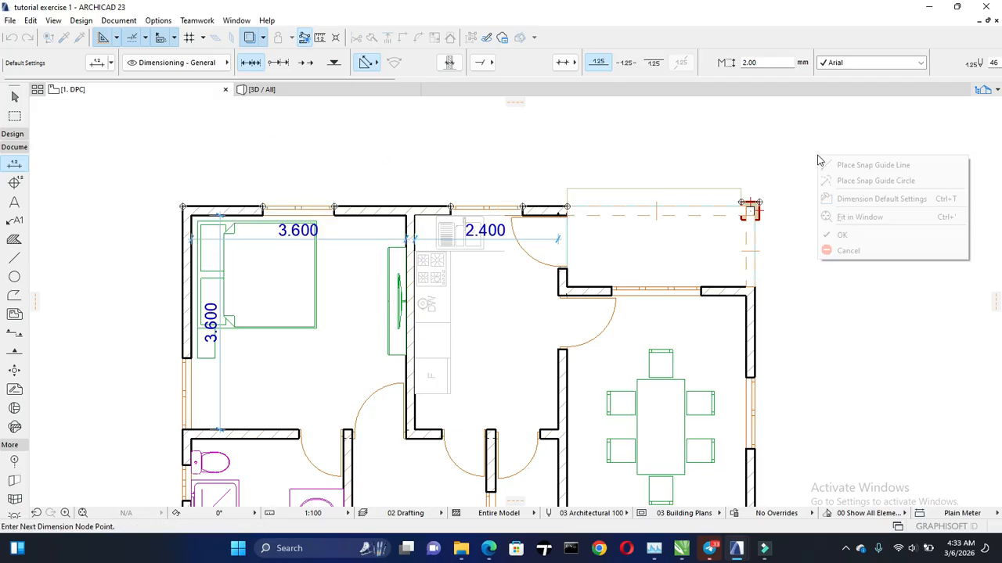
click(844, 235)
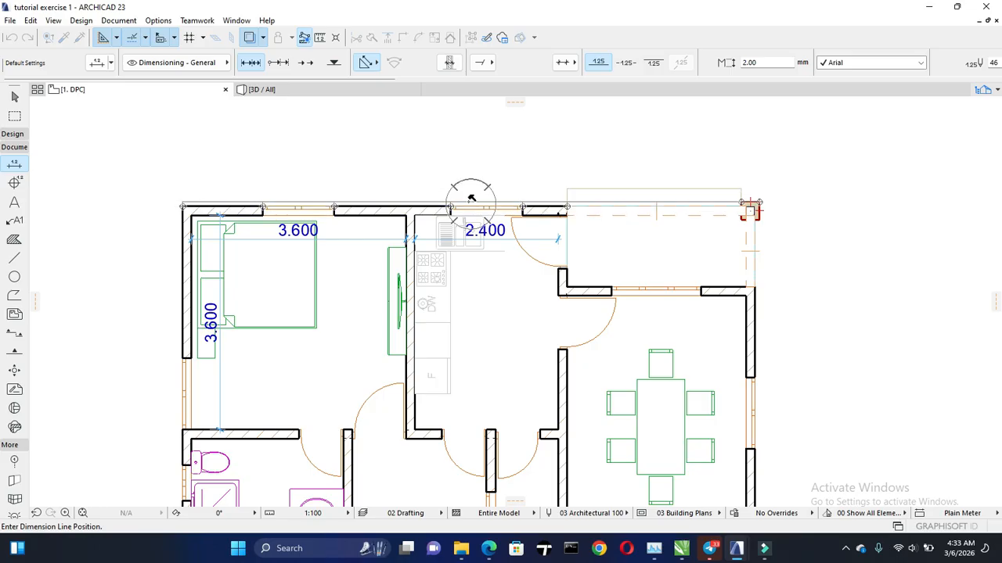
click(483, 157)
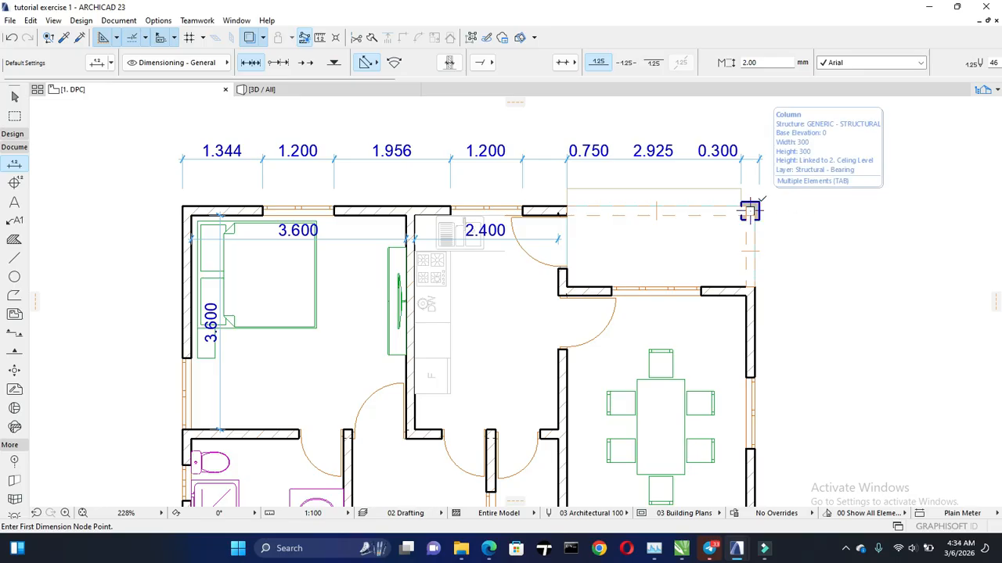
Add a second dimension chain from the column's outer corner through the kitchen corner to the bedroom corner, placed above the first chain
click(750, 209)
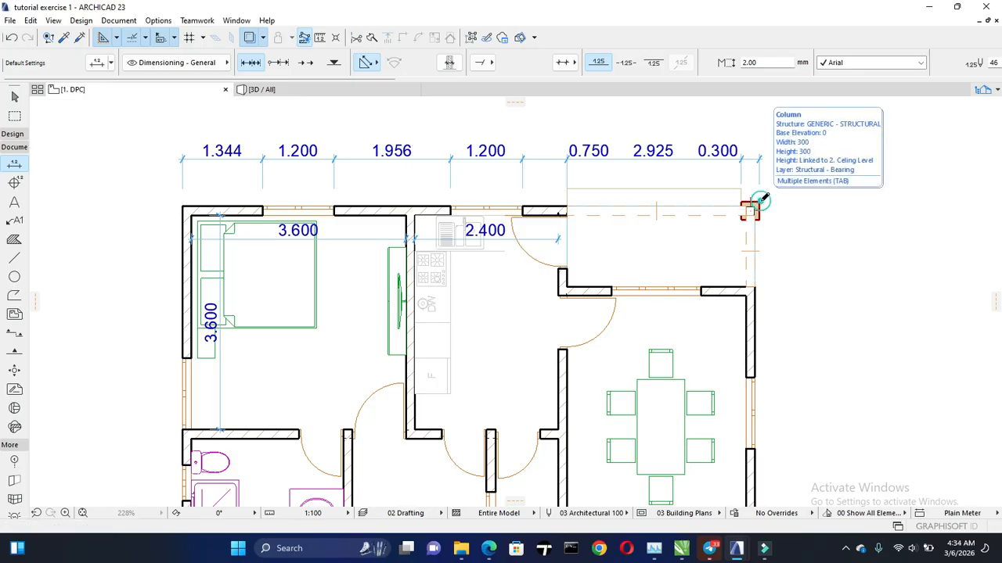
click(566, 209)
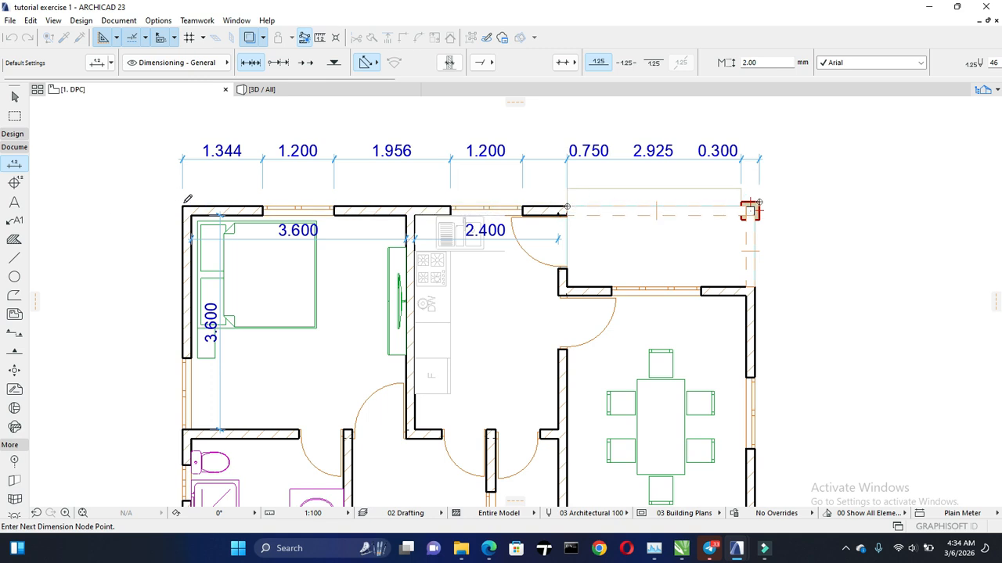
right_click(182, 208)
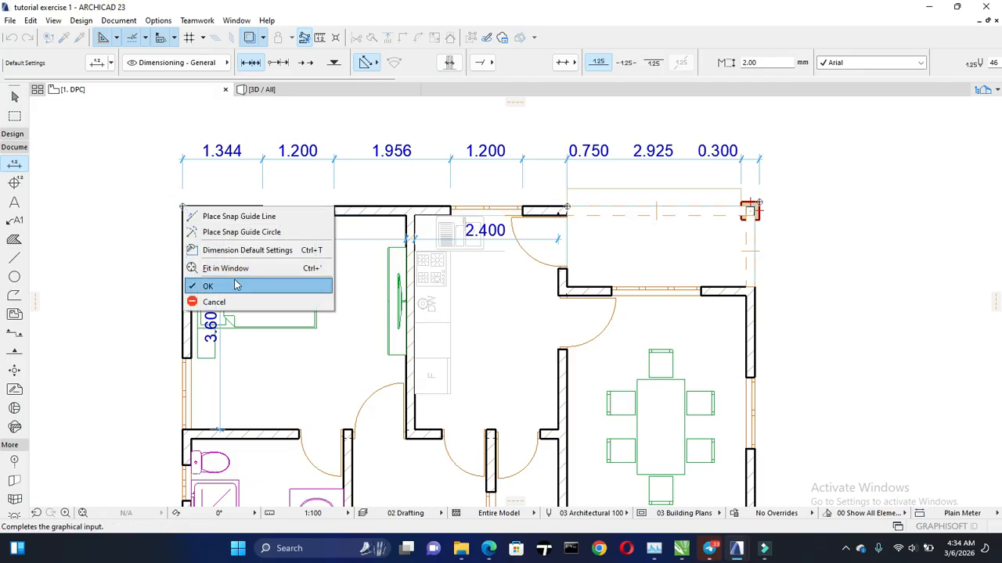
click(236, 286)
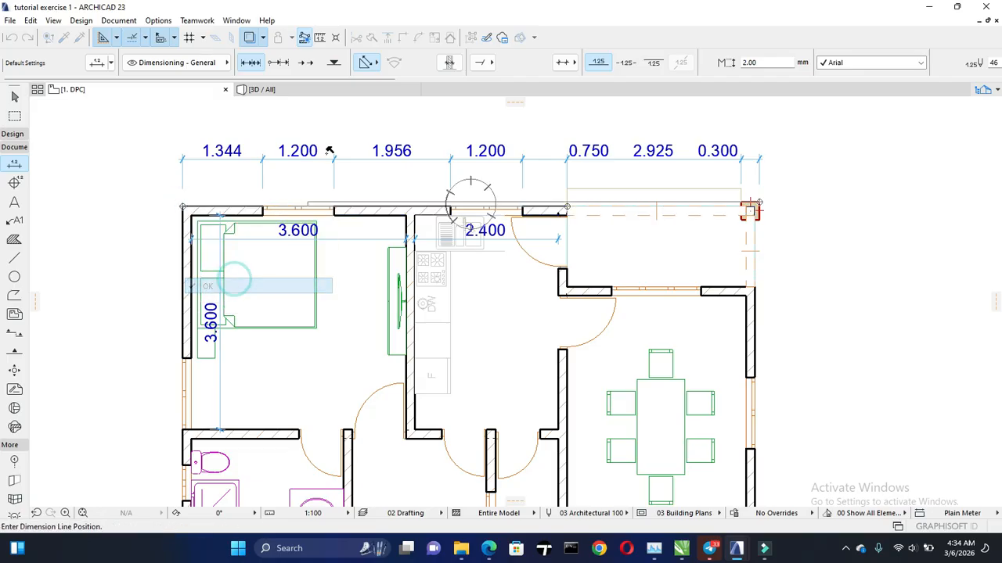
click(508, 129)
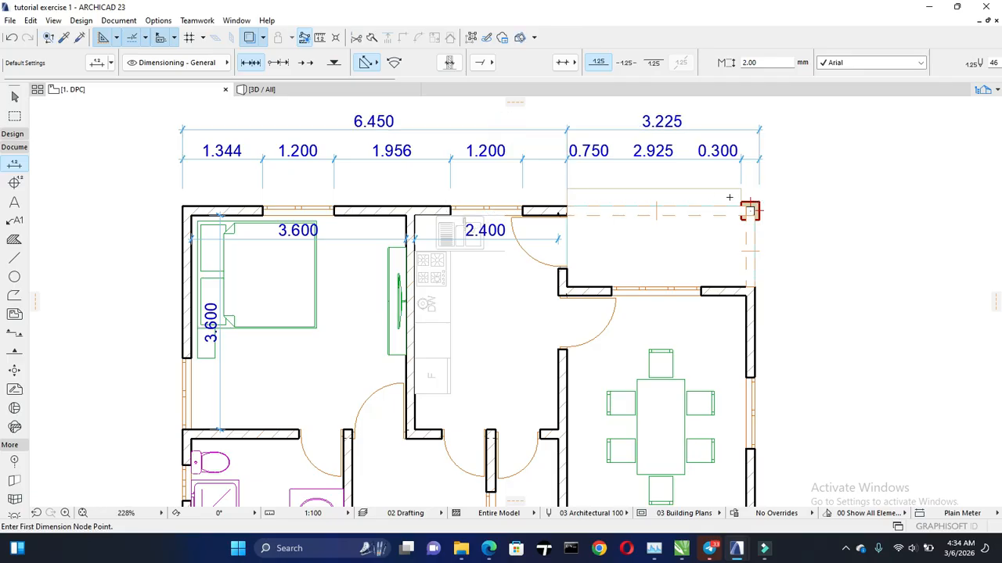
Dimension the building's overall width from the column's outer corner to the bedroom corner, placing the line above the two existing chains
click(759, 203)
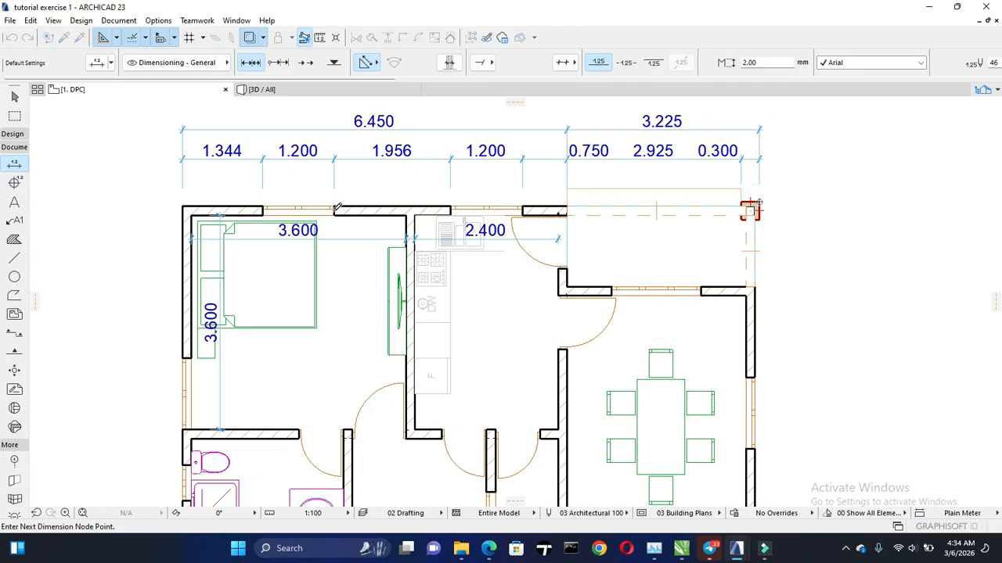
right_click(184, 203)
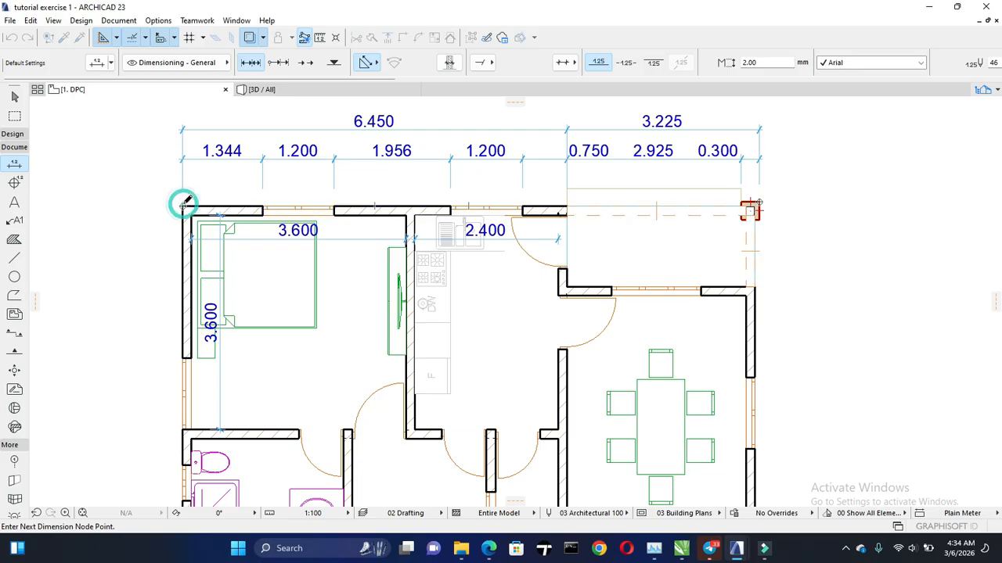
click(233, 284)
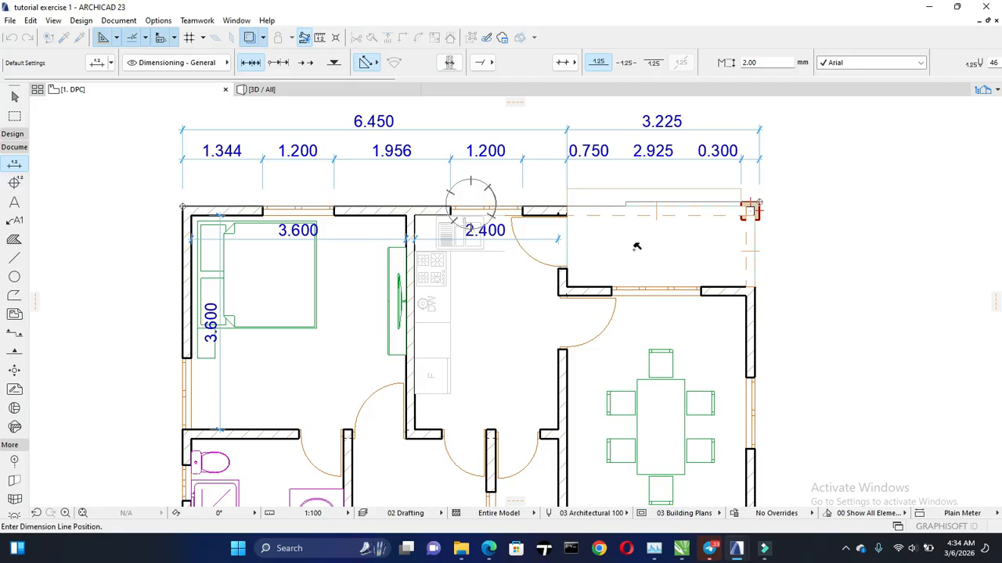
middle_drag(662, 208, 679, 318)
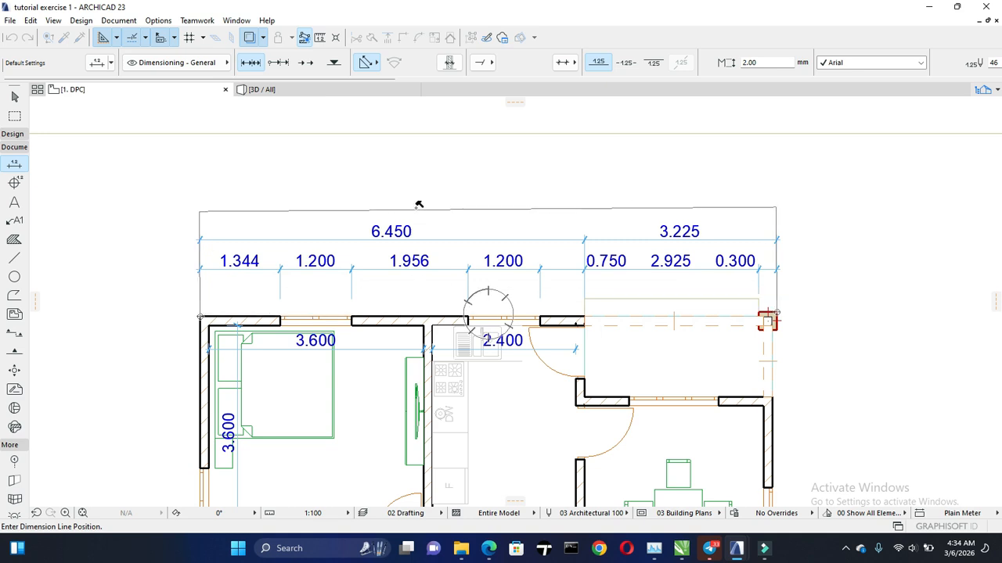
click(525, 211)
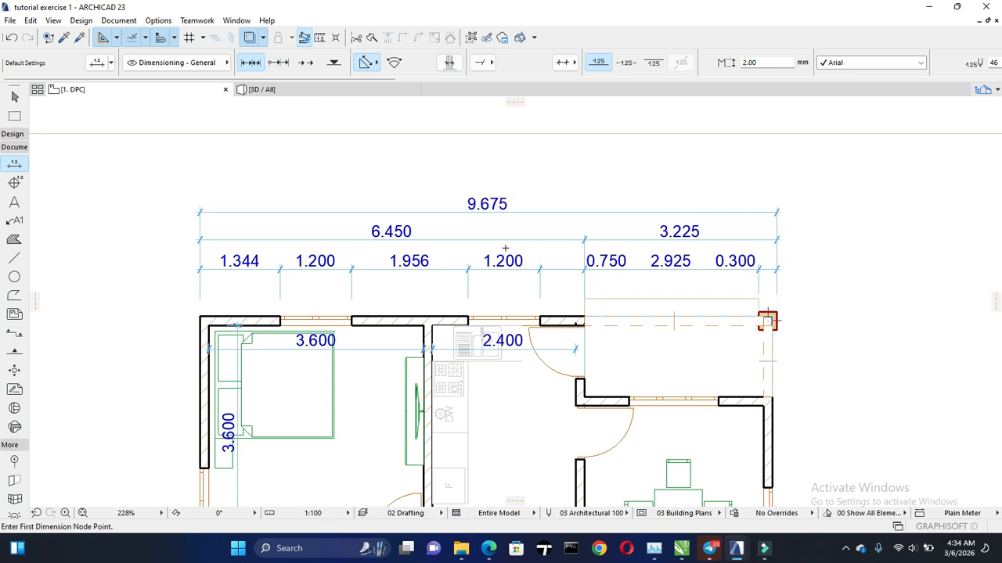
scroll(548, 277, down, 3)
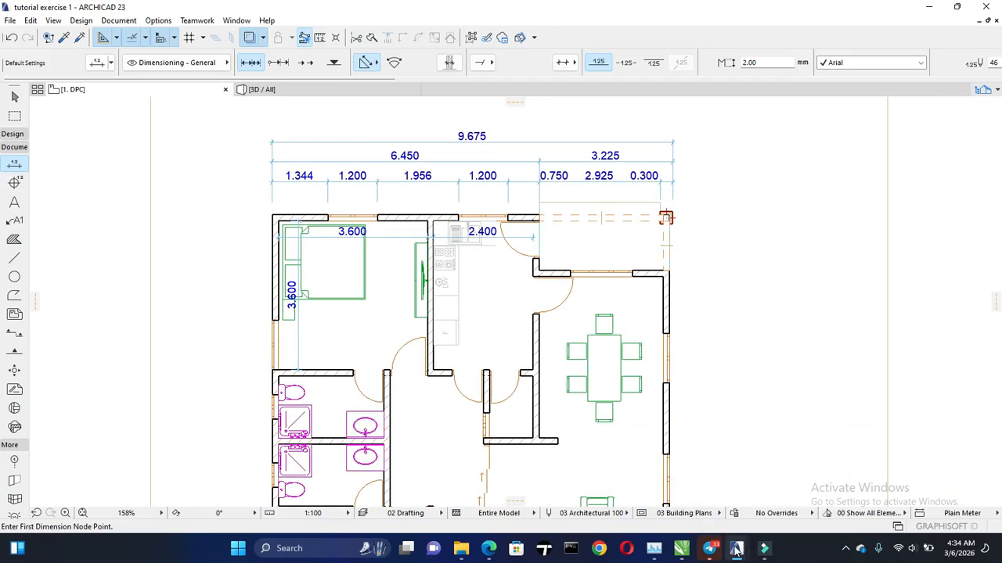
Examine the stacked exterior dimension chains above the plan in mirrored design project 1new, and return to tutorial exercise 1
mouse_move(738, 550)
click(900, 480)
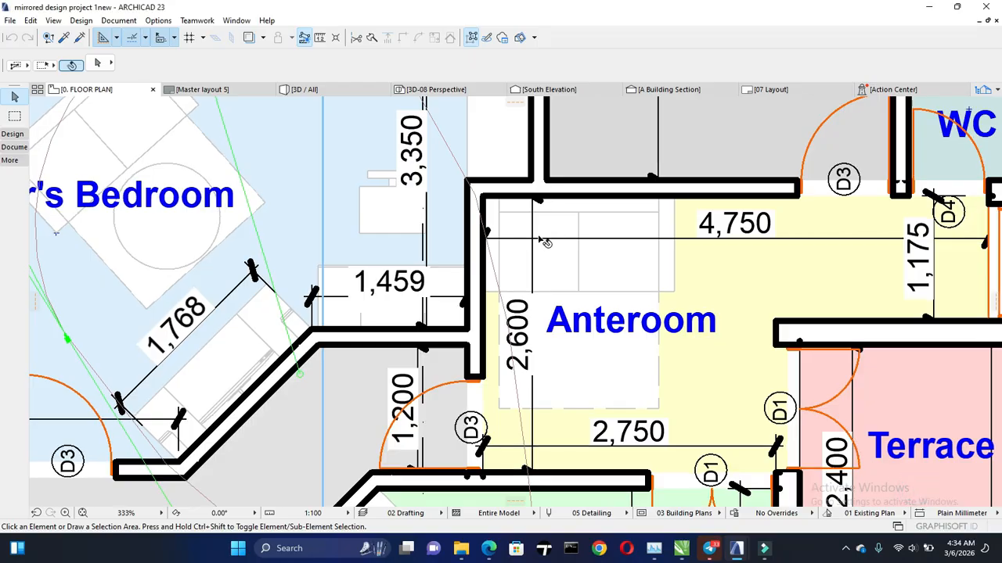
scroll(901, 479, down, 6)
scroll(901, 480, up, 2)
middle_drag(523, 347, 524, 387)
middle_drag(424, 169, 426, 264)
scroll(331, 228, up, 2)
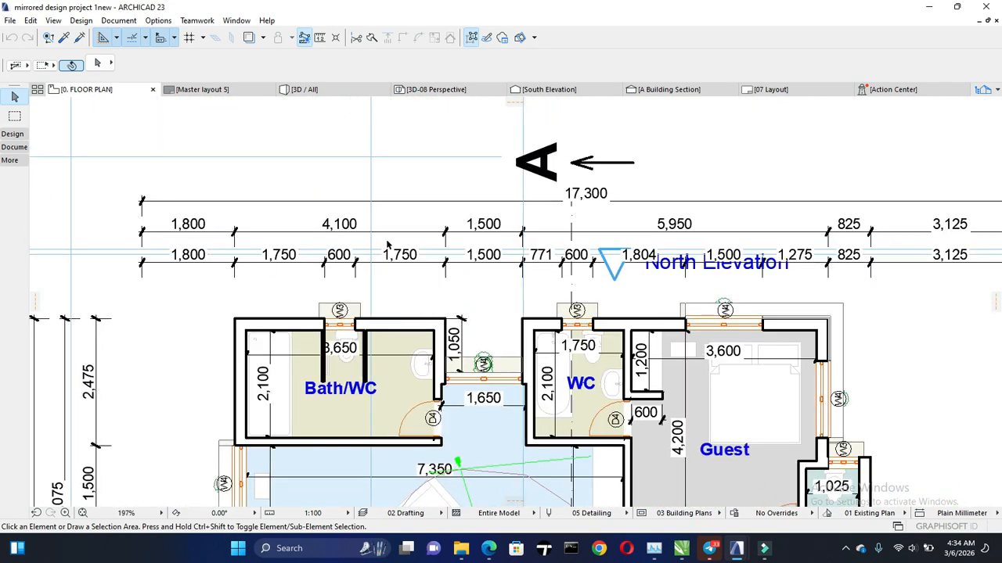
middle_drag(775, 310, 722, 299)
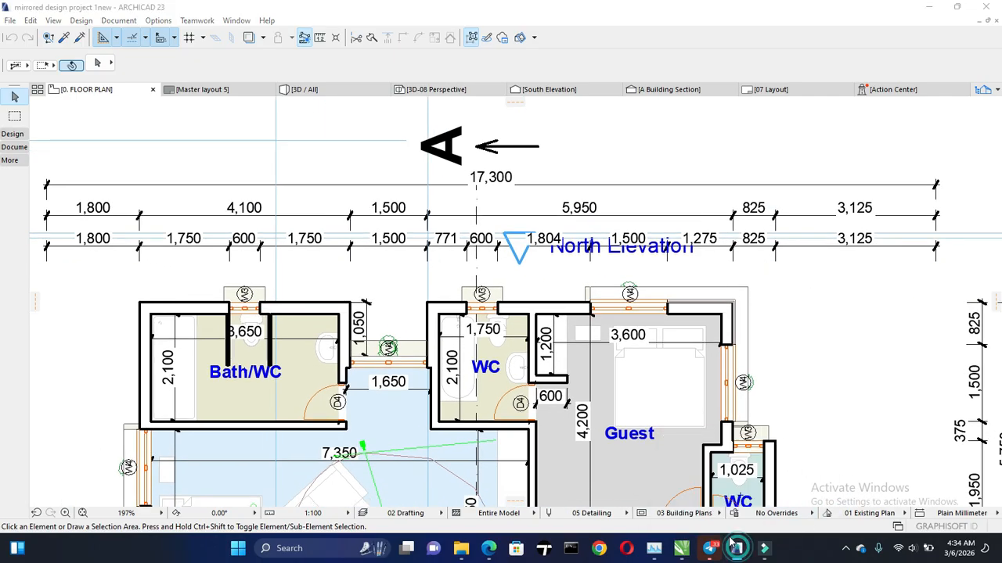
mouse_move(736, 548)
click(642, 503)
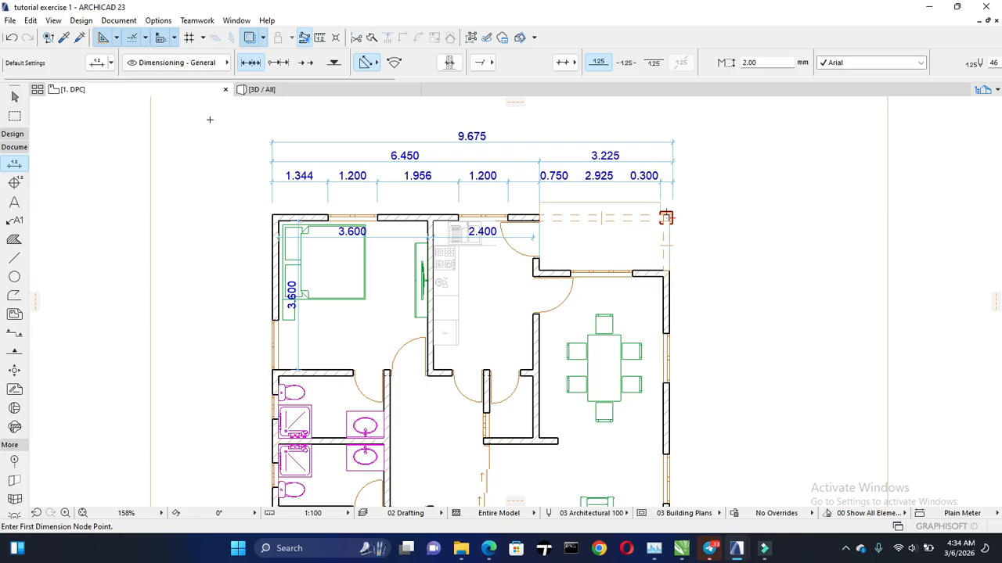
scroll(669, 203, down, 3)
middle_drag(669, 203, 580, 164)
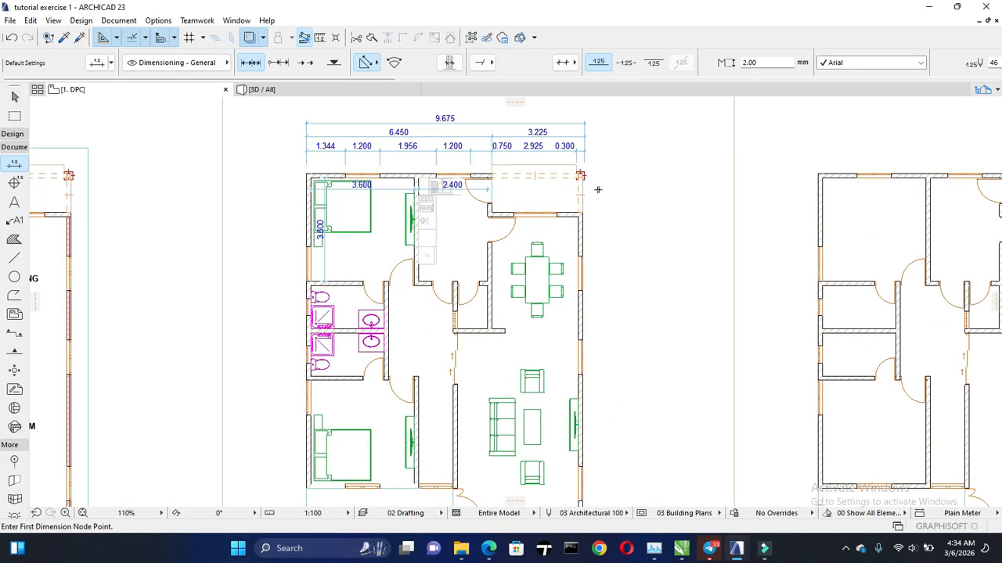
scroll(587, 175, up, 4)
scroll(574, 176, up, 3)
click(574, 176)
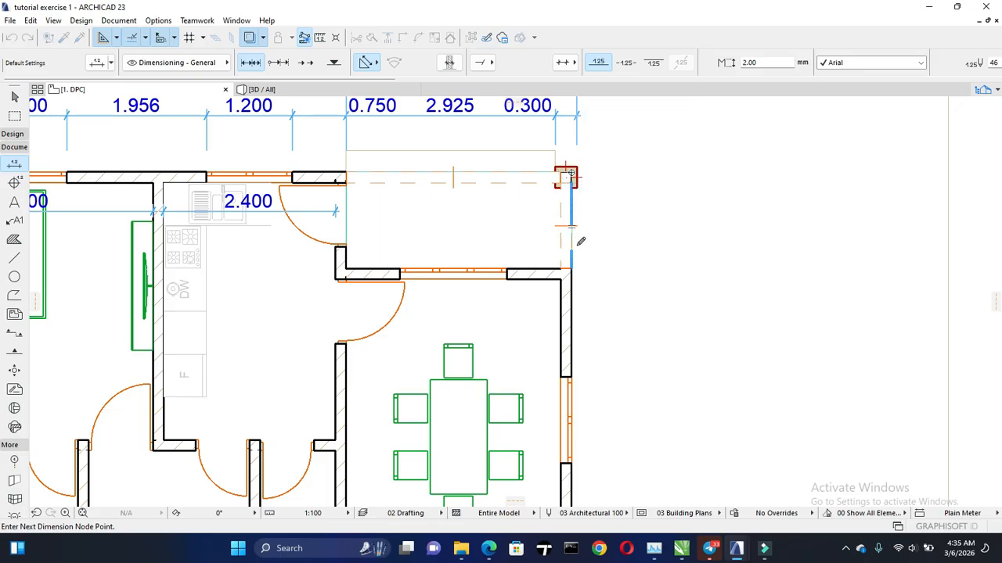
key(Escape)
key(Escape)
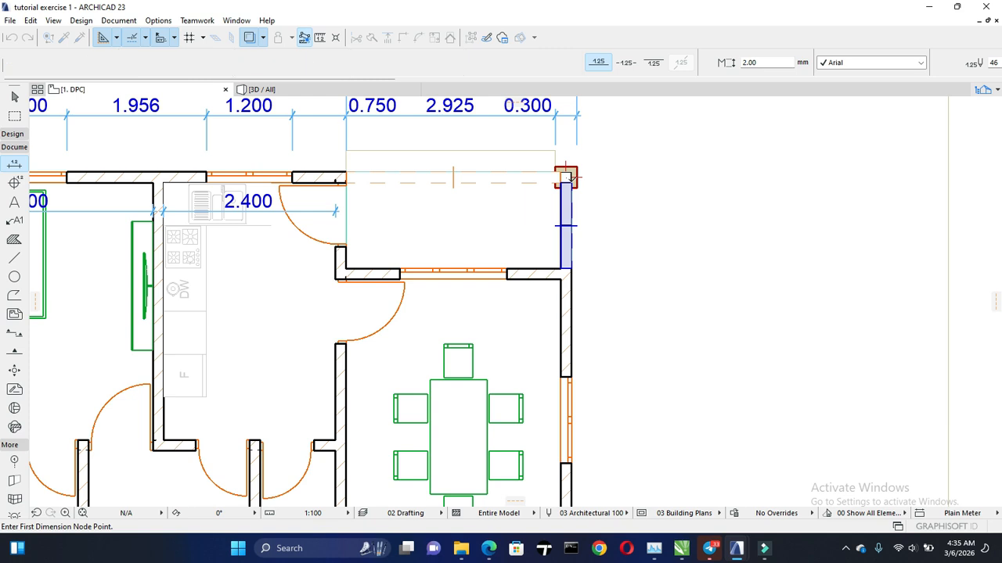
click(577, 181)
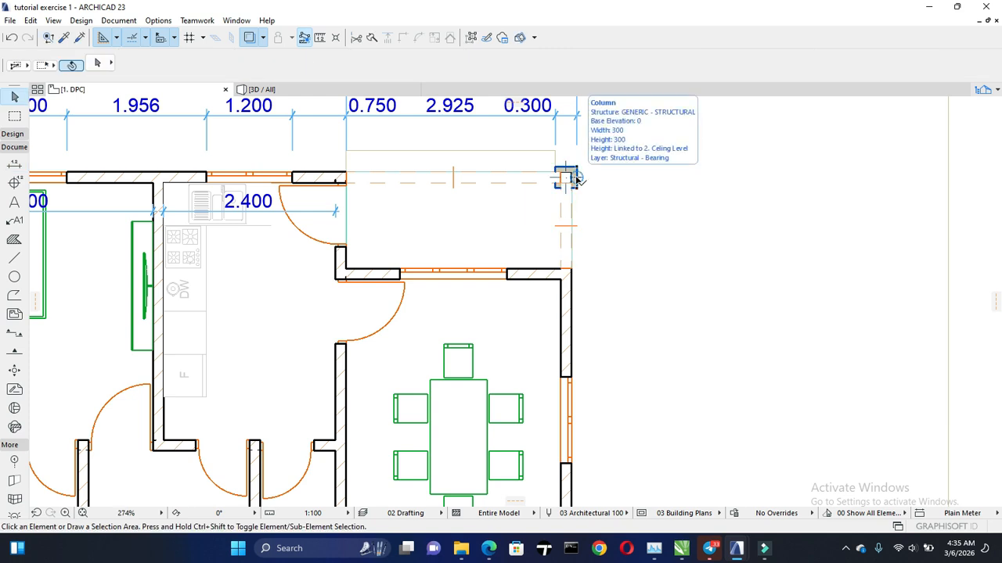
Examine the walls, window and corners between the column and the dining area up close
scroll(539, 146, down, 1)
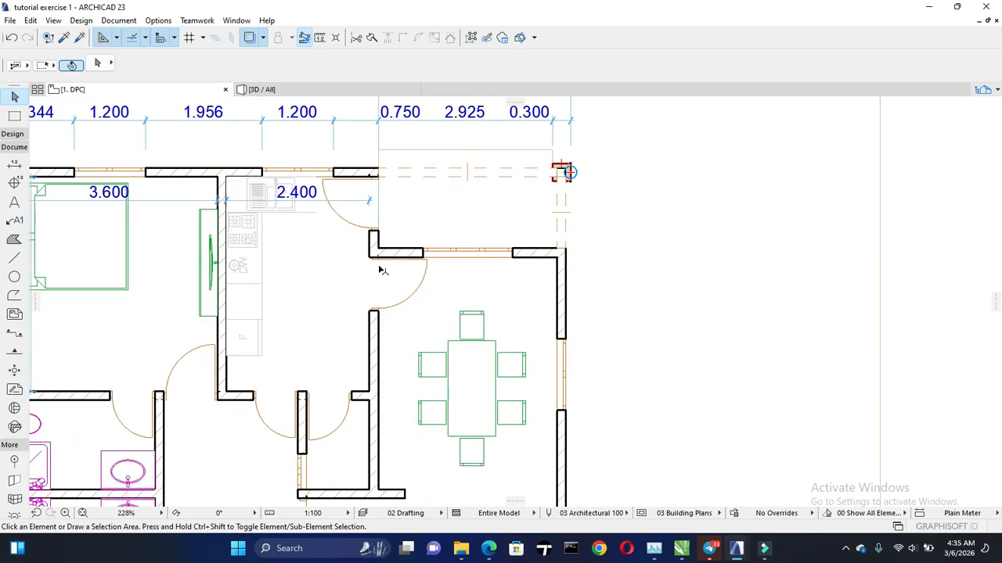
middle_drag(381, 271, 436, 248)
scroll(441, 243, up, 1)
scroll(438, 243, up, 1)
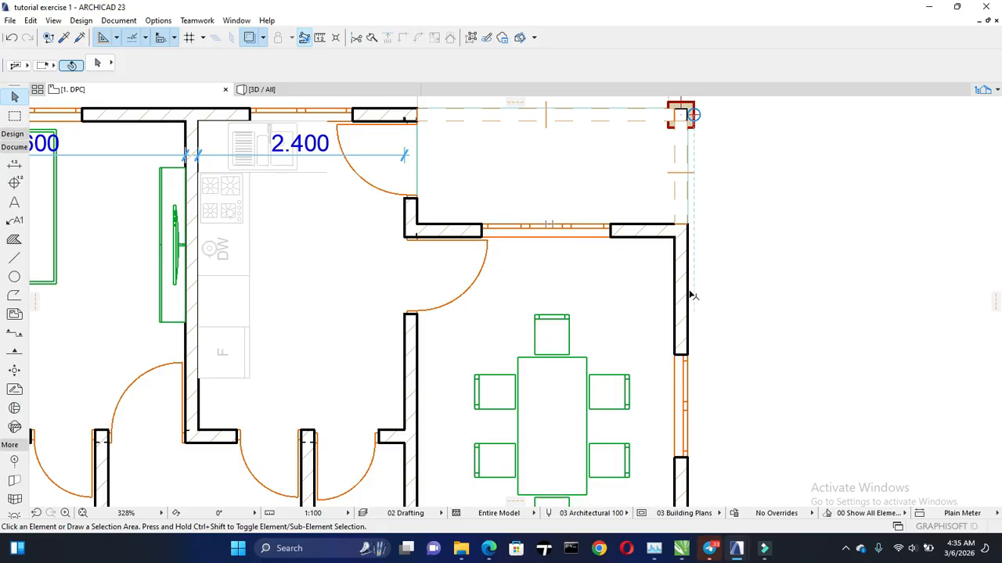
scroll(677, 252, up, 2)
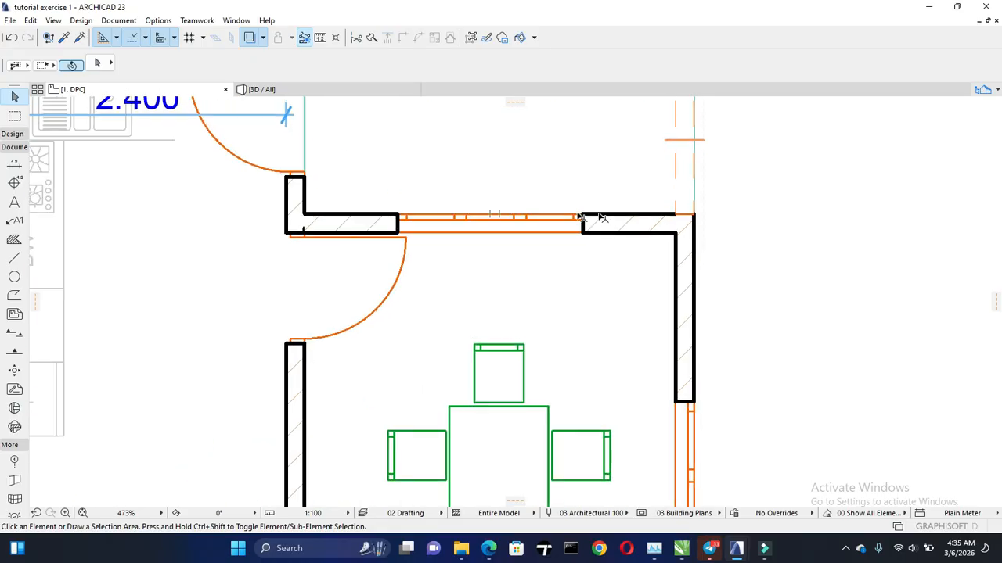
scroll(599, 219, down, 2)
middle_drag(599, 219, 738, 246)
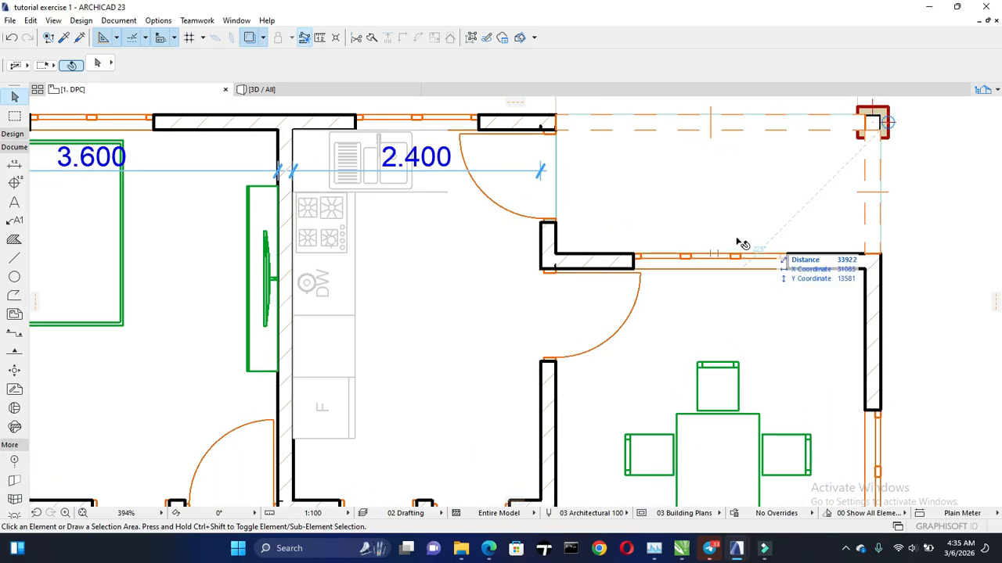
scroll(539, 212, up, 1)
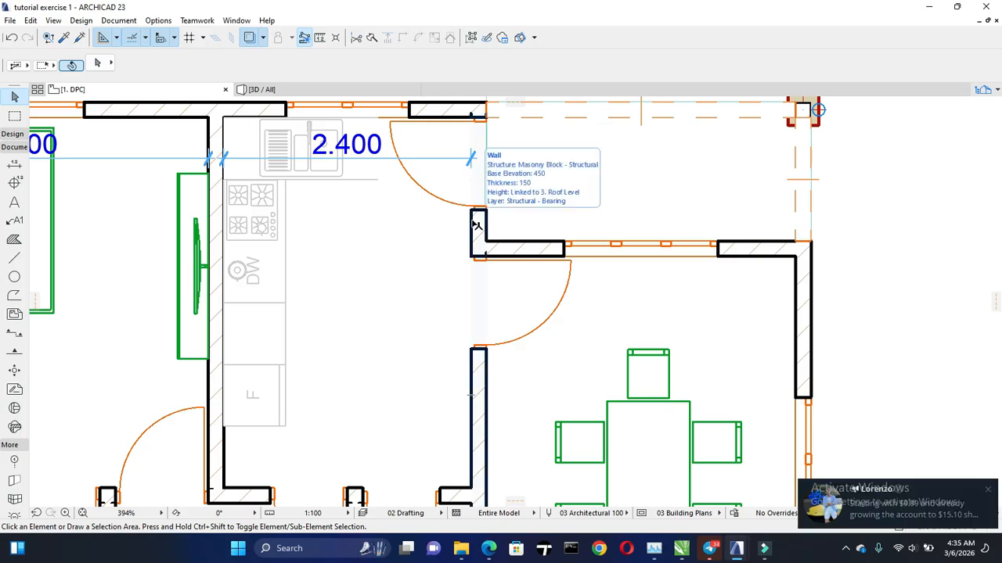
Turn off True Line Weight and inspect the dining area's outer wall corner in thin lines
right_click(861, 196)
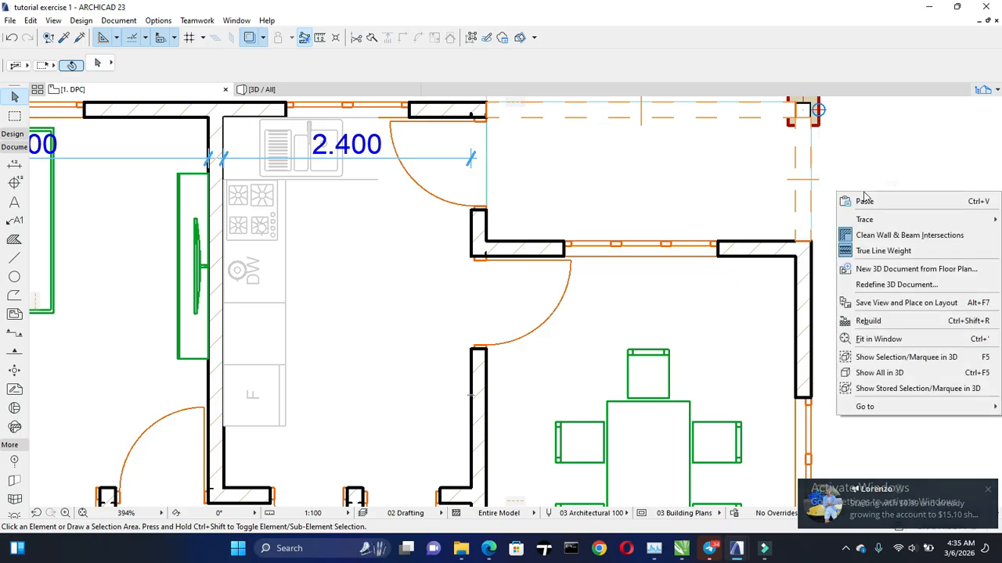
click(850, 252)
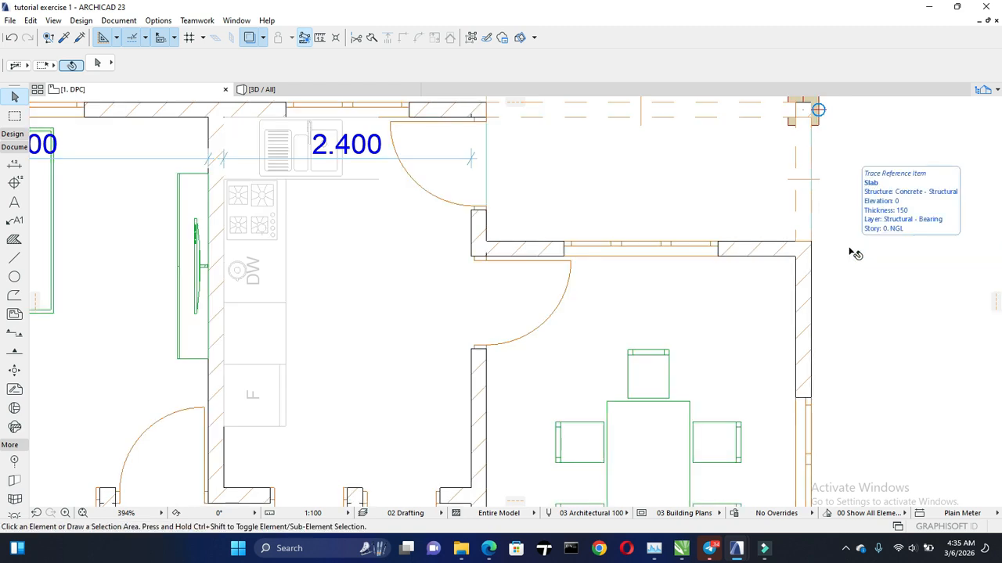
scroll(845, 249, up, 5)
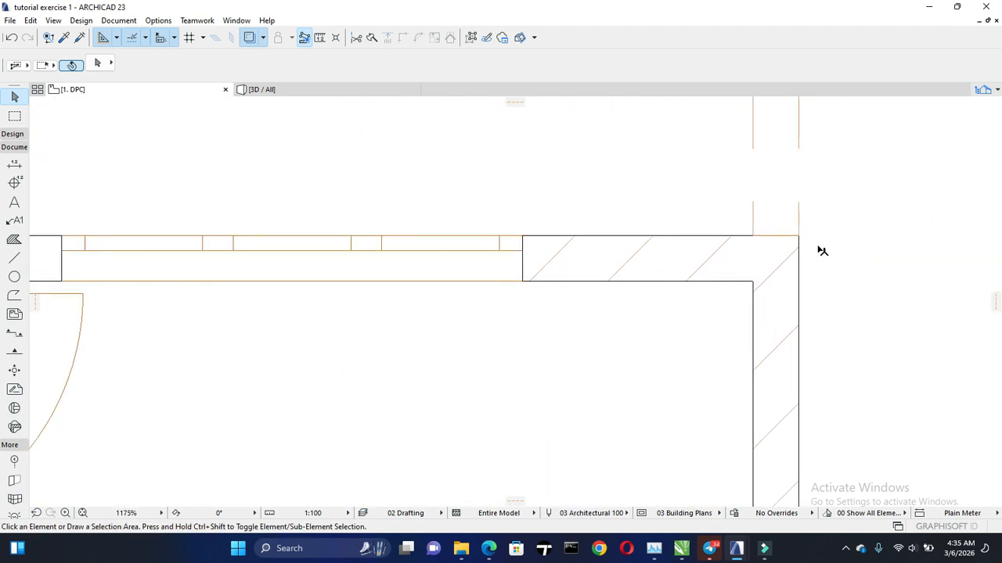
scroll(825, 250, down, 8)
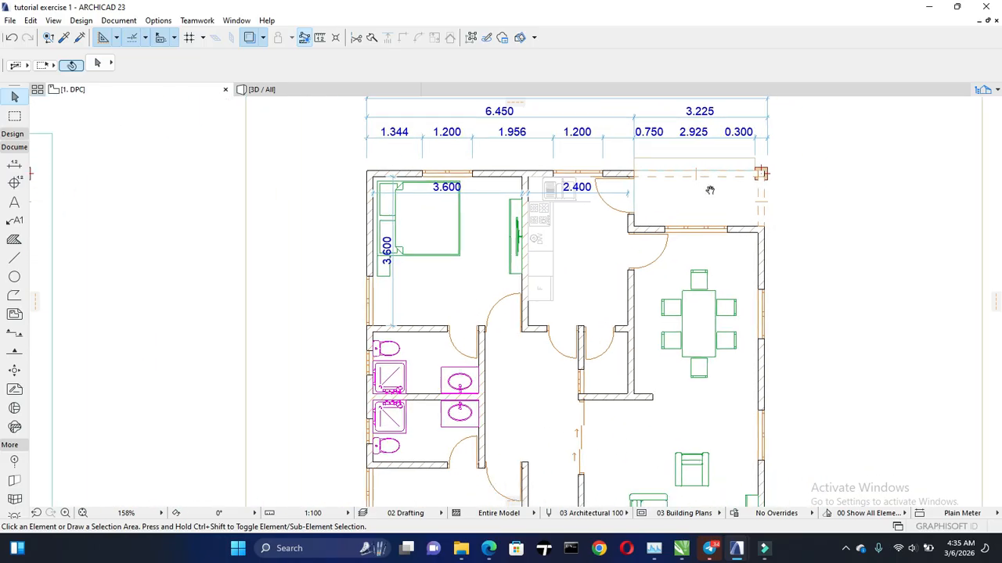
Turn True Line Weight back on for the floor plan
scroll(714, 199, up, 1)
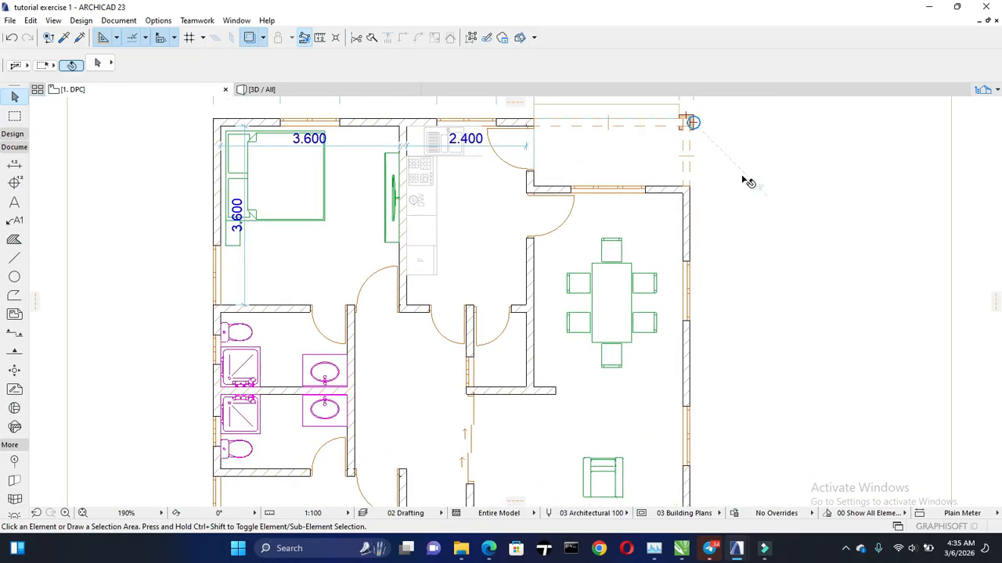
right_click(742, 179)
click(763, 237)
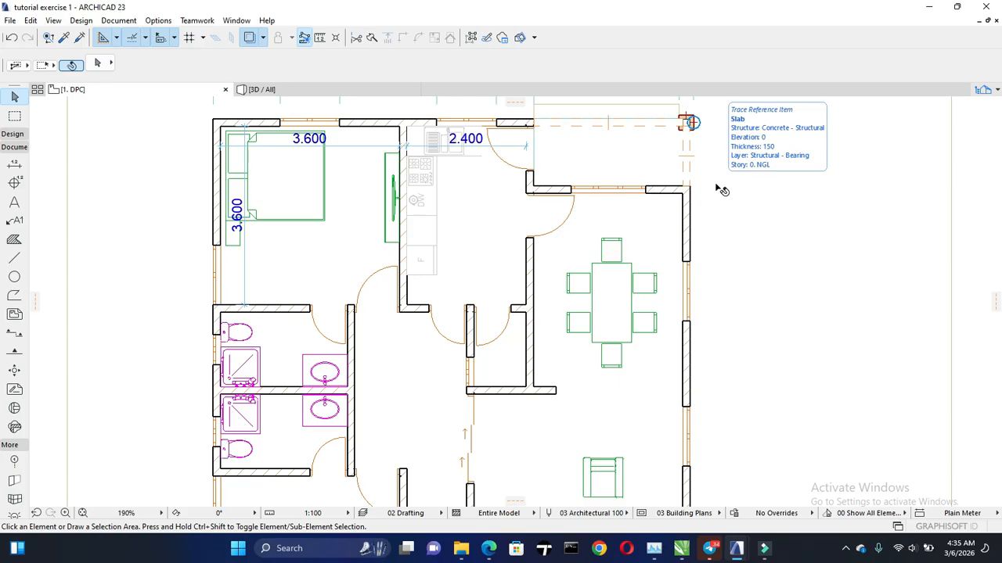
Open the settings of the windowed wall above the dining area and show its floor plan cut surface options
scroll(689, 193, up, 2)
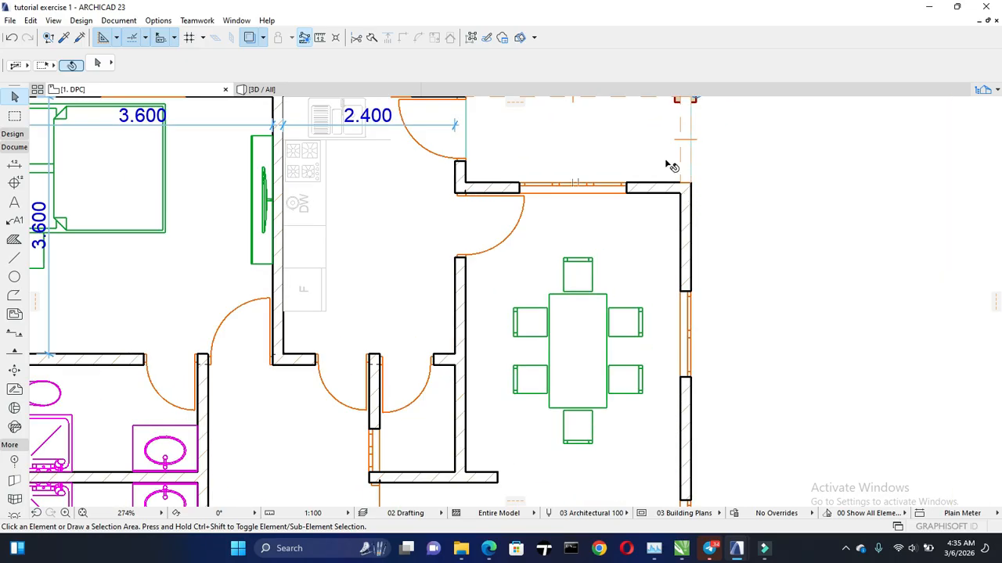
middle_drag(678, 147, 692, 169)
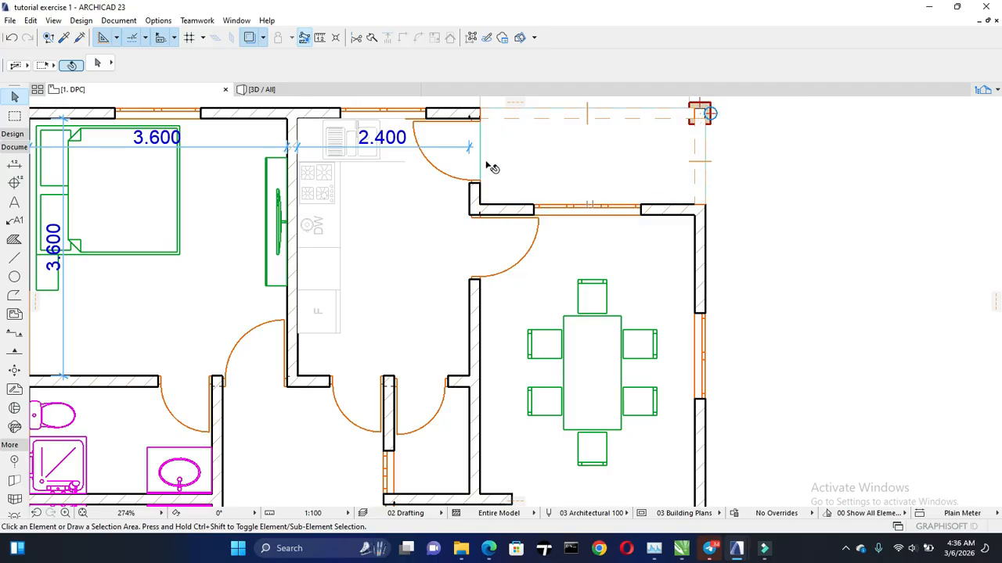
click(513, 210)
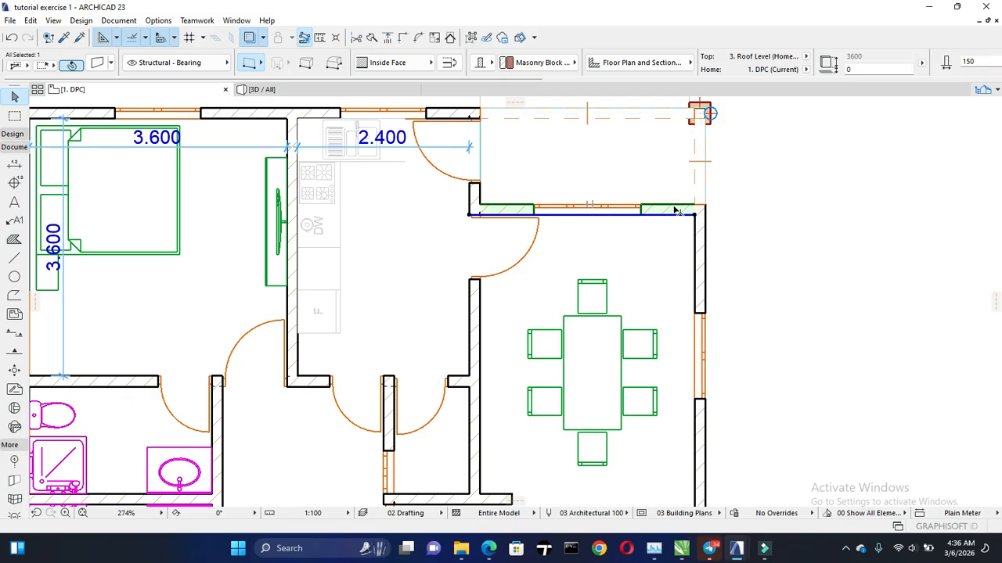
click(98, 65)
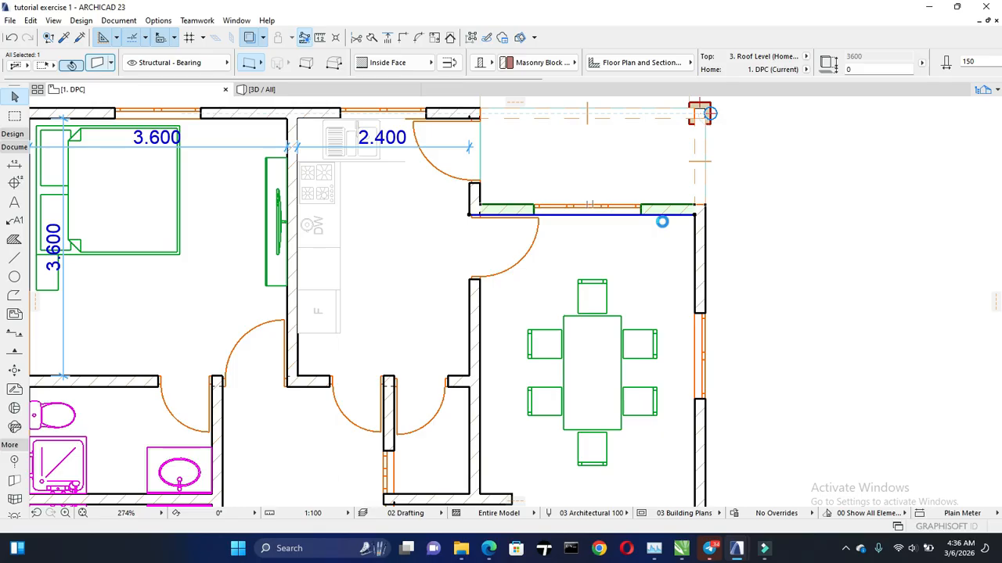
double_click(662, 222)
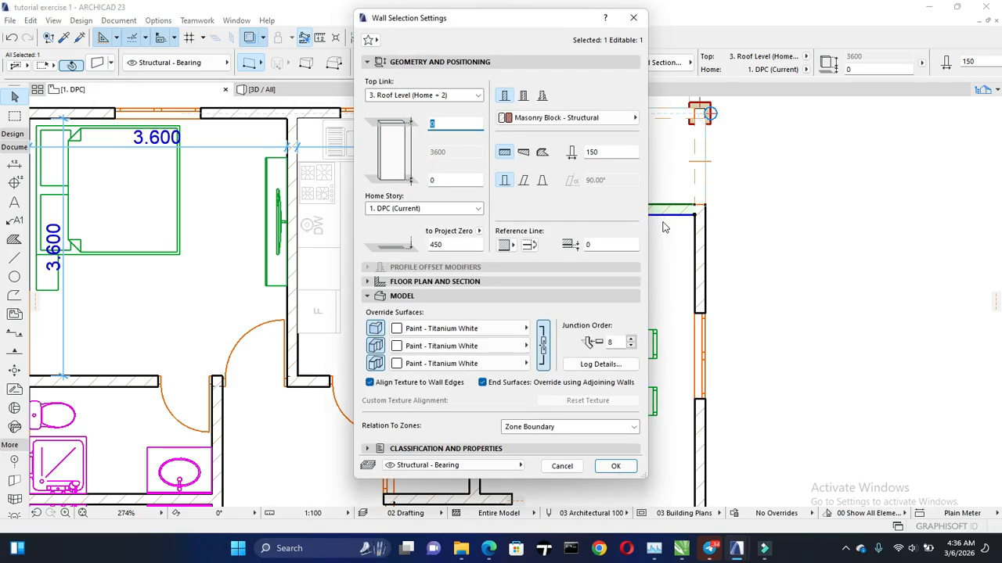
click(380, 282)
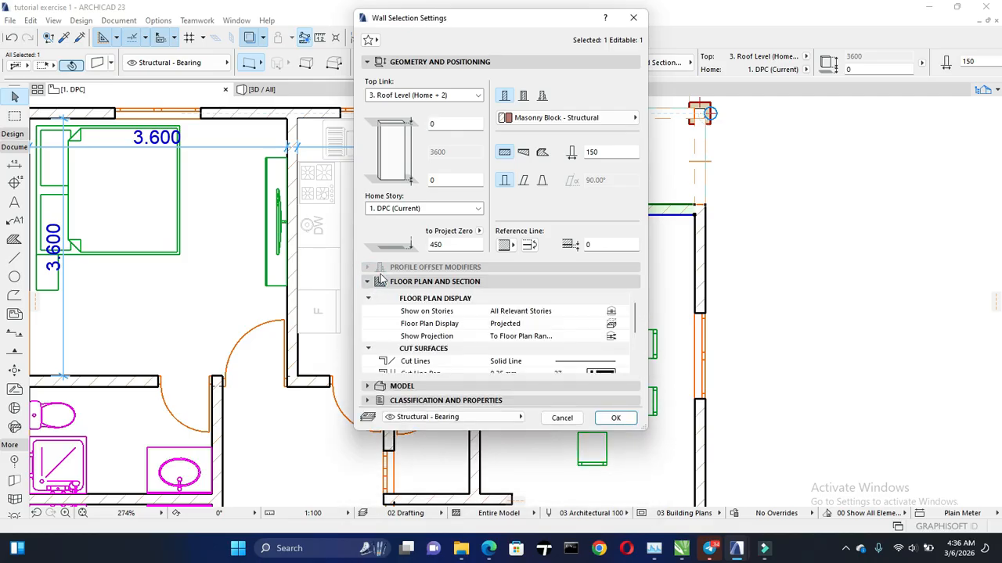
scroll(460, 349, down, 2)
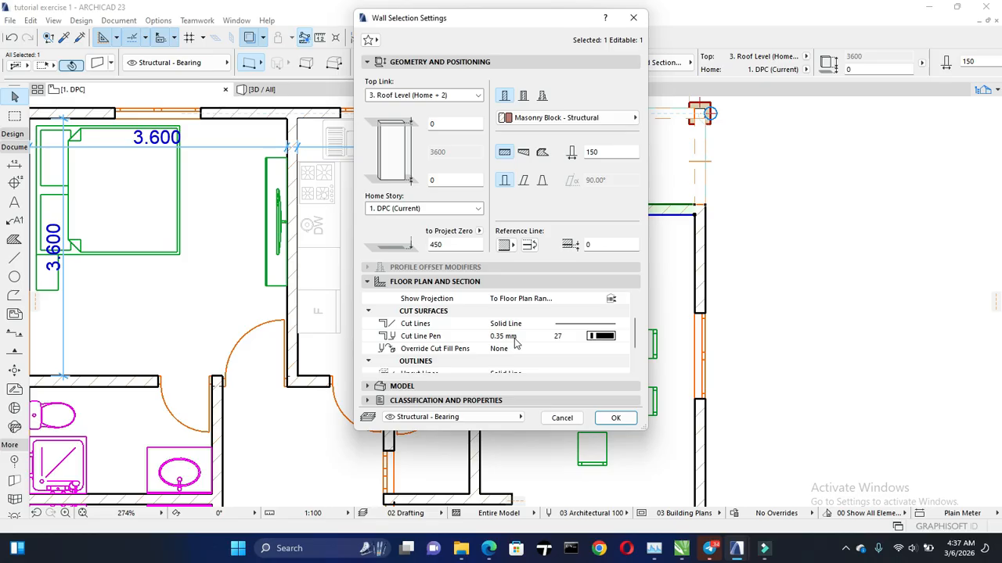
Review the available pens for the wall's cut line and close the wall settings without changing the pen
click(601, 336)
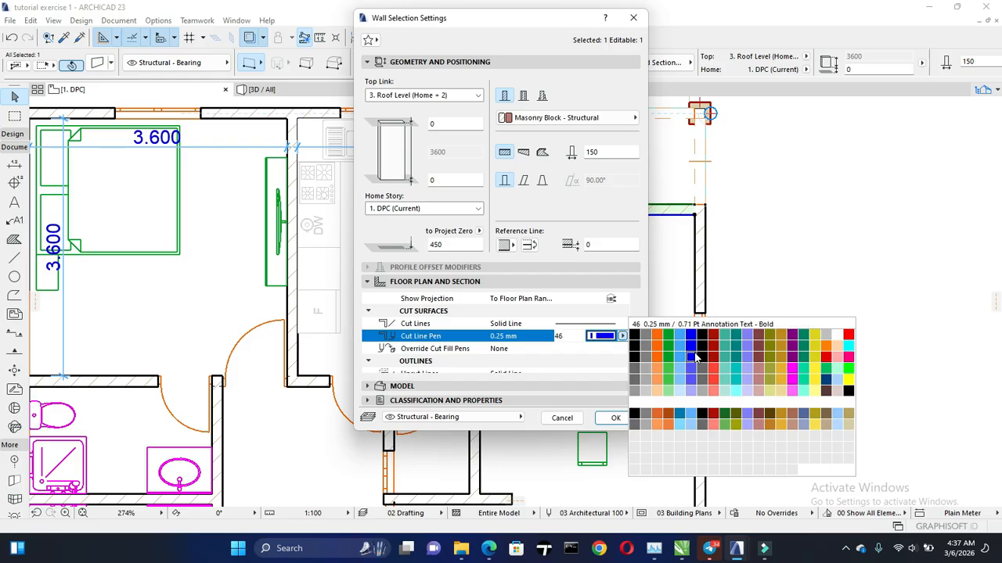
click(729, 284)
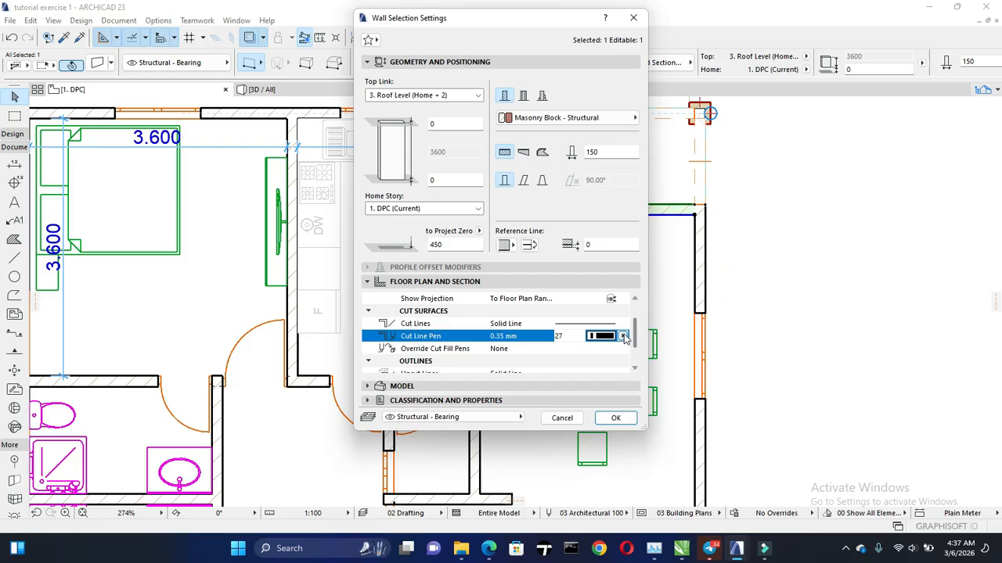
click(622, 335)
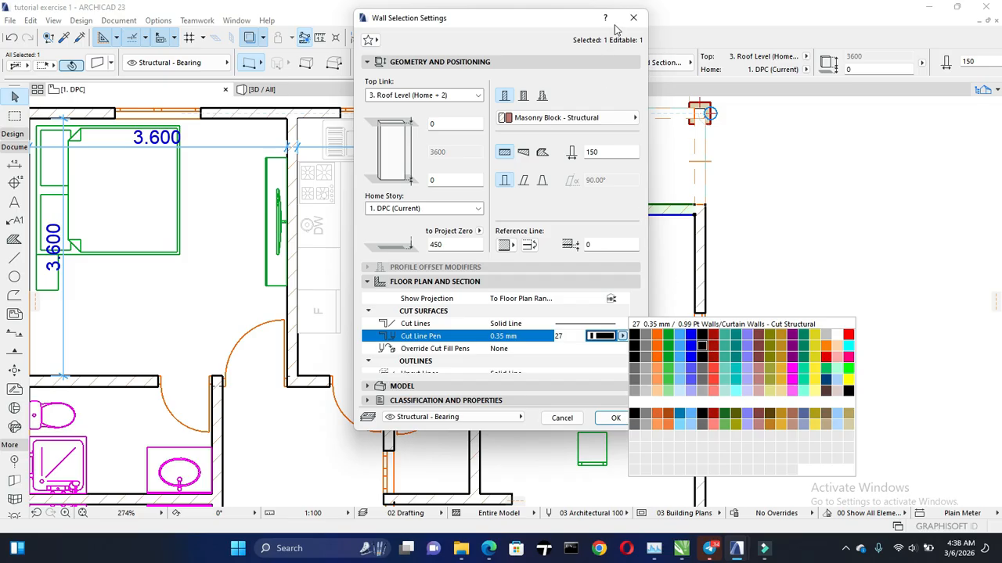
click(740, 274)
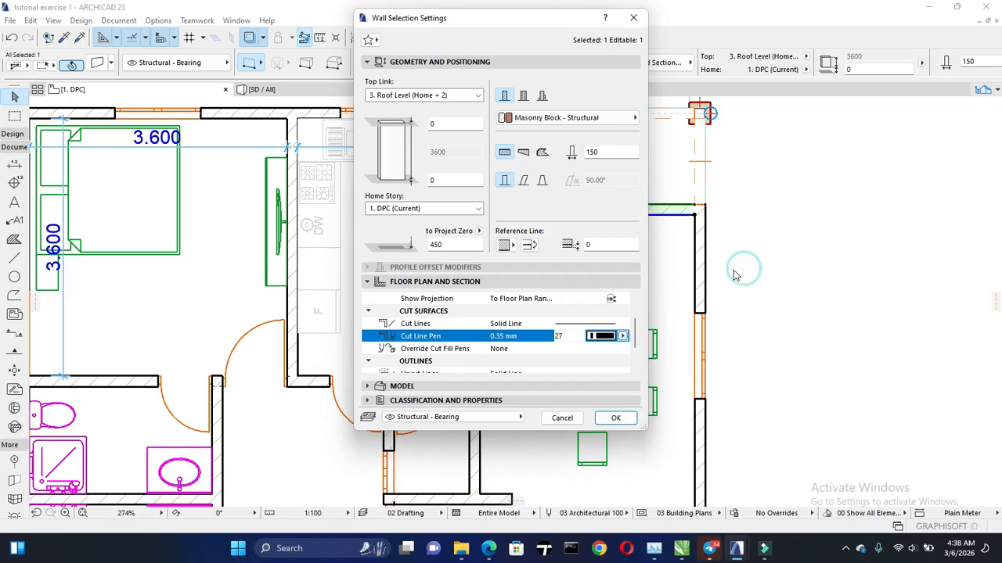
click(634, 18)
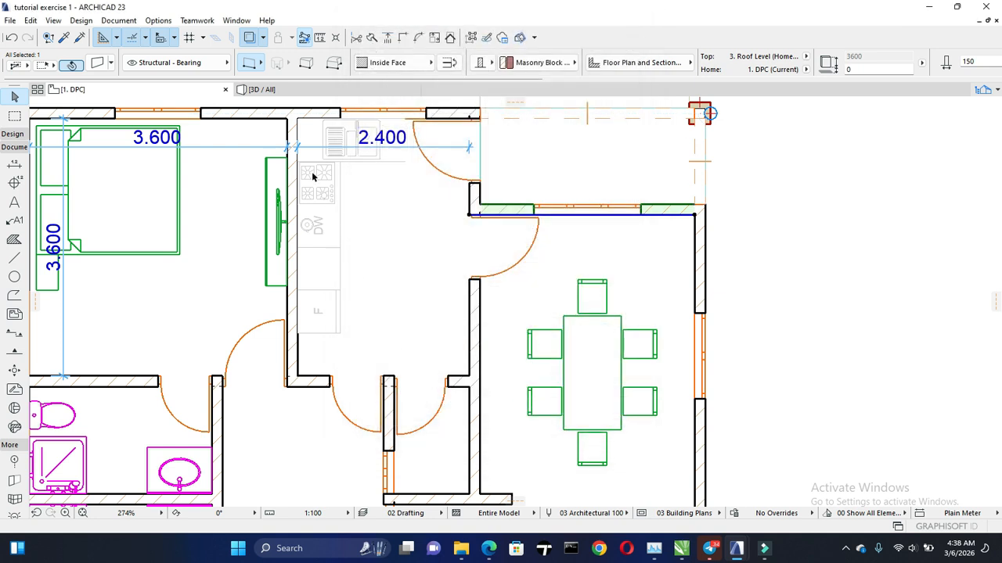
Set the weight of pen 27, Walls/Curtain Walls - Cut Structural, to 0.50 mm in the 03 Architectural 100 pen set
click(154, 22)
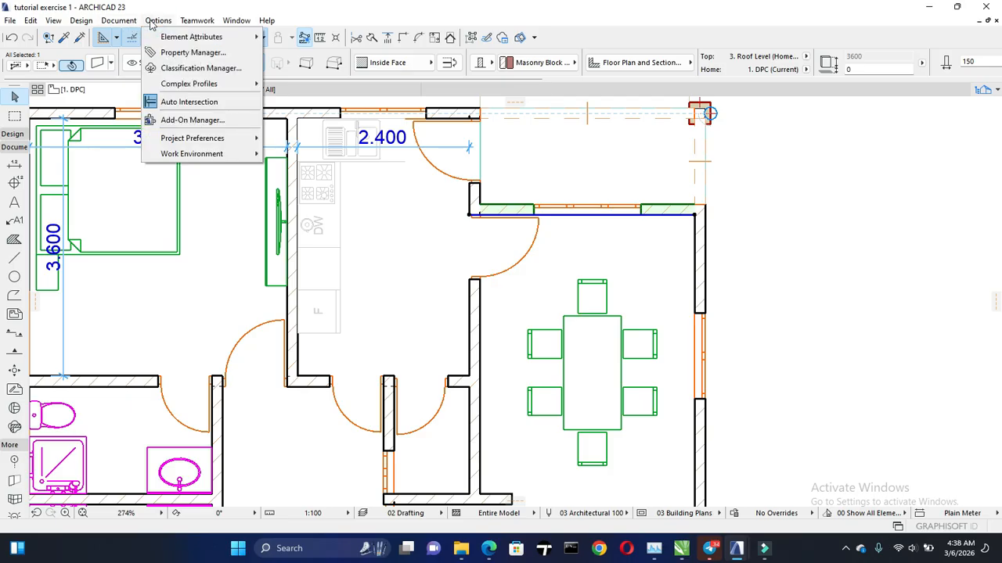
mouse_move(163, 40)
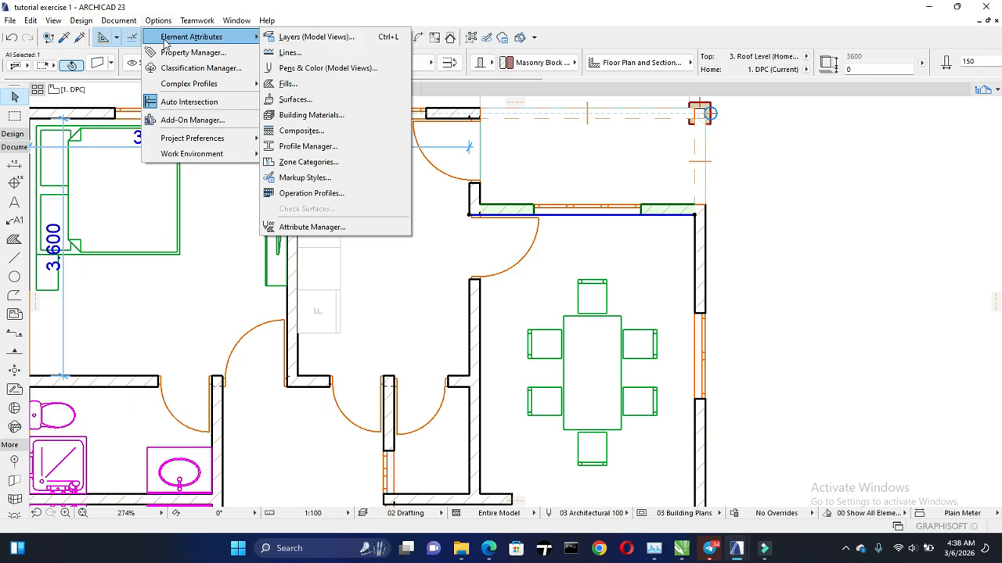
click(284, 68)
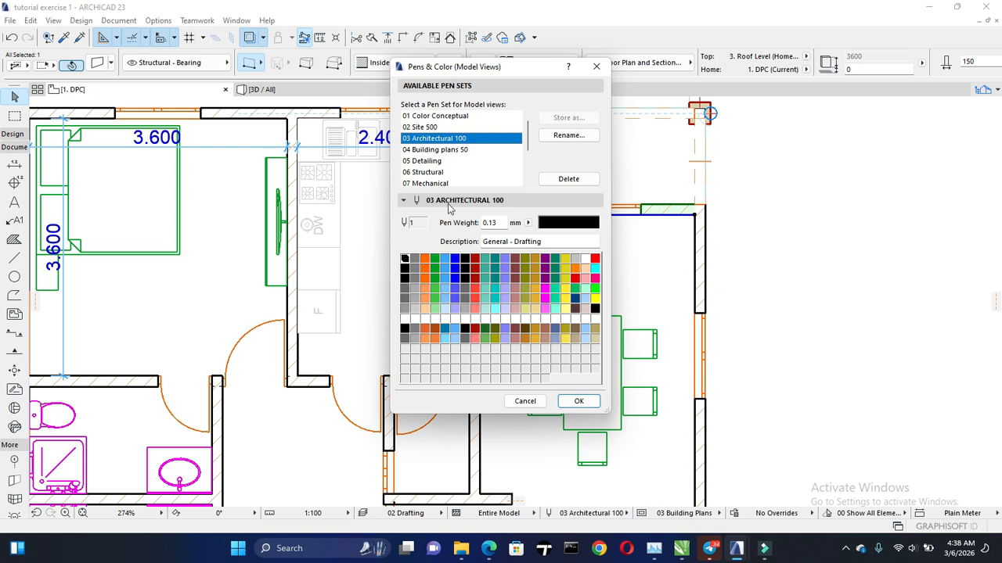
click(404, 269)
click(467, 269)
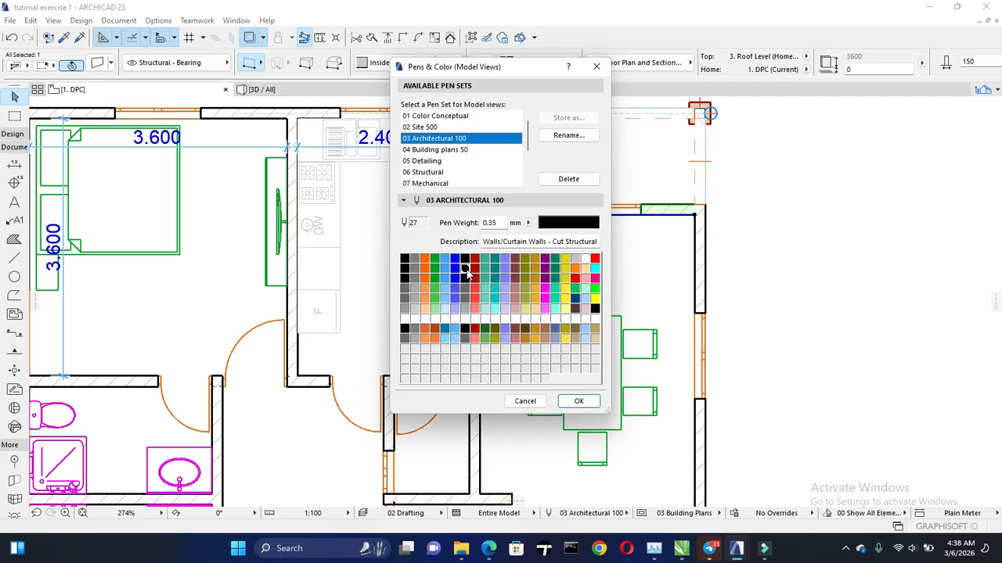
double_click(495, 223)
click(493, 225)
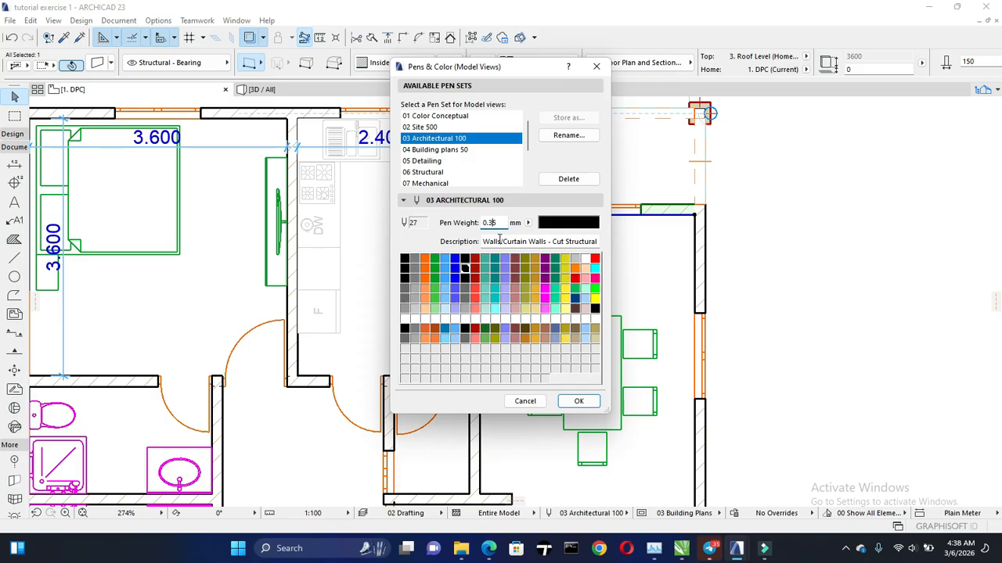
key(Tab)
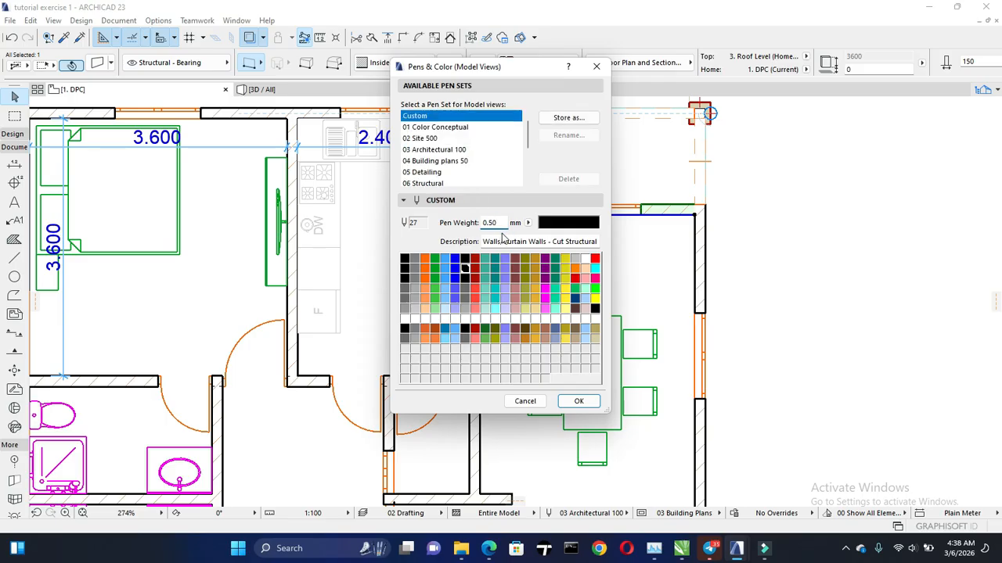
Overwrite the 03 Architectural 100 pen set with the custom pens, apply it to the plan and deselect the wall
click(568, 118)
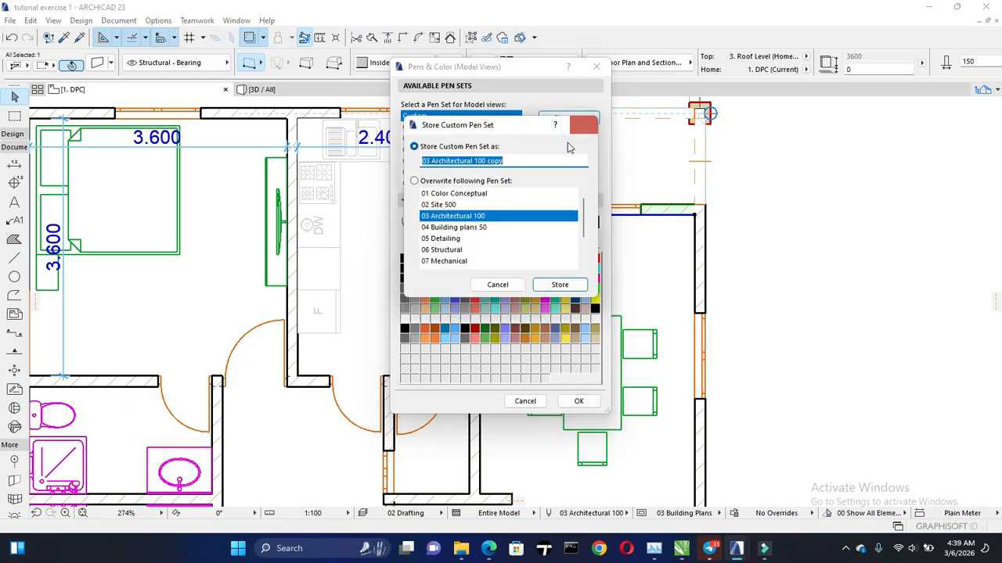
click(501, 219)
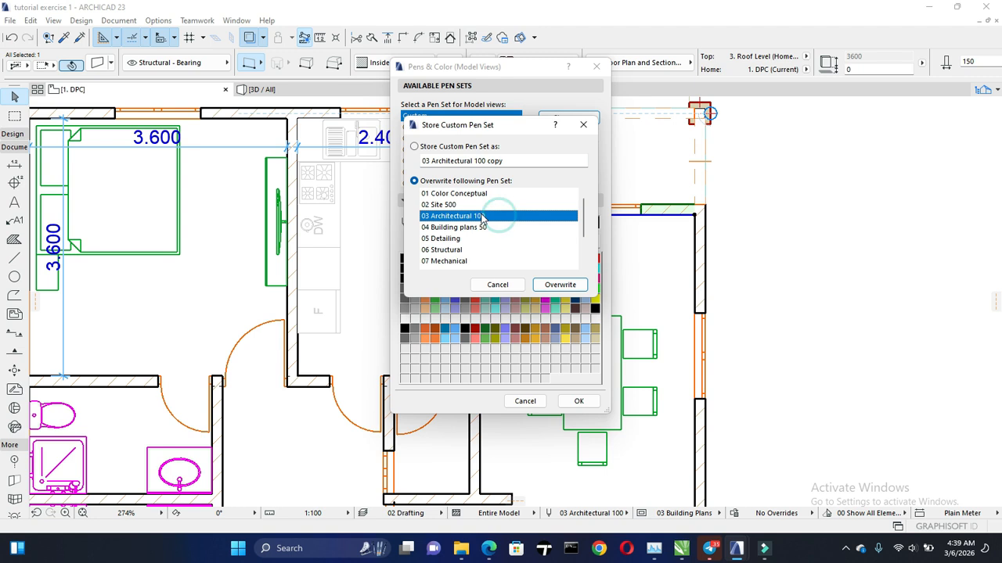
click(559, 284)
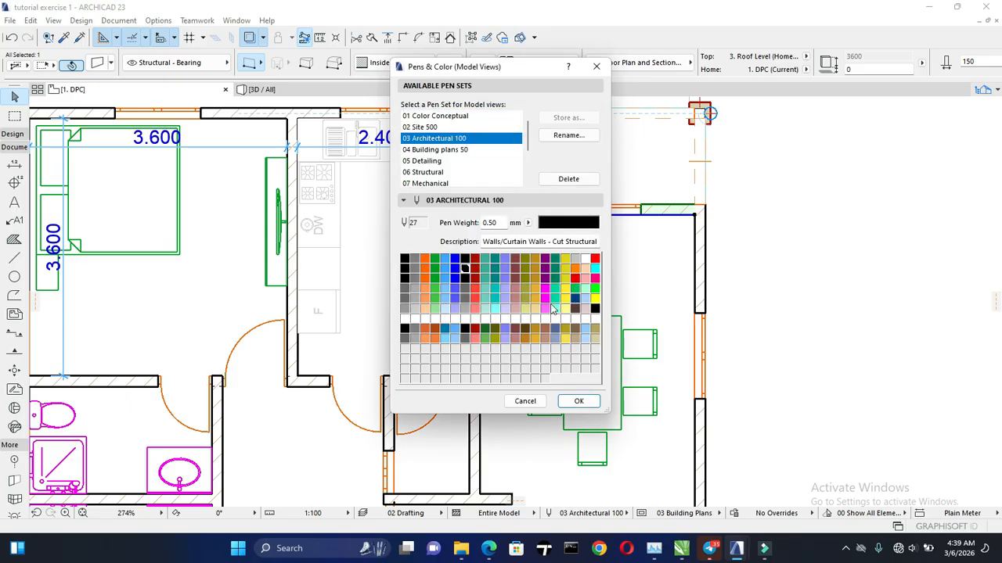
click(579, 402)
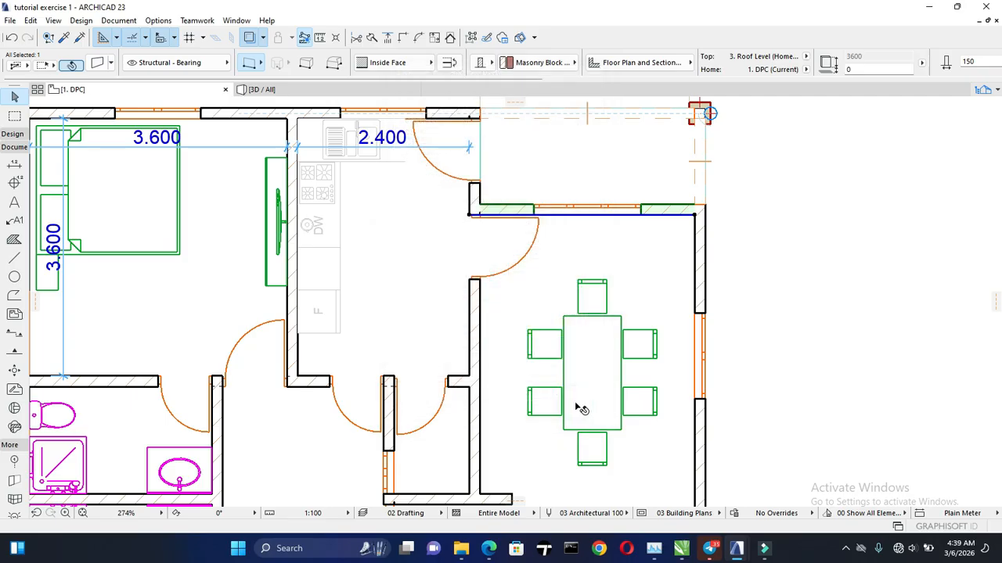
click(814, 288)
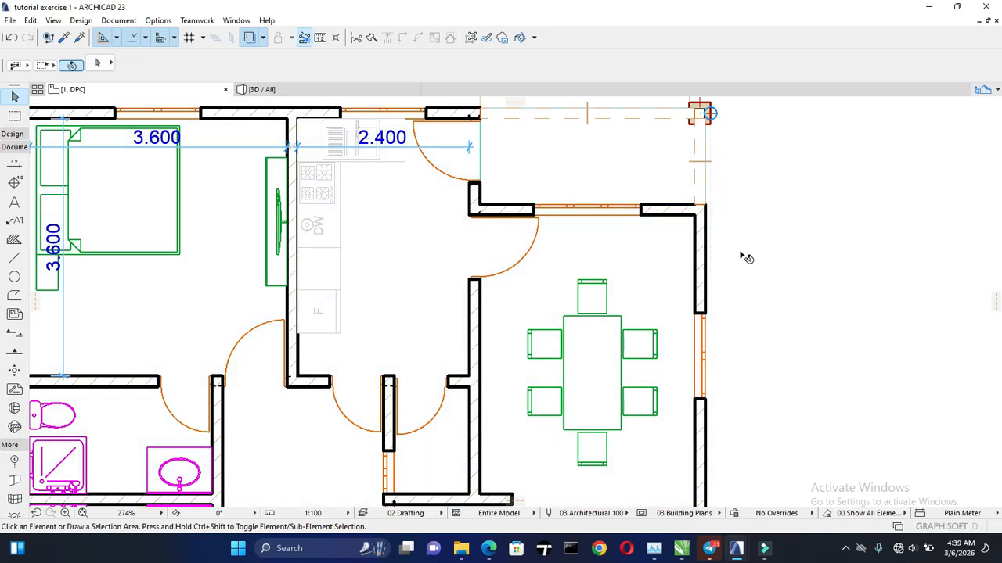
Compare the dining area's wall outlines with the walls around the bathrooms in mirrored design project 1new, and return to tutorial exercise 1
scroll(666, 225, up, 3)
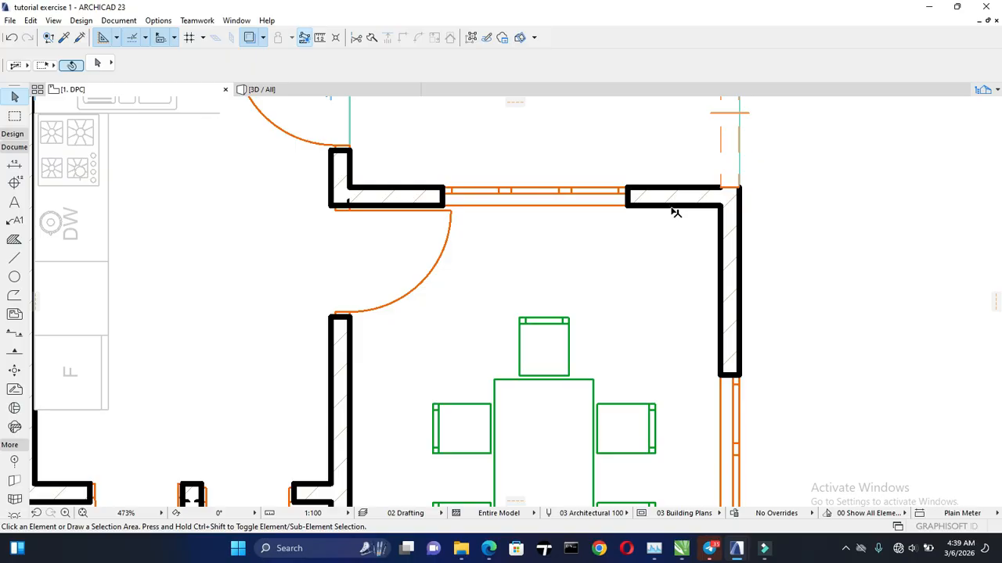
click(736, 550)
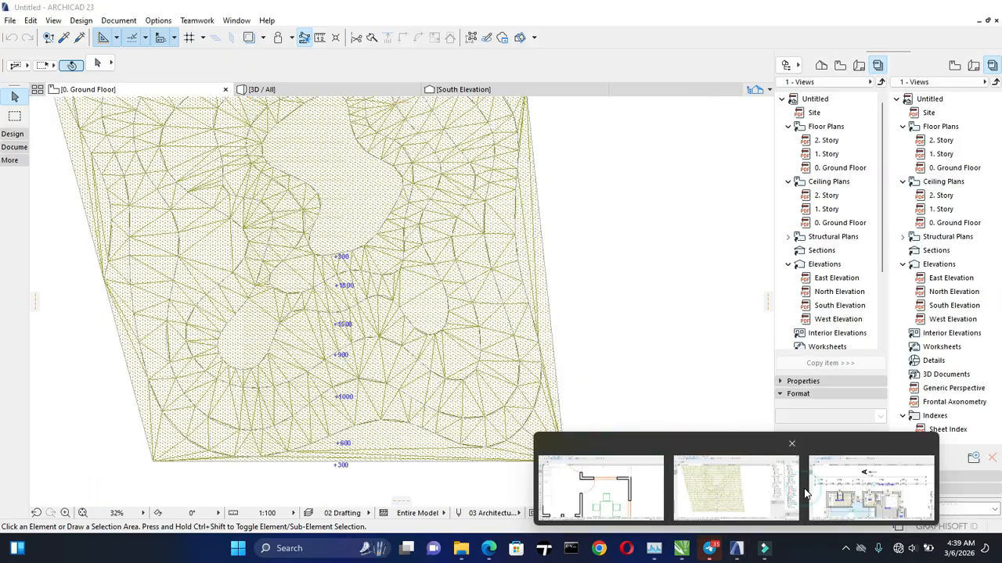
click(805, 494)
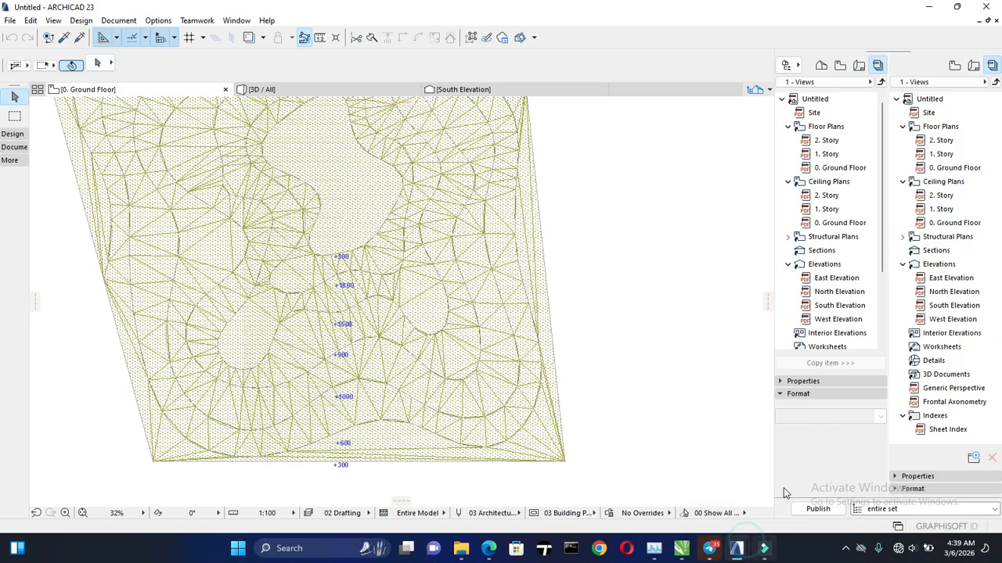
click(737, 550)
click(861, 497)
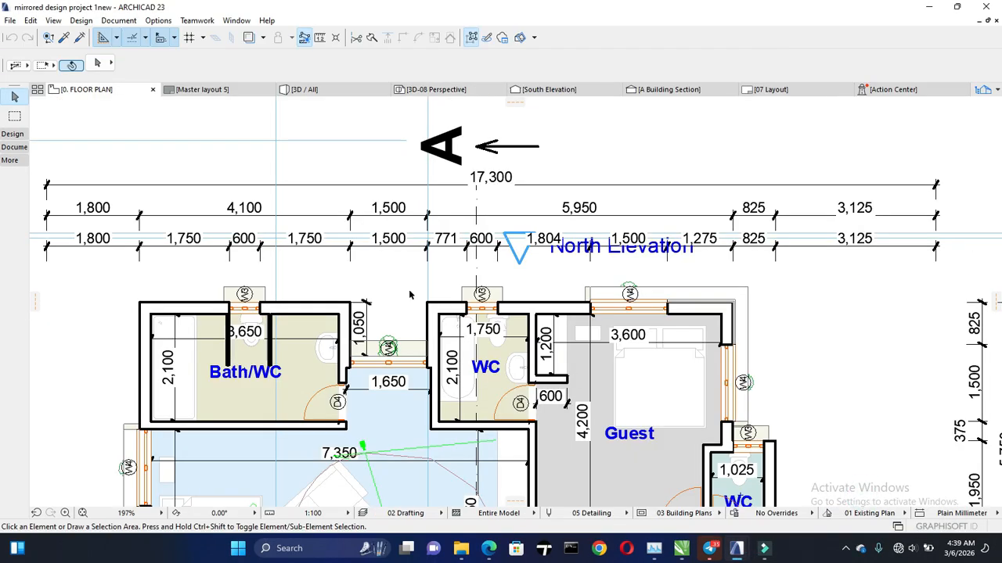
scroll(438, 341, up, 4)
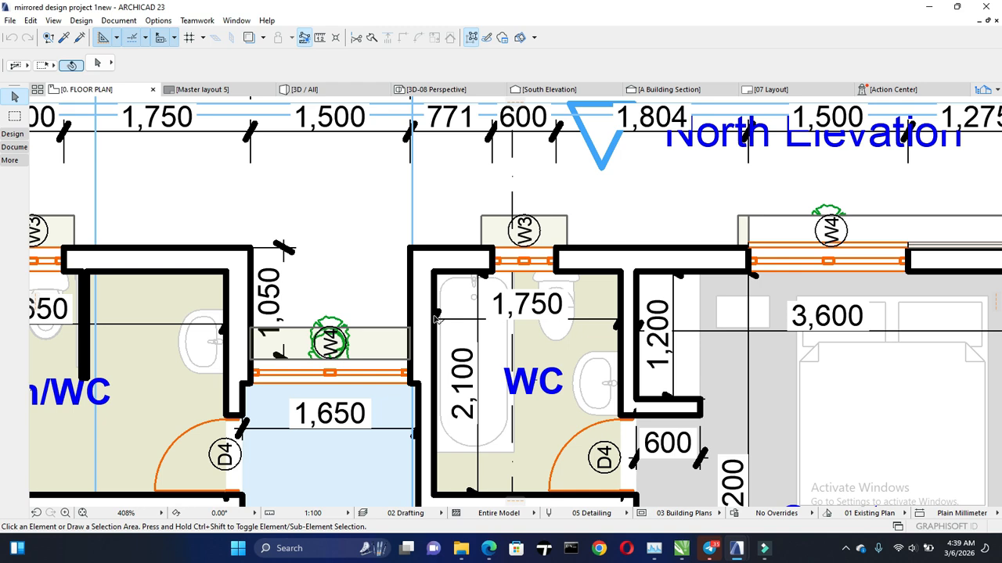
scroll(438, 302, down, 3)
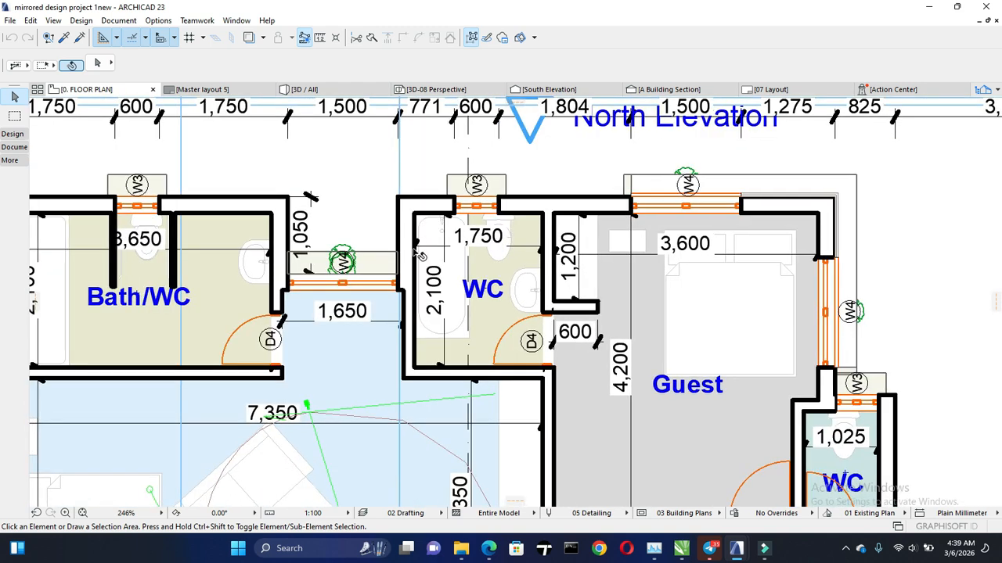
scroll(420, 256, down, 1)
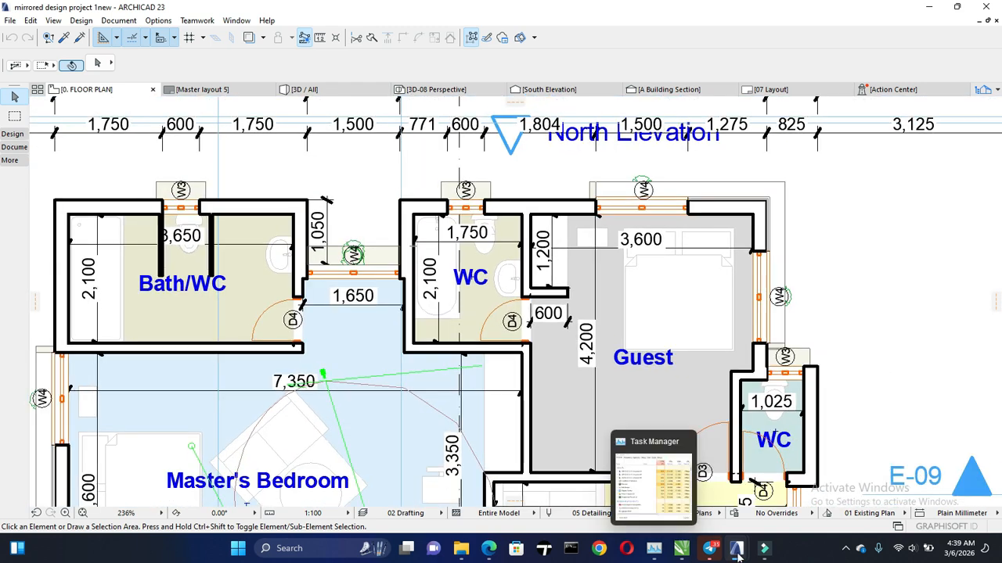
mouse_move(735, 547)
click(631, 496)
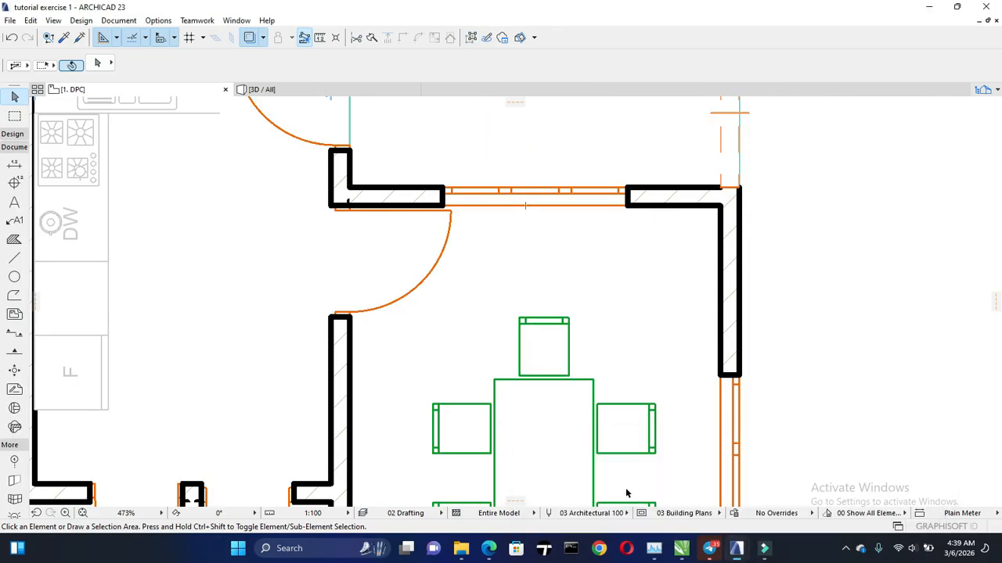
Inspect the wall outlines and corners between the kitchen, the porch and the dining area
scroll(537, 337, up, 4)
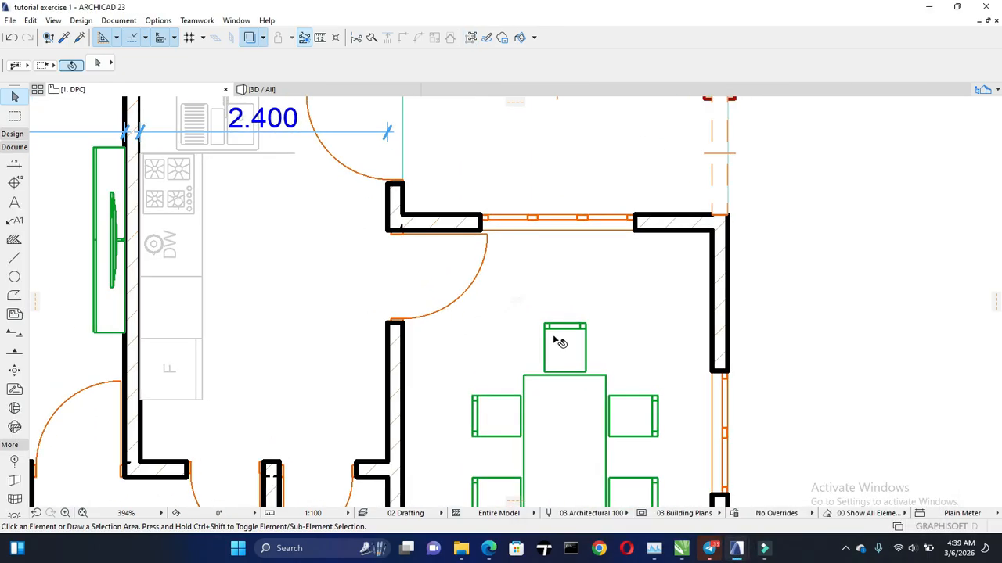
middle_drag(525, 296, 536, 317)
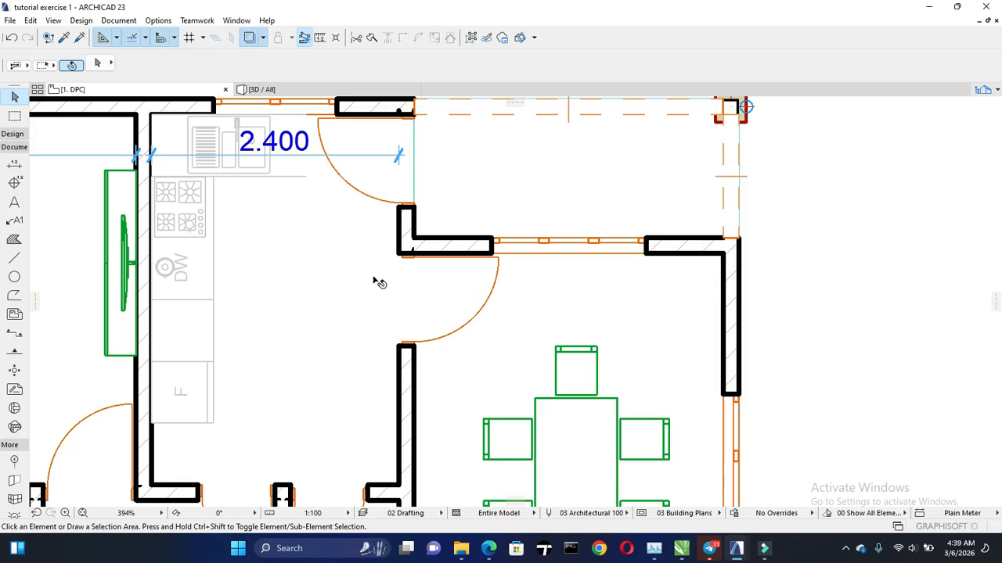
mouse_move(422, 242)
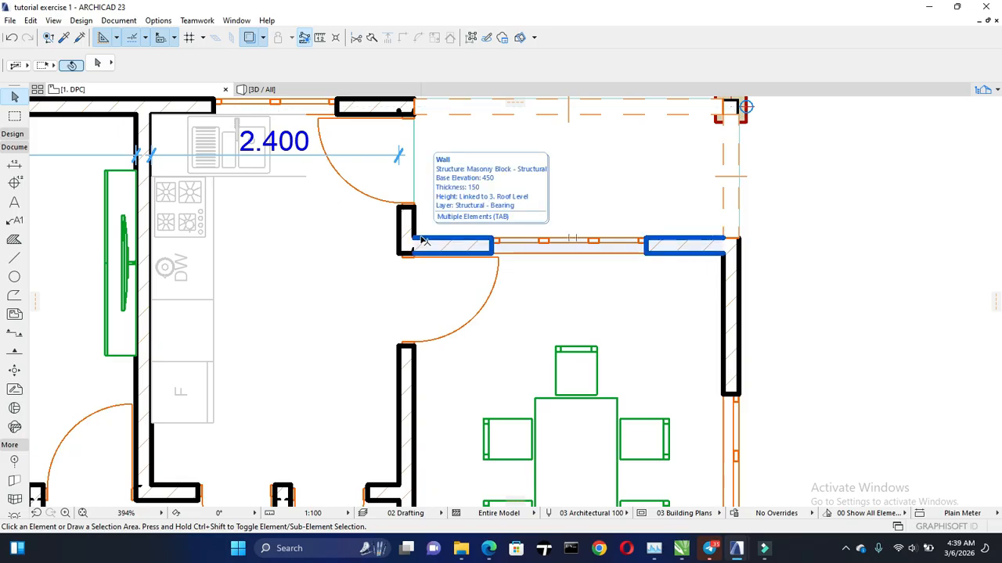
scroll(485, 216, down, 1)
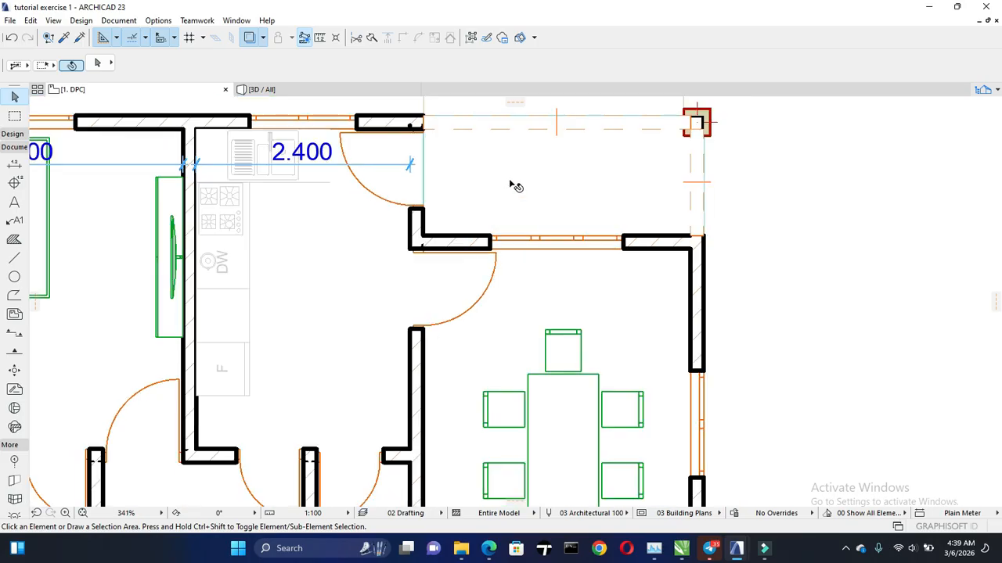
Inspect the slab and the upper wall around the porch beside the kitchen, leaving nothing selected
click(539, 138)
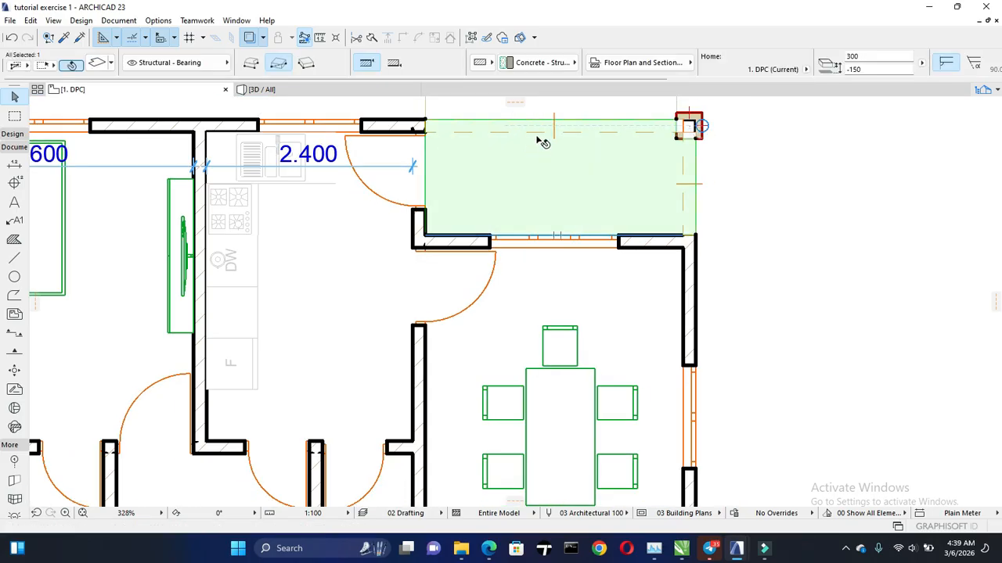
click(538, 135)
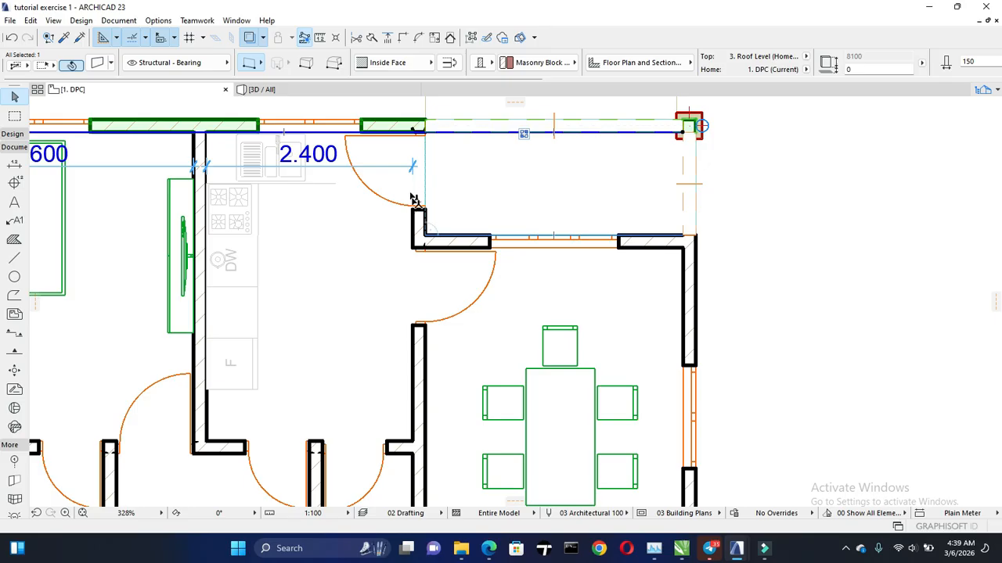
key(Escape)
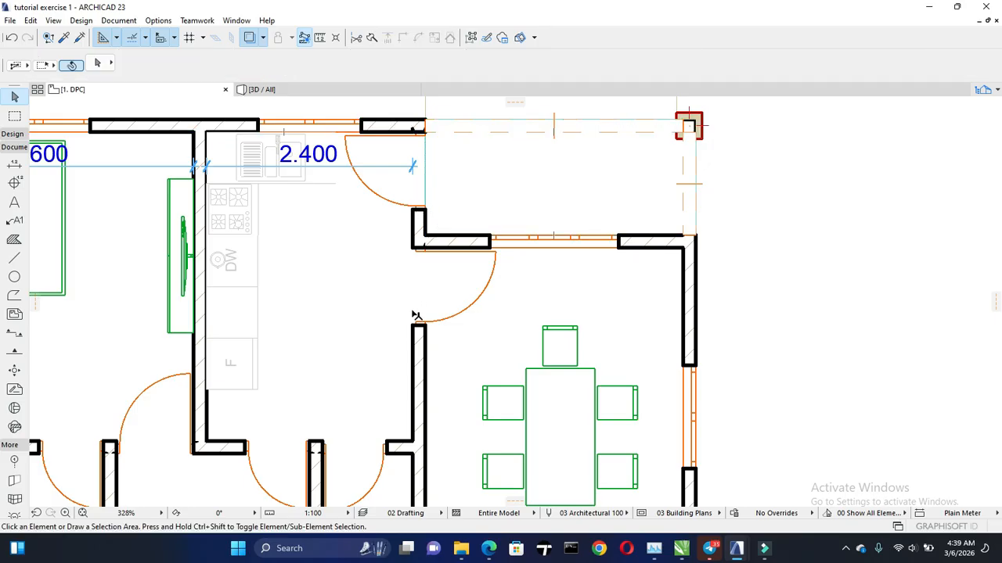
scroll(427, 309, down, 1)
scroll(469, 317, down, 3)
scroll(471, 389, up, 5)
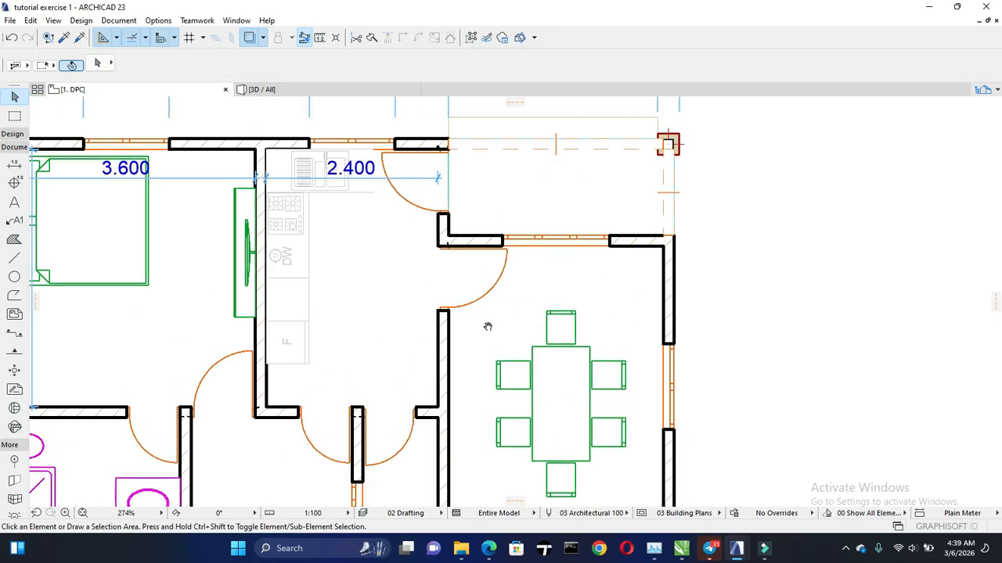
scroll(471, 376, down, 1)
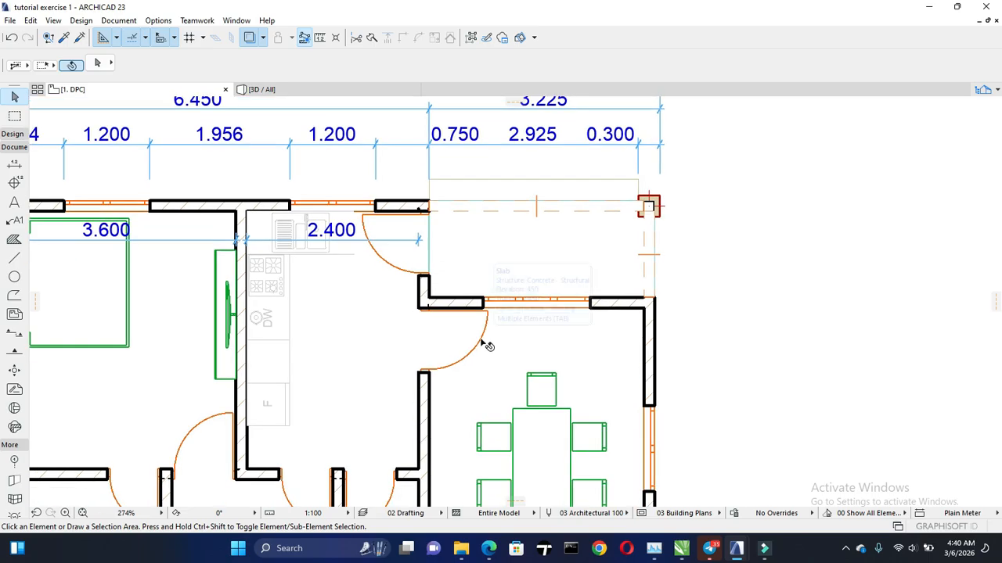
click(483, 181)
key(Escape)
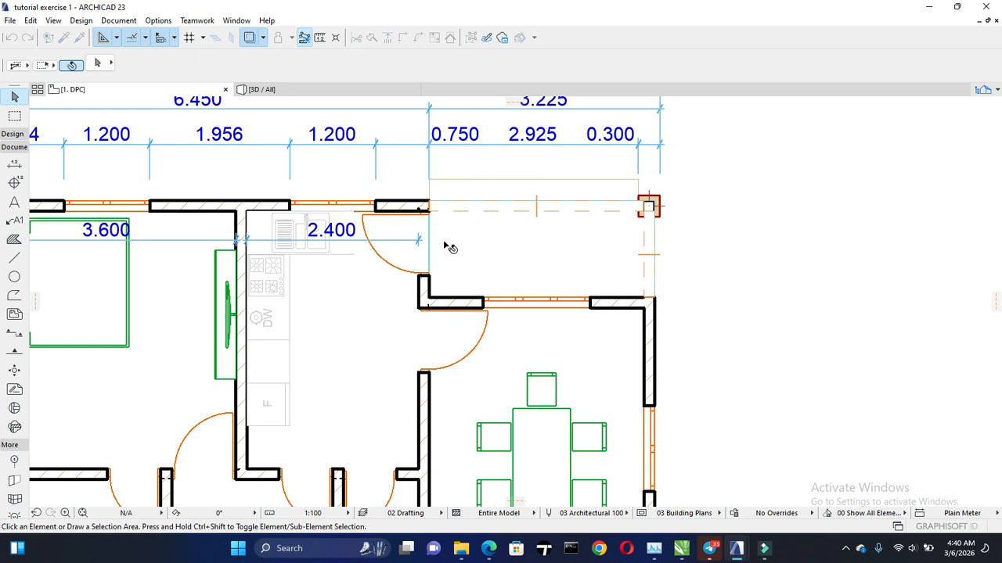
Review the opening lines, handle and opening type settings of the hinged door between the kitchen and the porch
click(364, 219)
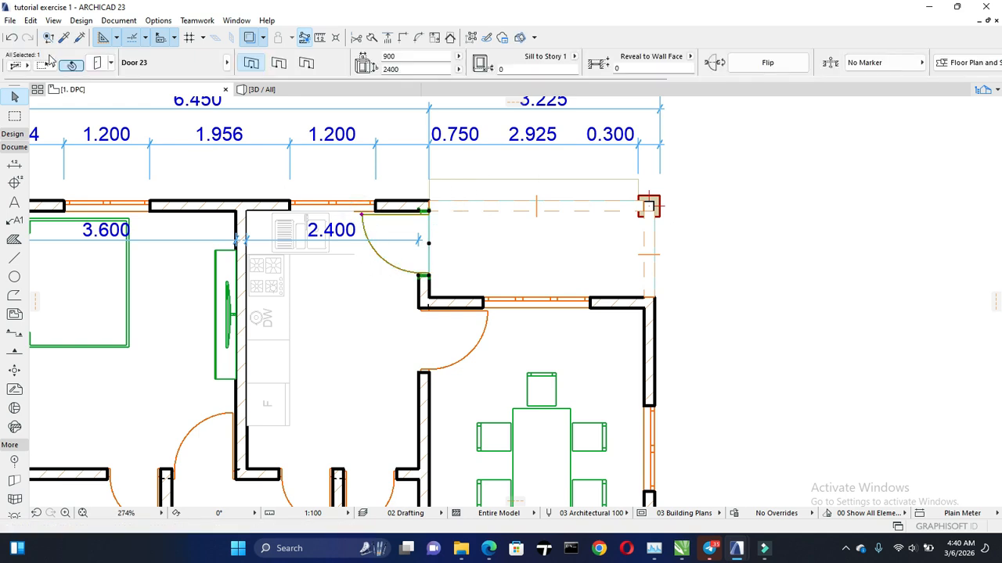
click(98, 64)
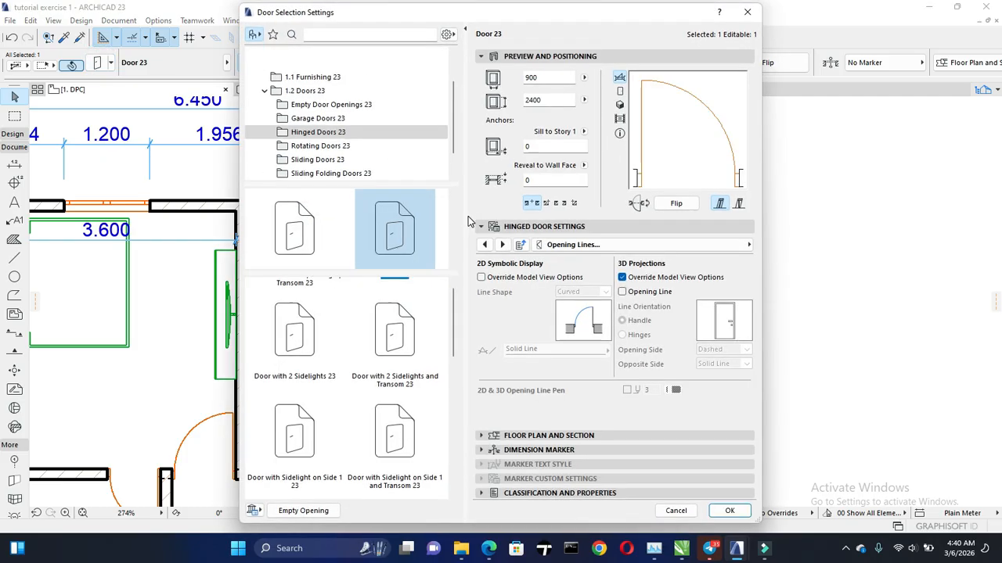
click(582, 250)
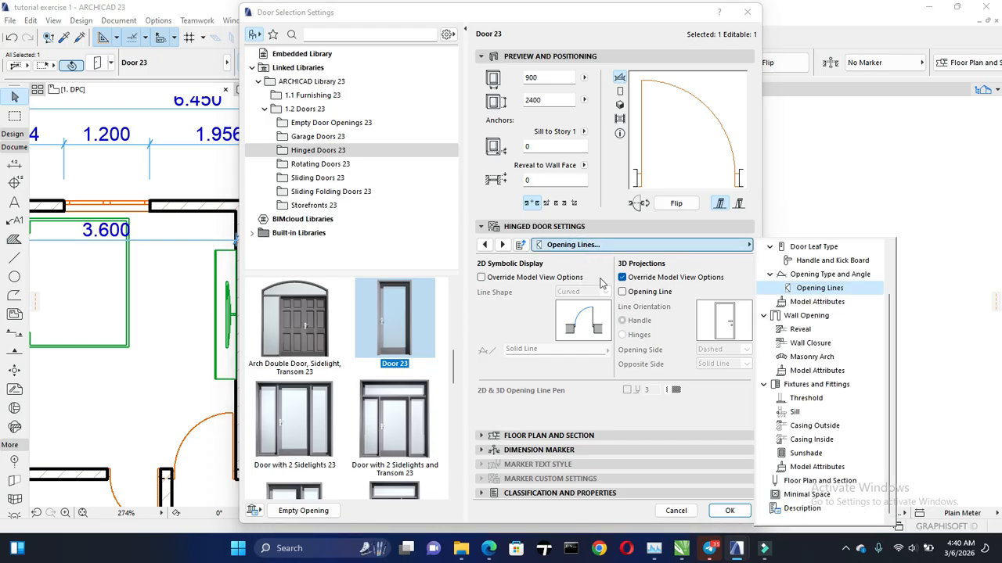
click(801, 275)
click(806, 288)
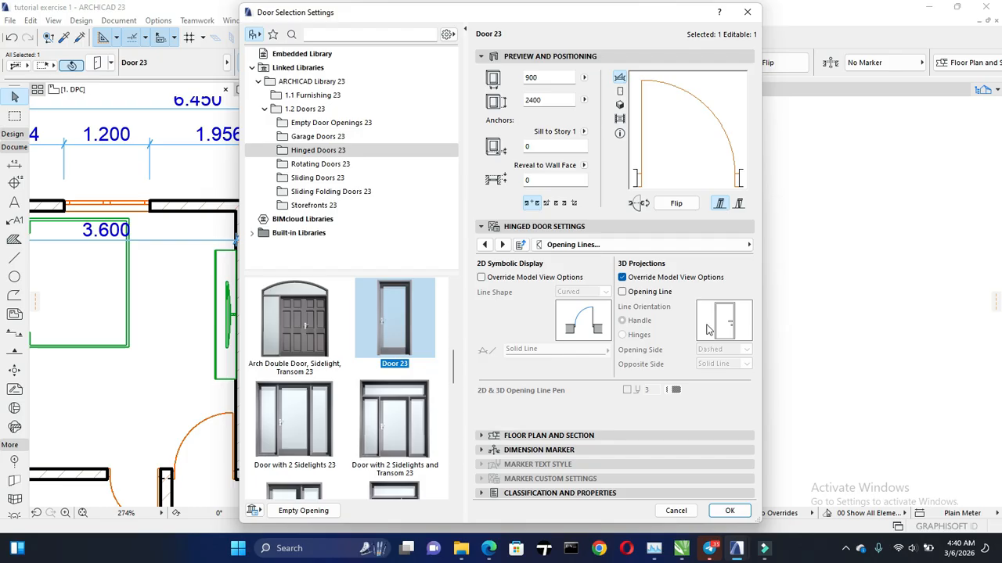
click(647, 246)
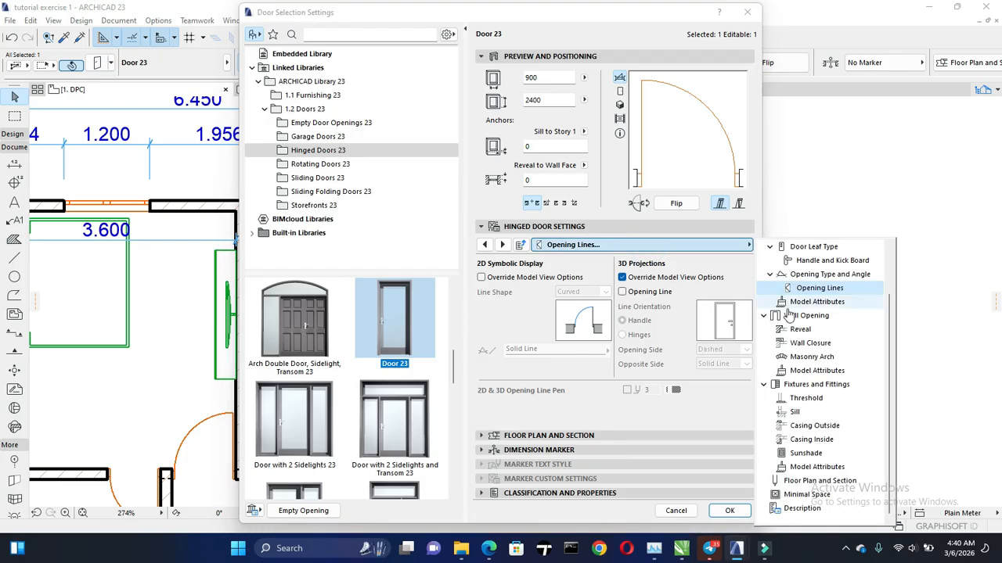
scroll(806, 313, up, 2)
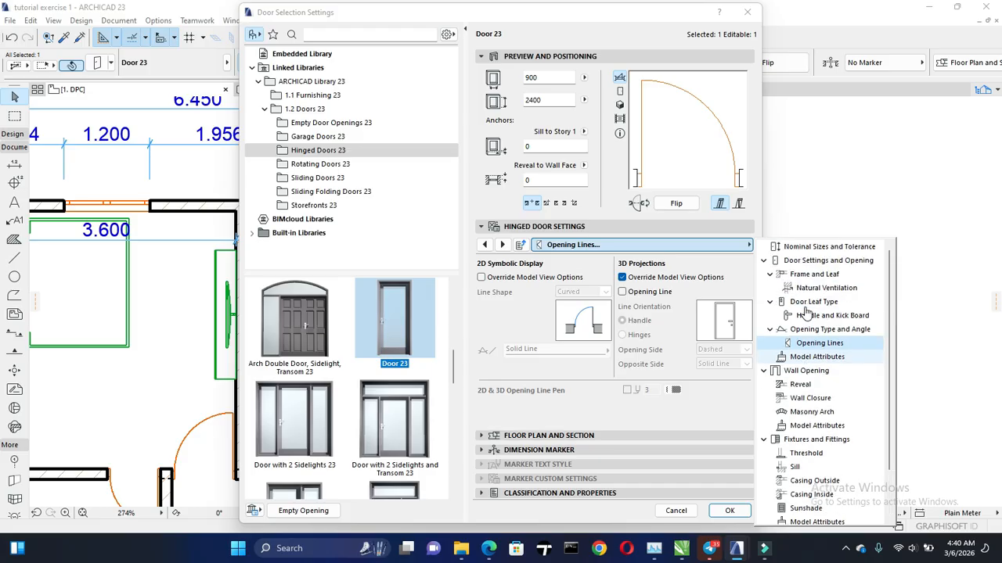
click(806, 315)
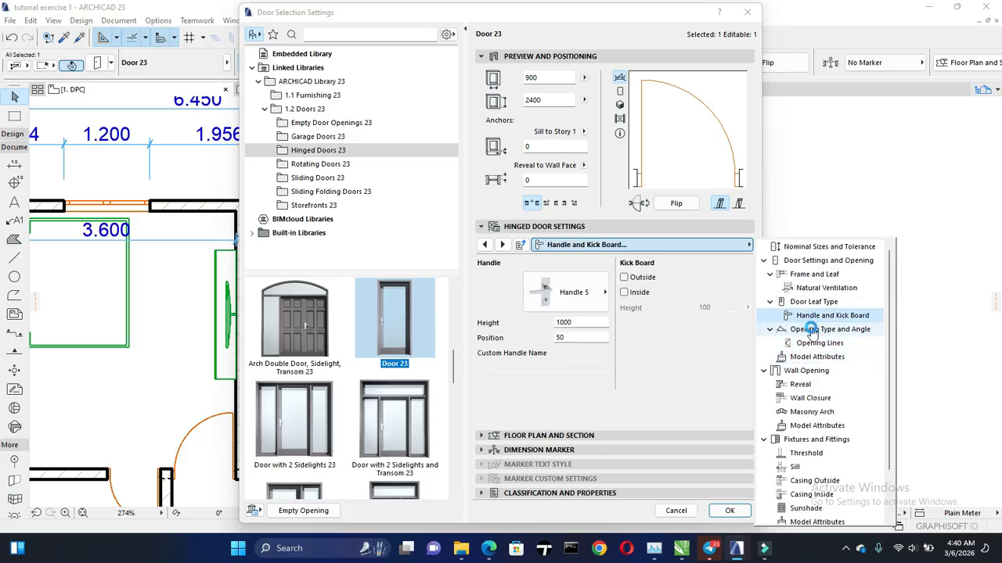
click(811, 332)
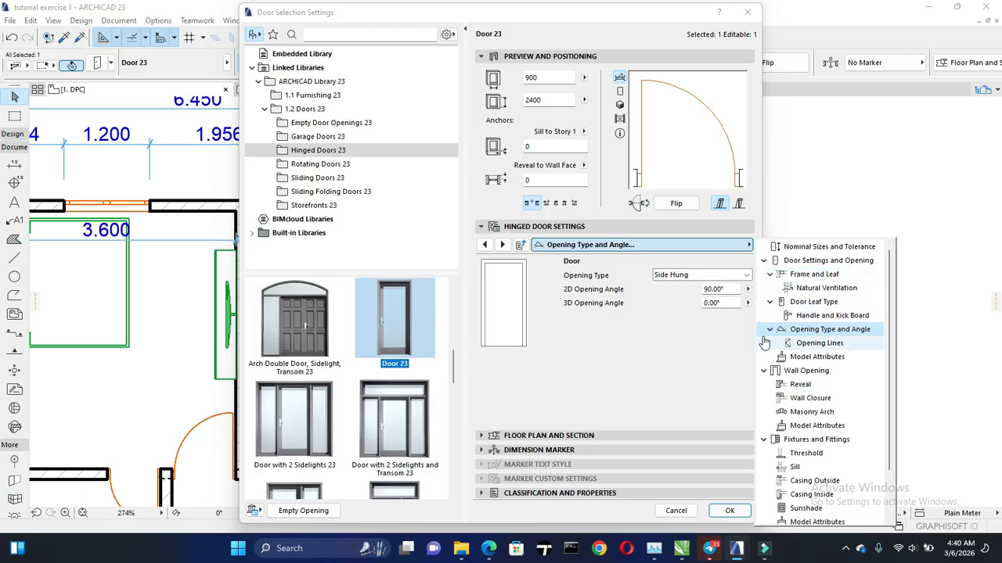
click(736, 376)
Set the kitchen-porch door's symbol line pen to 147 (0.20 mm), apply it and deselect the door
click(655, 442)
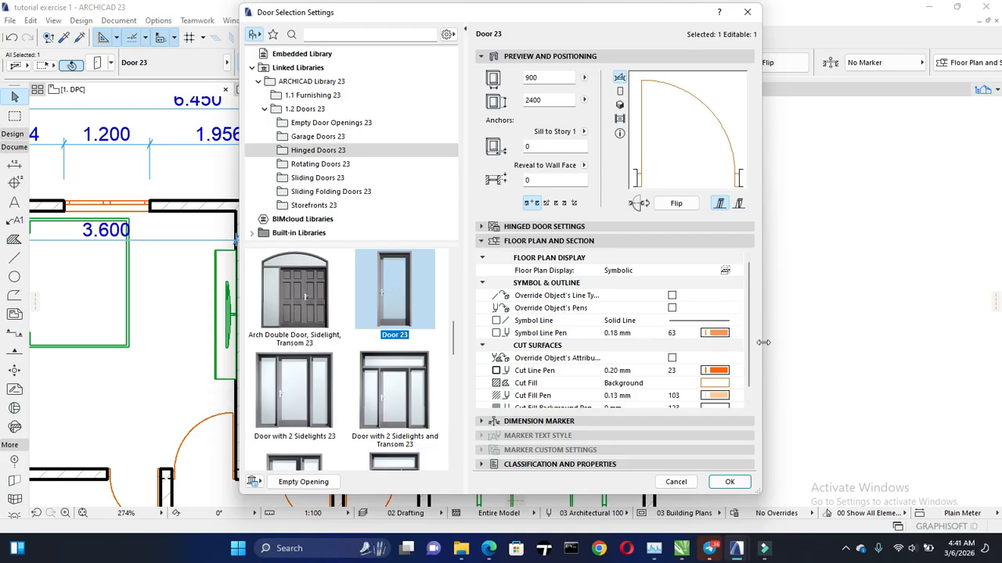
click(714, 335)
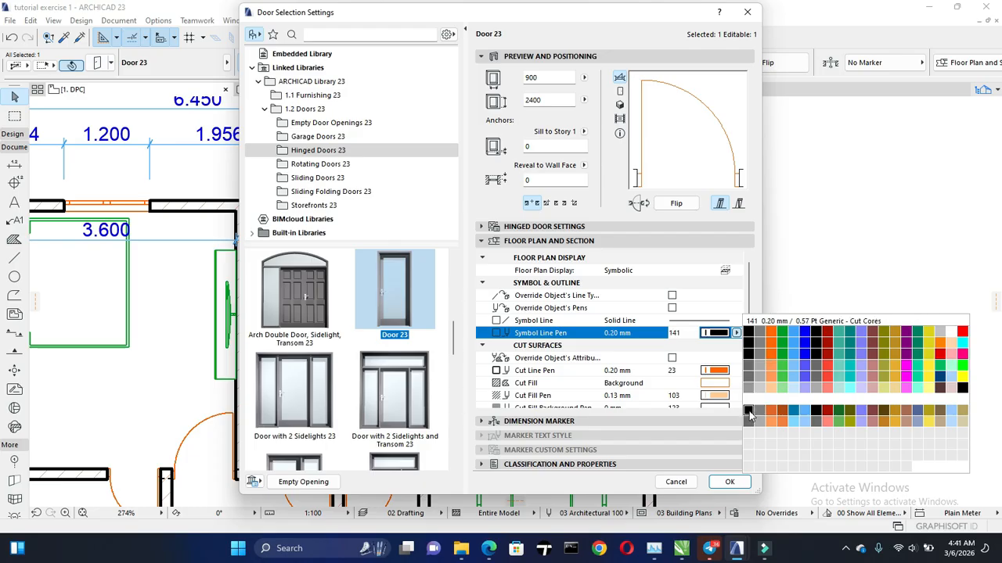
click(815, 415)
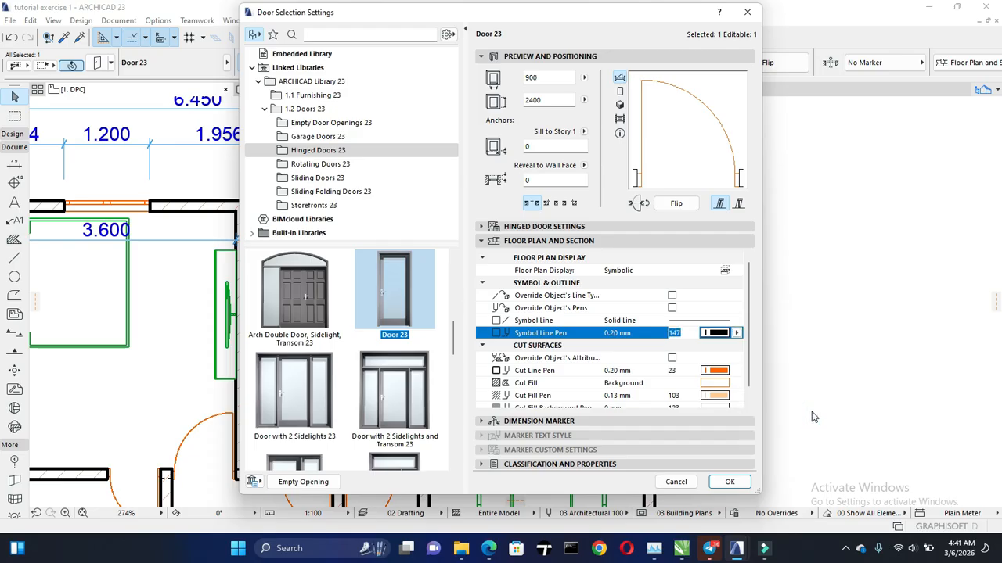
click(730, 482)
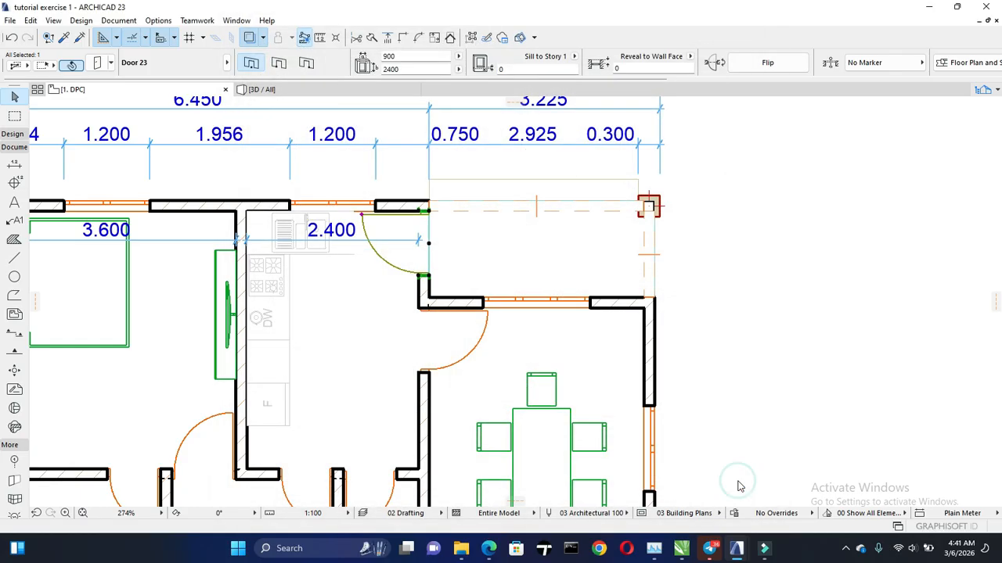
click(741, 410)
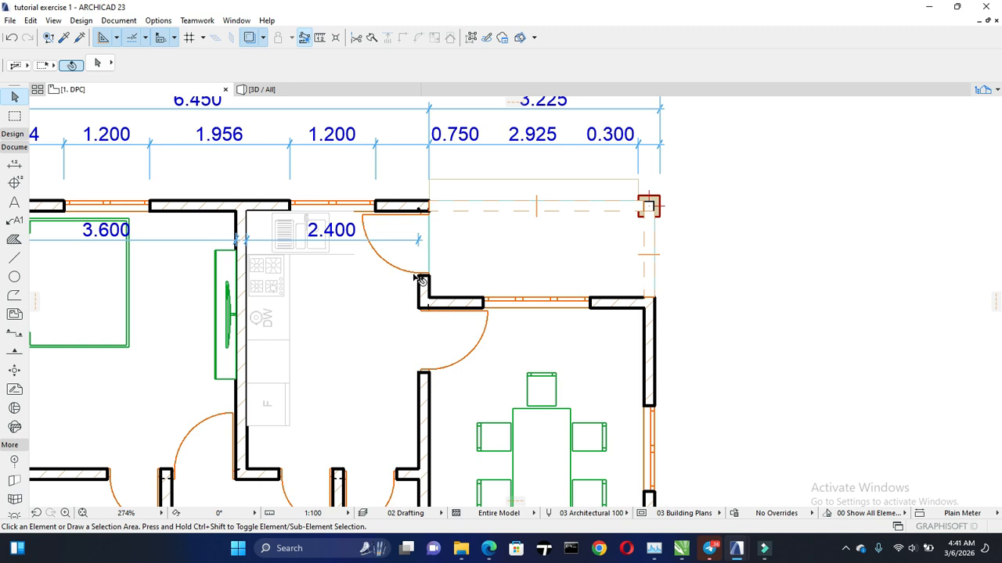
Enable Override Object's Pens for the kitchen-porch door's symbol, keeping the line type override off
click(421, 280)
click(366, 223)
click(97, 63)
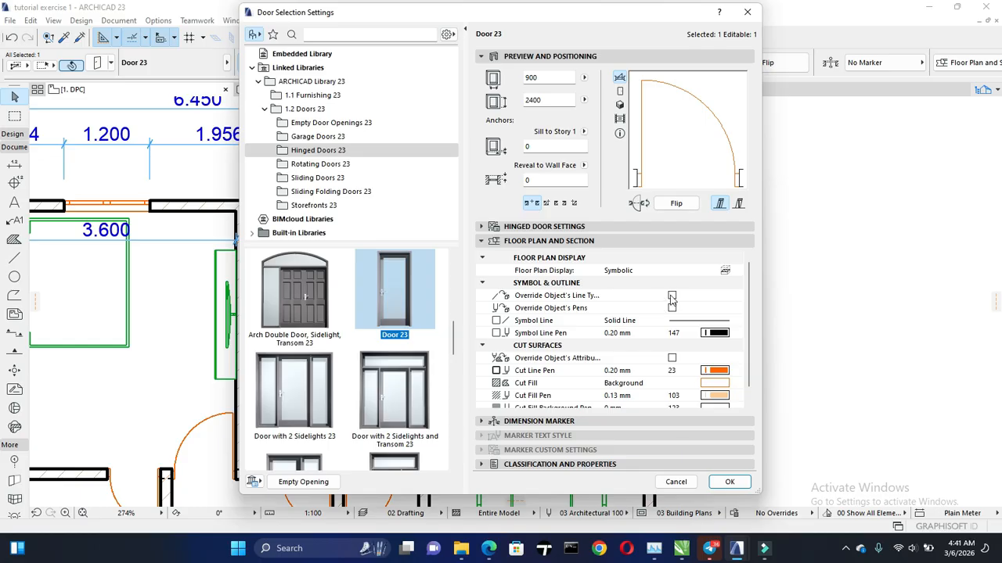
click(672, 295)
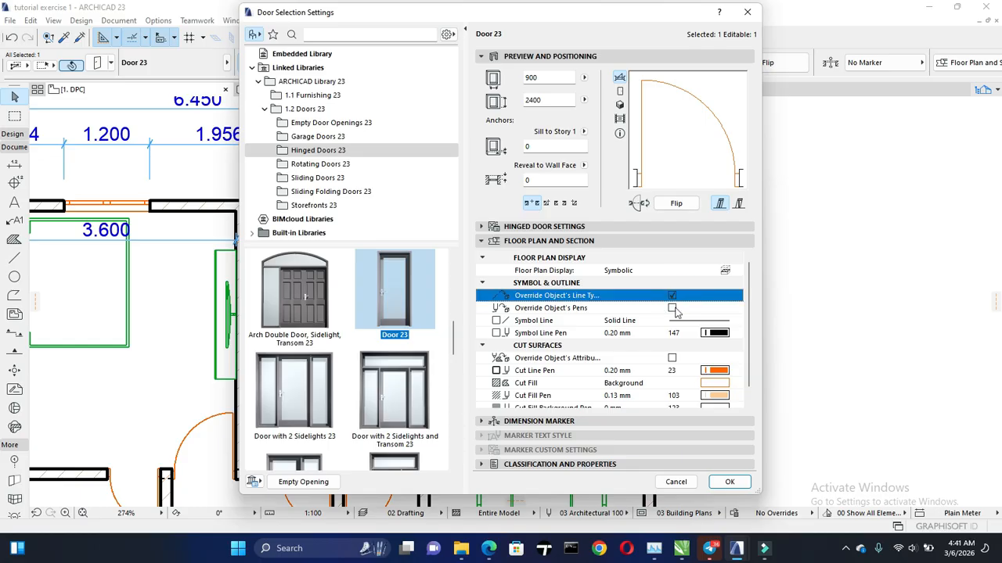
click(672, 309)
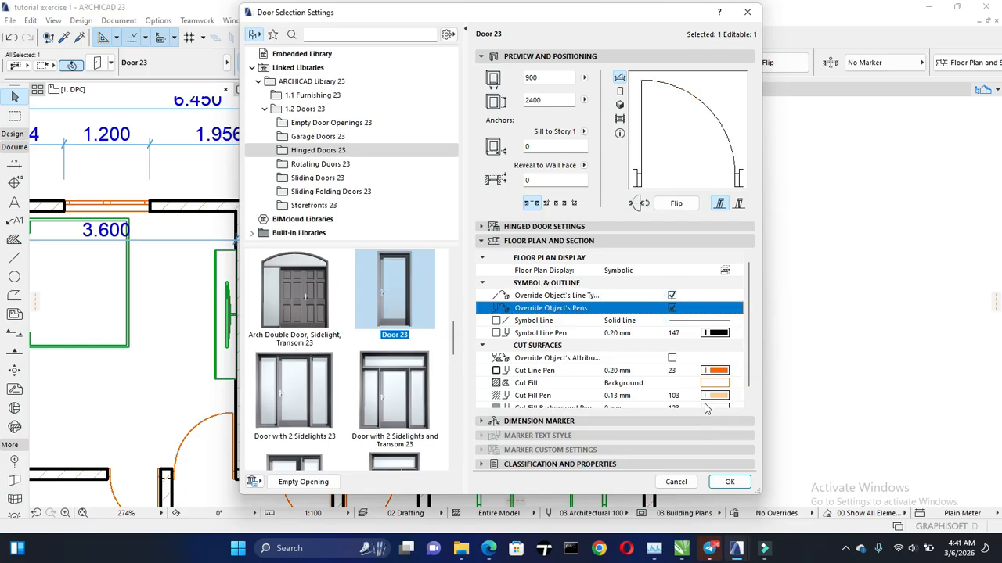
click(671, 296)
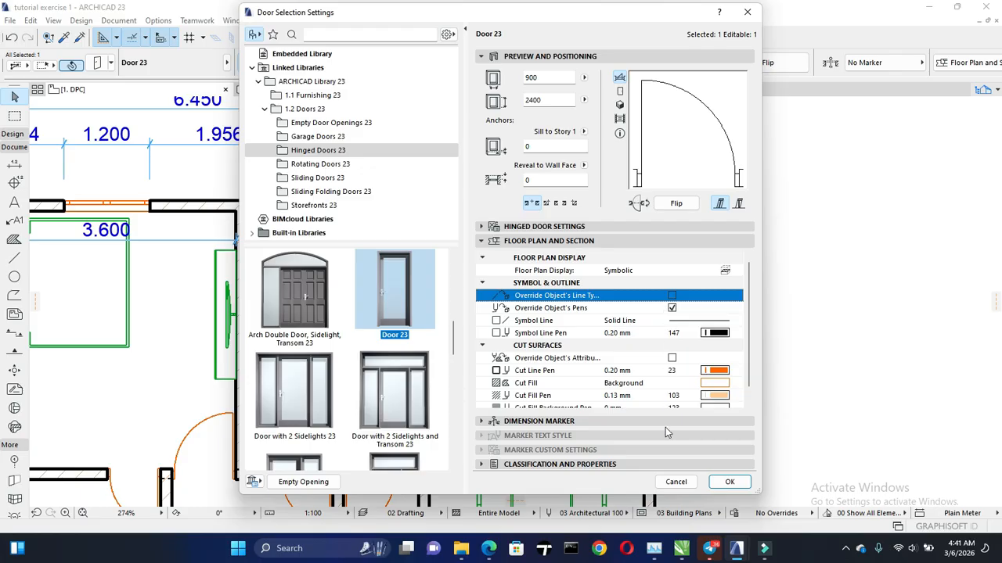
Set the door's symbol line to Dashed, apply the settings and deselect the door
click(708, 320)
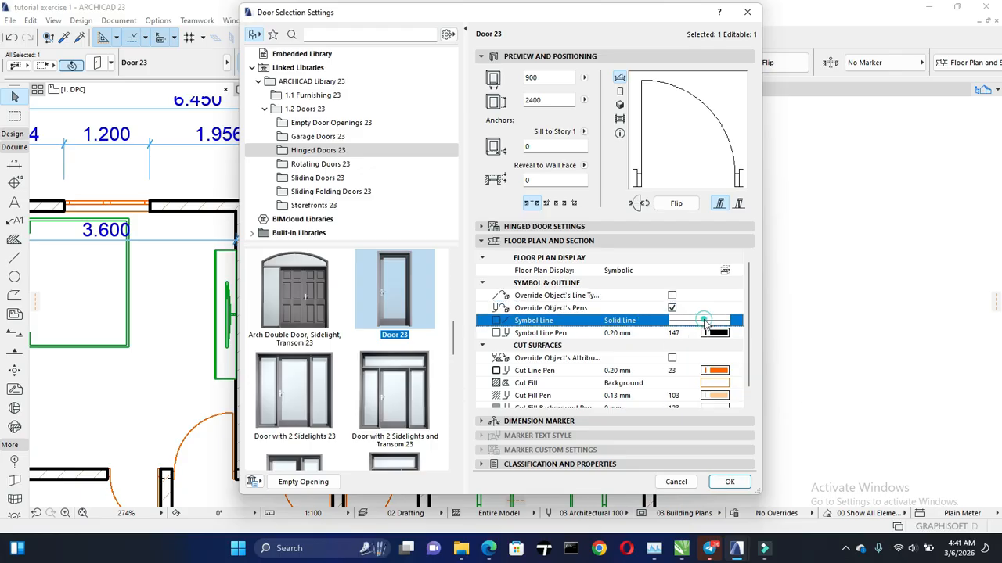
click(777, 296)
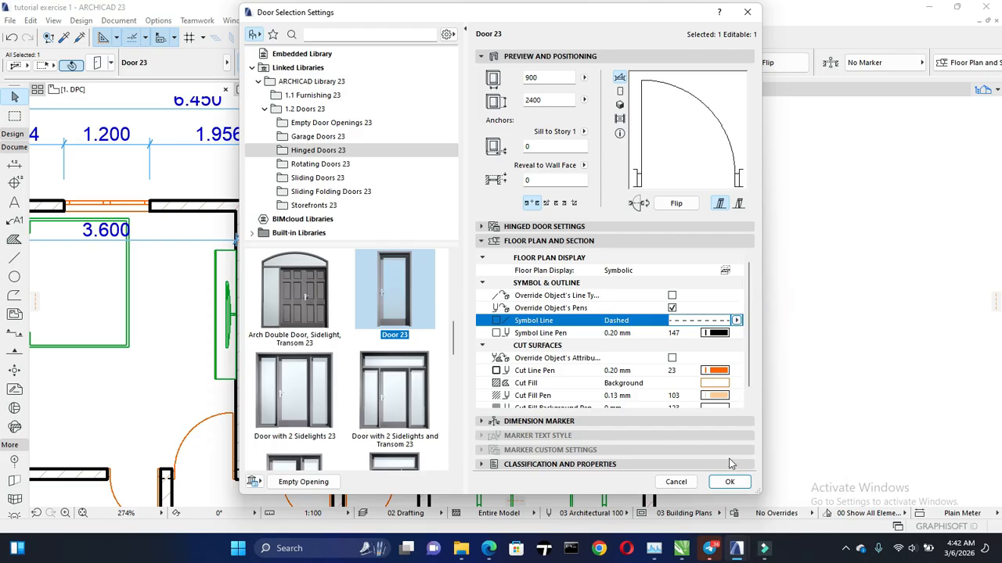
click(730, 481)
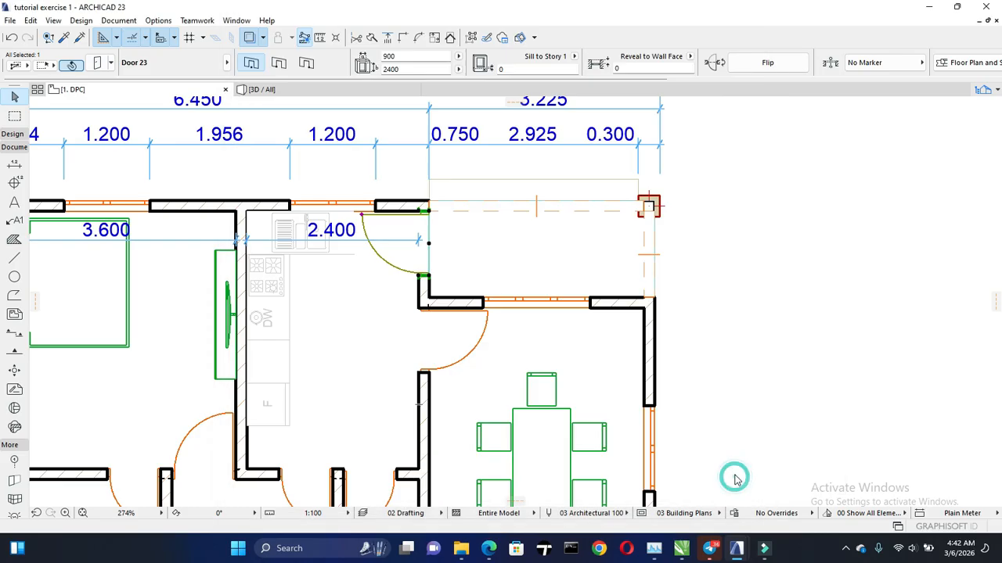
click(781, 385)
Enable the line type override along with the pen override for the kitchen-porch door's symbol and apply the settings
scroll(423, 267, up, 5)
scroll(412, 260, up, 4)
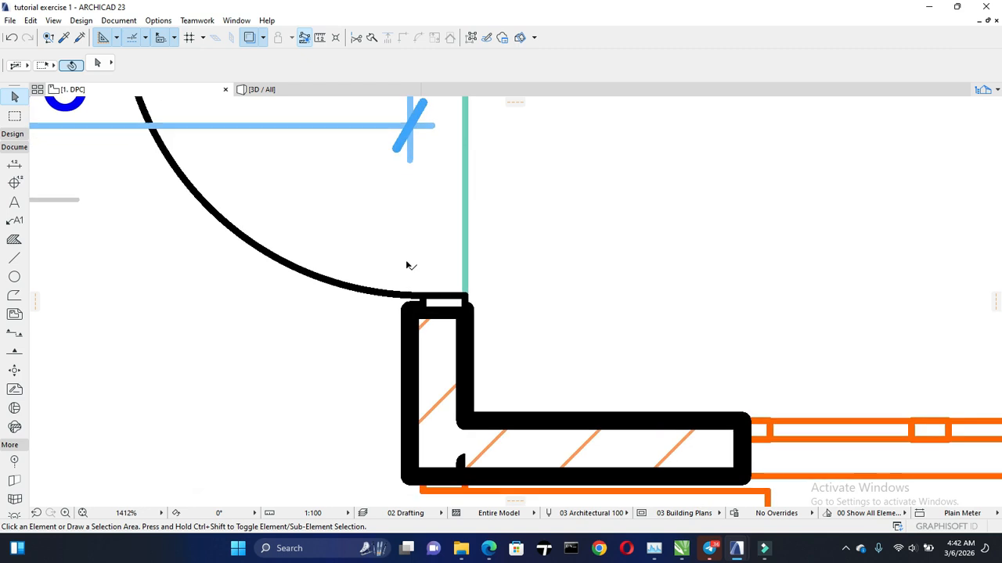
click(441, 353)
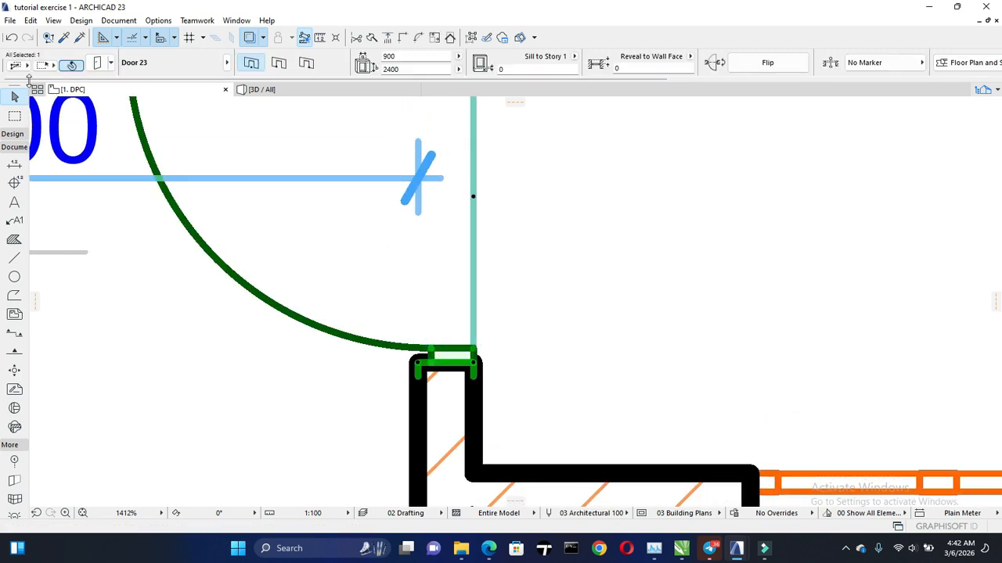
click(91, 64)
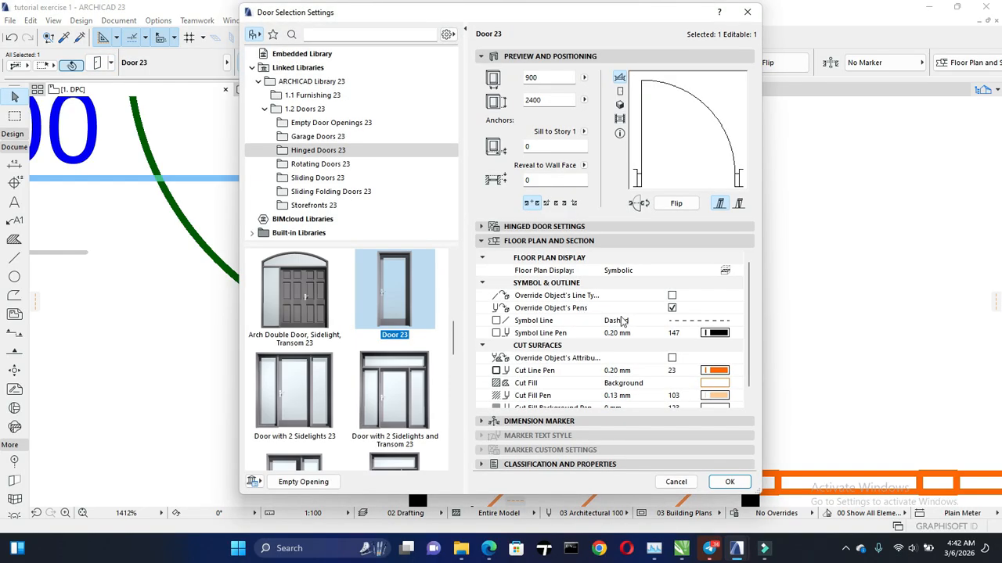
click(672, 296)
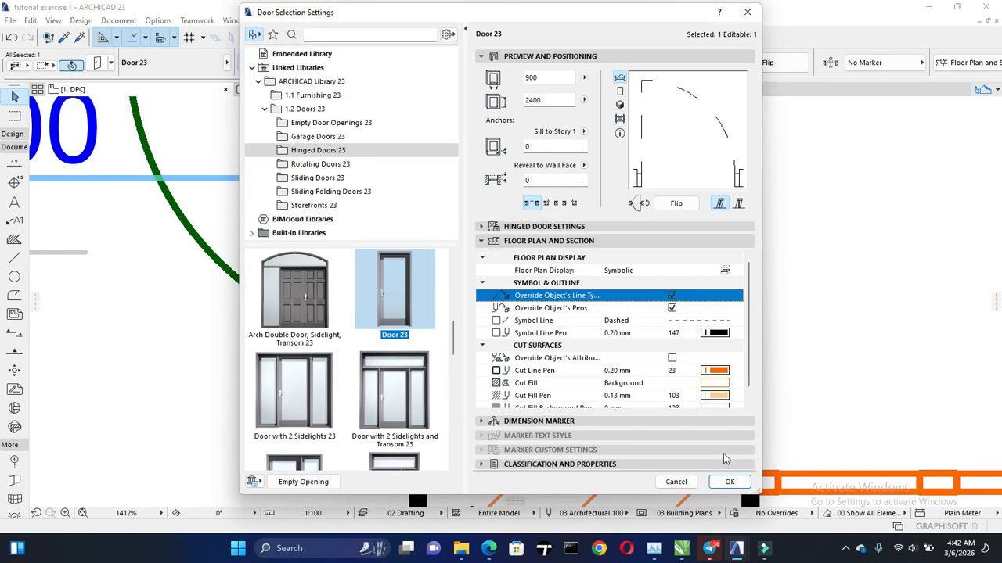
click(672, 308)
click(672, 308)
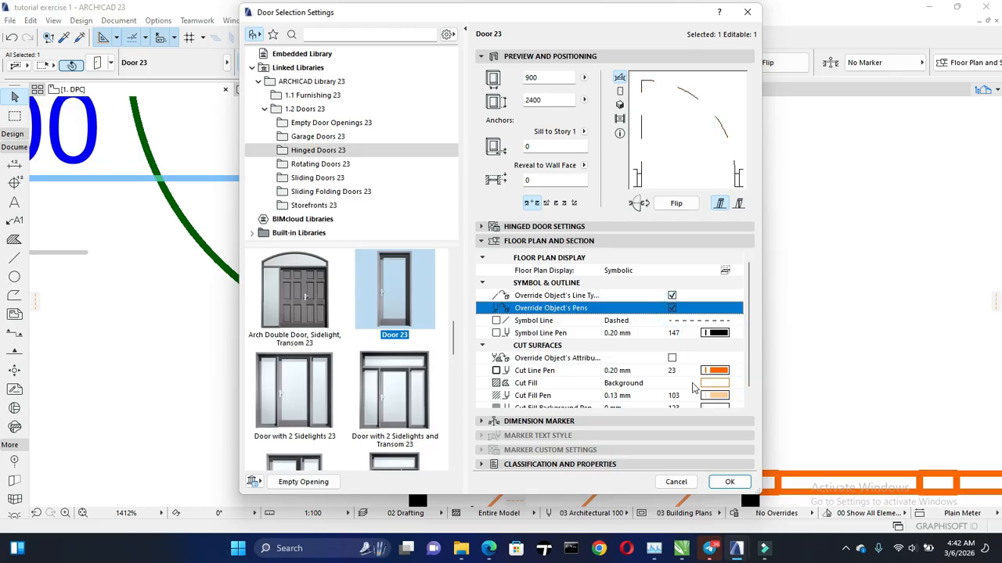
click(720, 482)
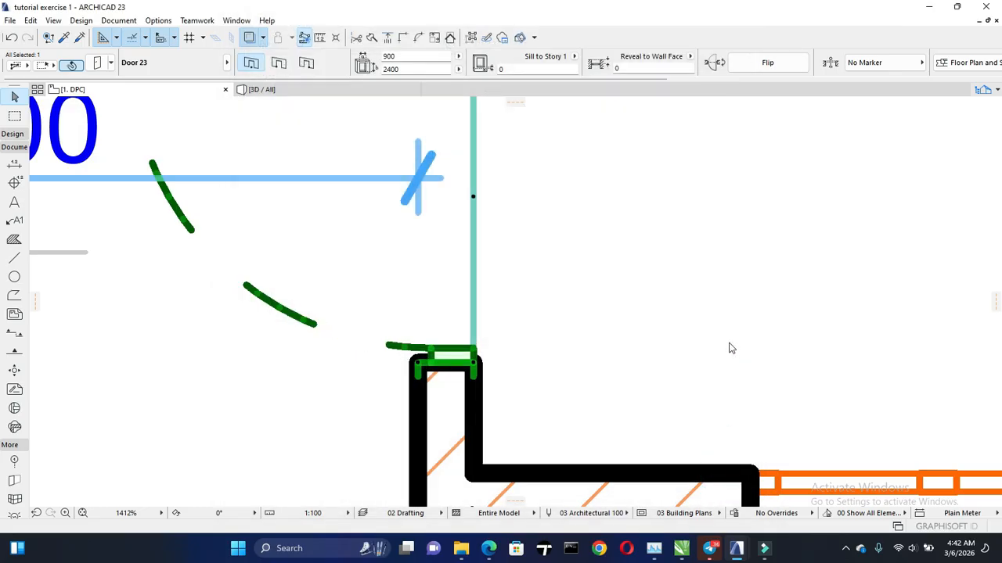
Turn off the line type override for the kitchen-porch door's symbol, apply the settings and deselect the door
scroll(656, 344, down, 2)
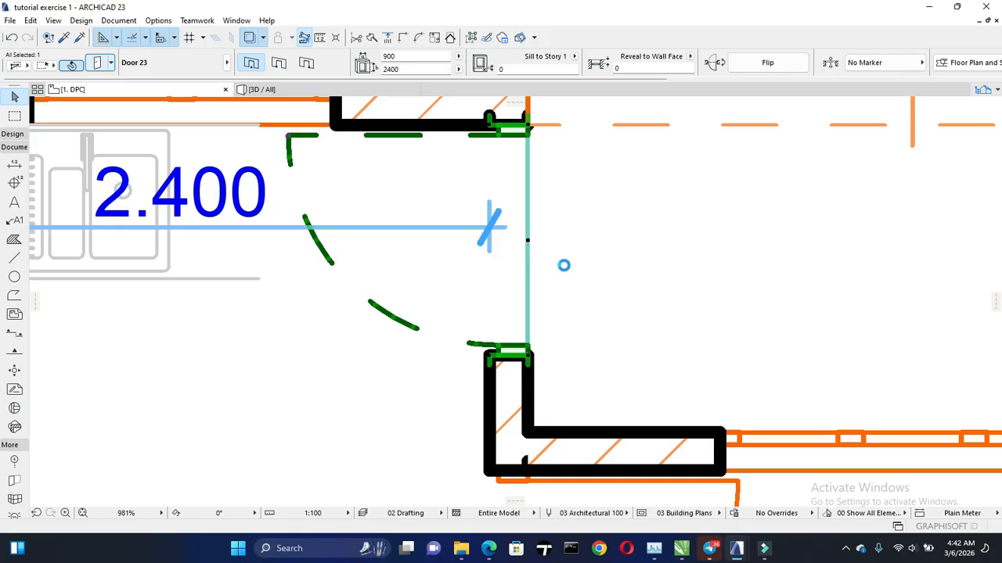
double_click(298, 239)
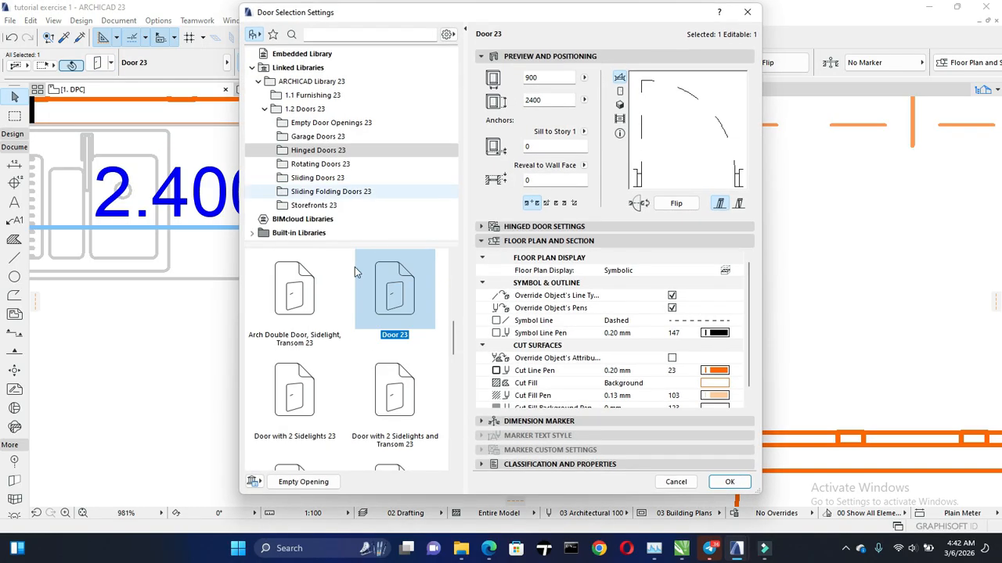
click(671, 296)
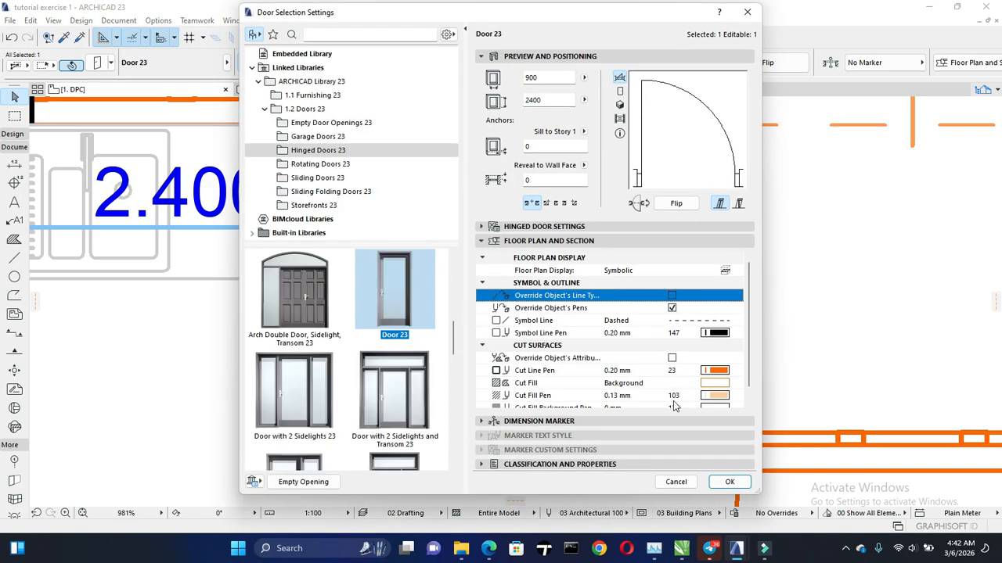
click(727, 481)
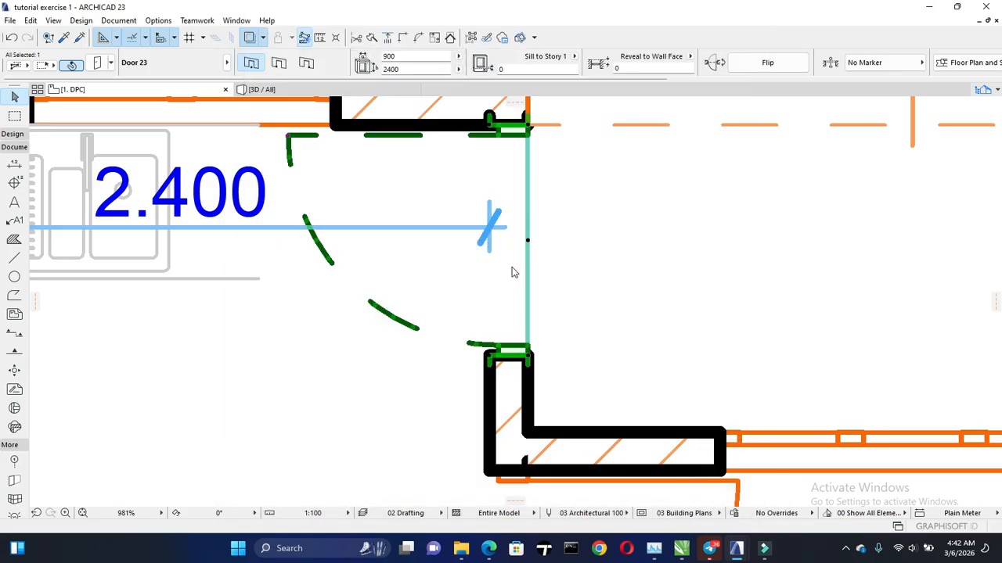
scroll(520, 274, down, 5)
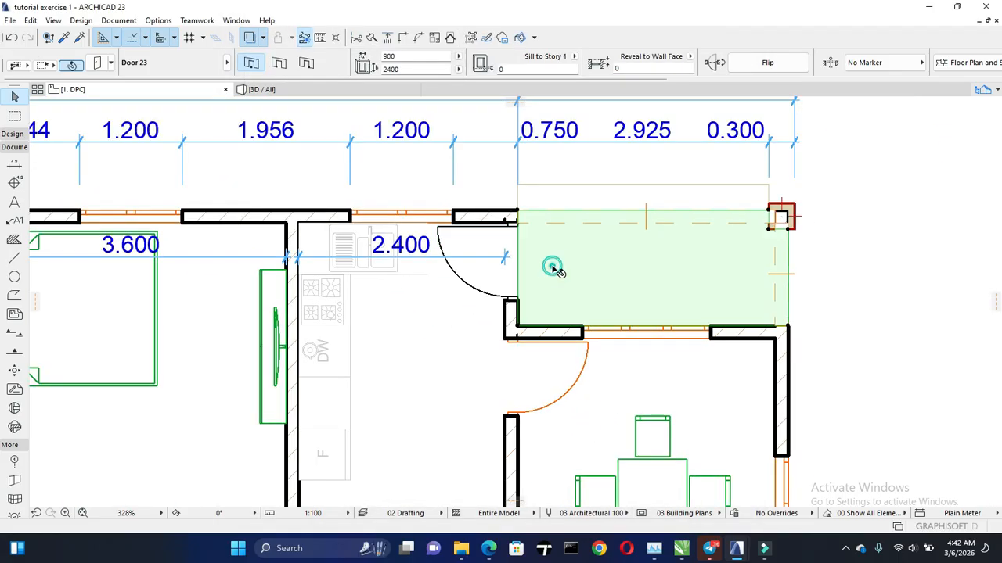
click(739, 284)
click(861, 235)
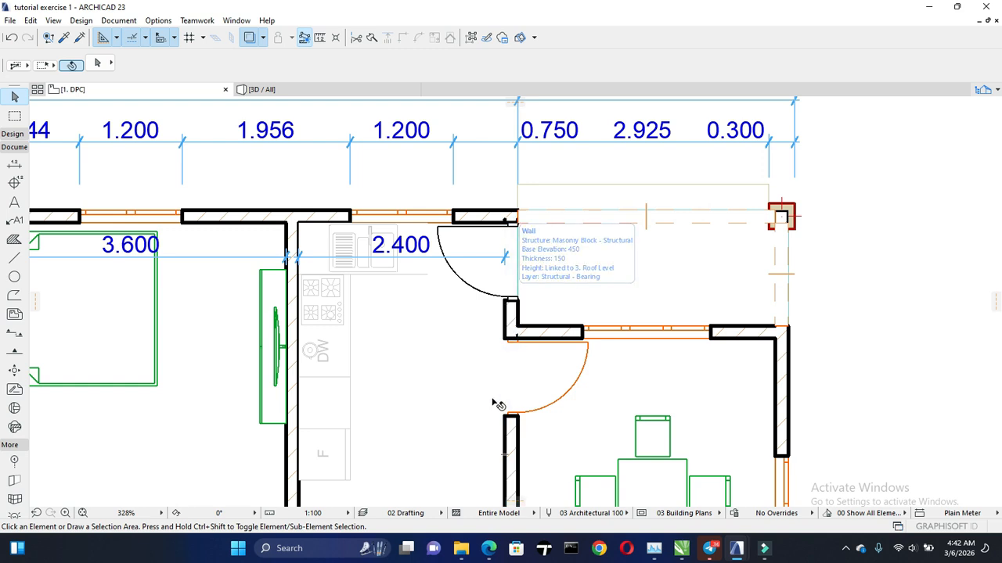
scroll(540, 251, down, 1)
scroll(540, 251, down, 3)
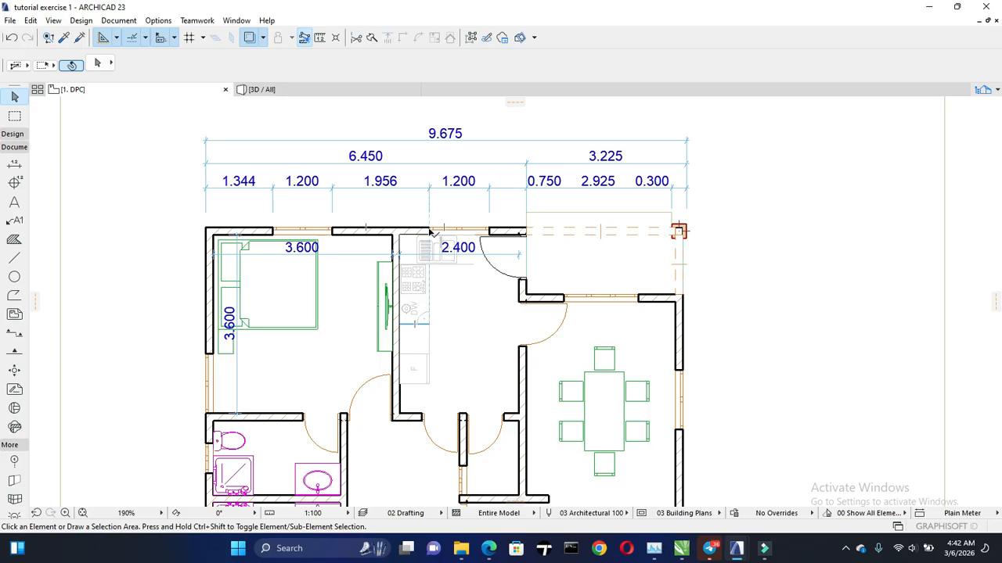
click(430, 232)
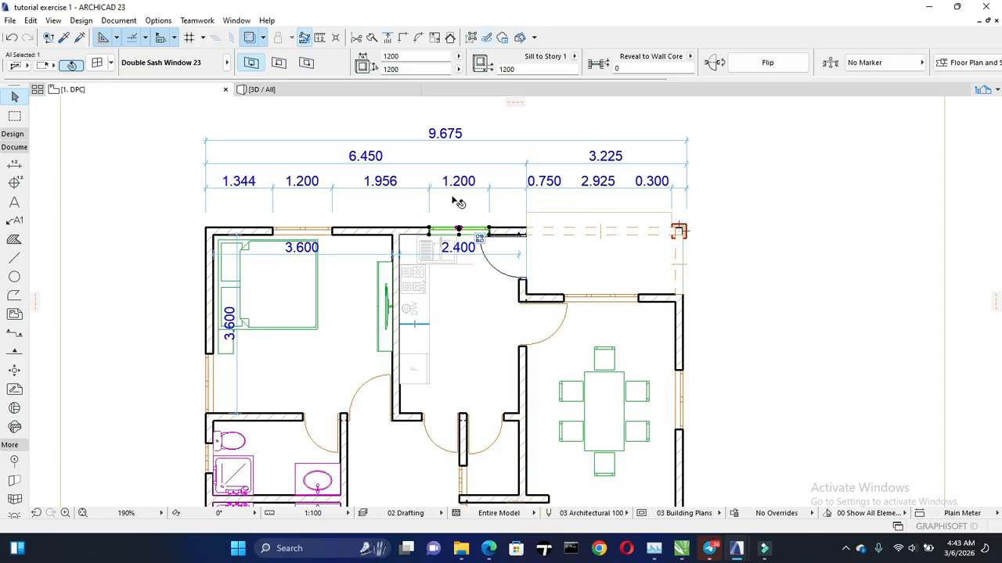
scroll(458, 201, down, 5)
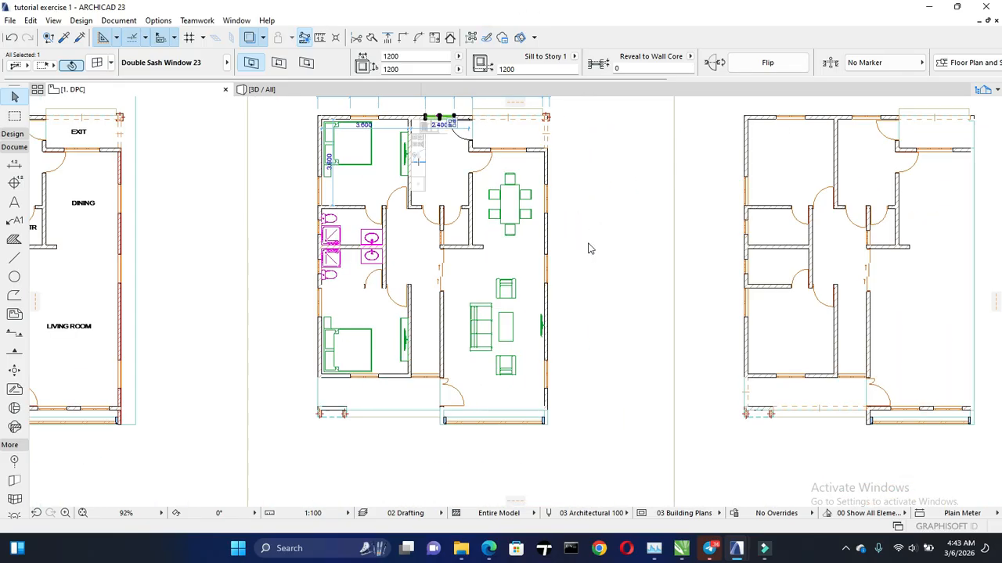
click(585, 208)
click(629, 290)
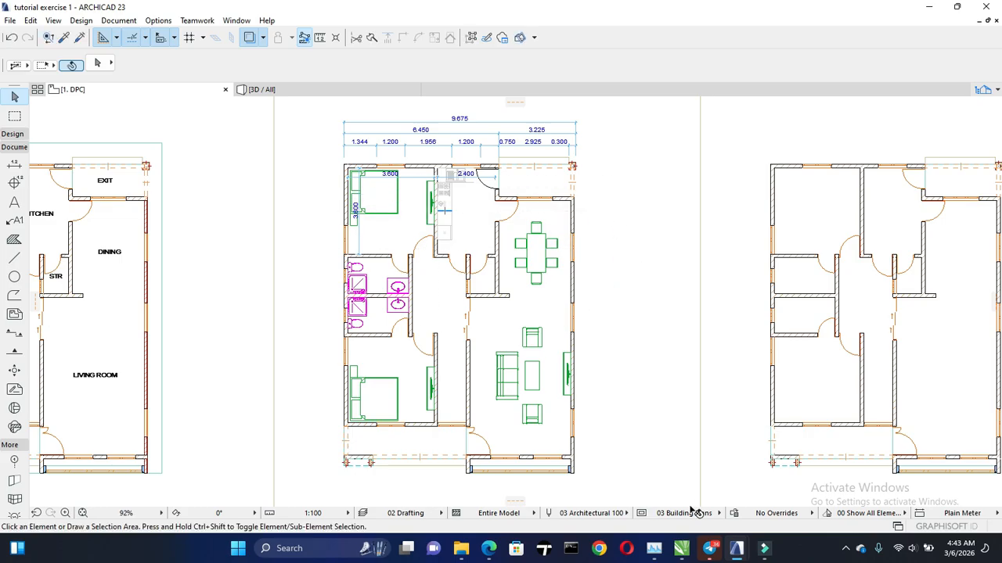
Switch to the mirrored design project 1new and examine the section lines and markers on its floor plan
click(738, 547)
click(825, 490)
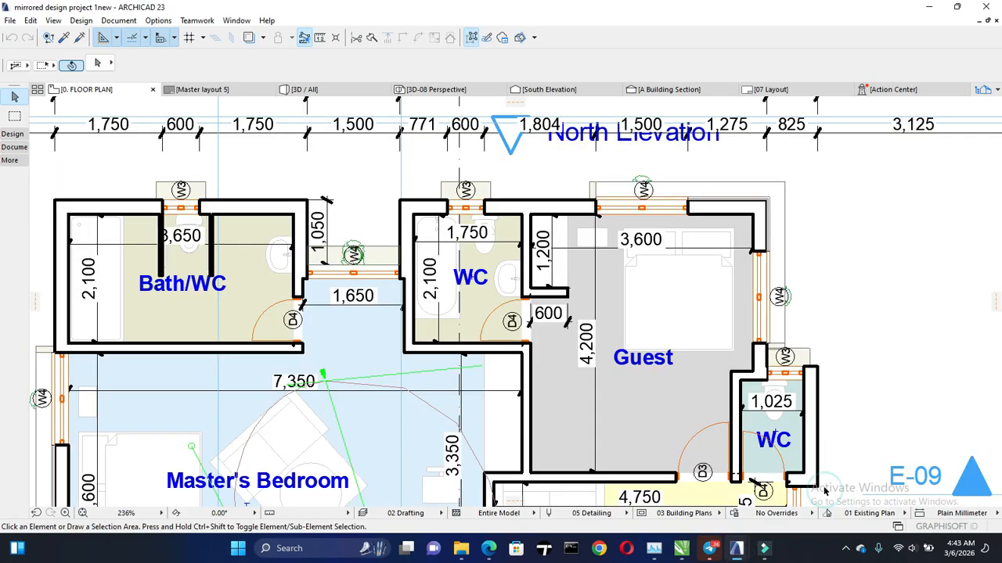
scroll(407, 270, down, 3)
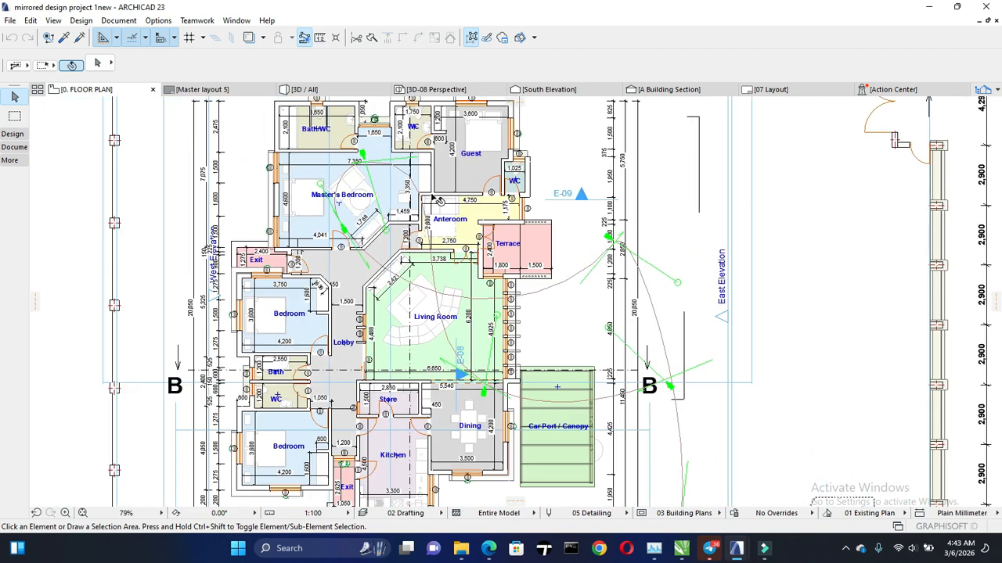
scroll(456, 298, down, 1)
scroll(435, 321, down, 1)
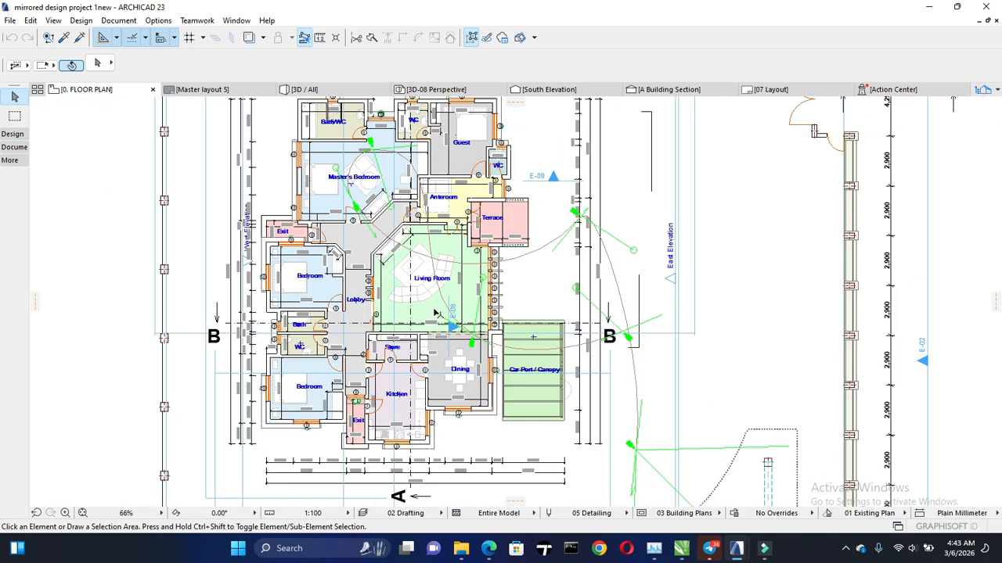
scroll(461, 463, down, 2)
scroll(462, 463, down, 1)
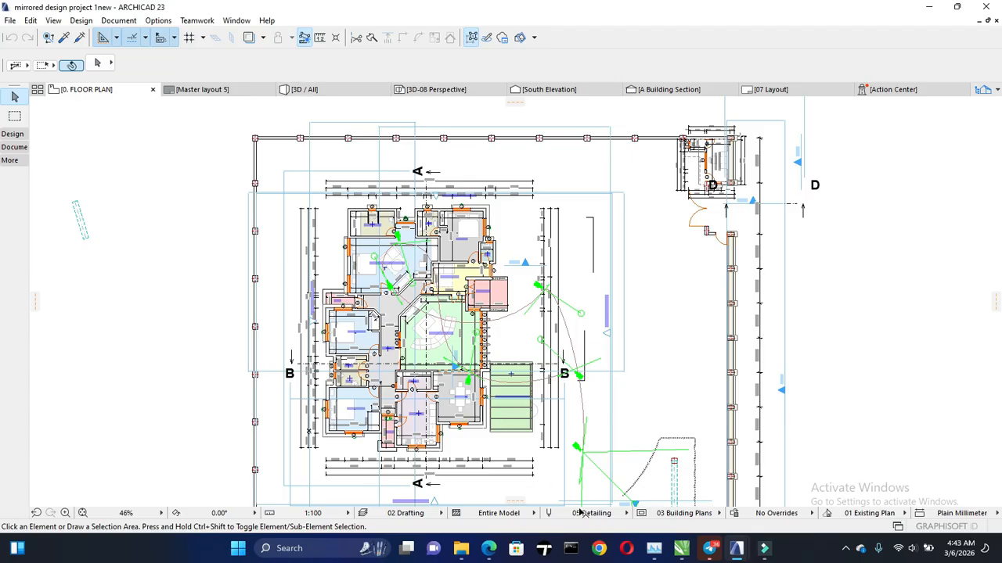
Return to tutorial exercise 1 and draw a horizontal section line across the whole furnished plan through the lower bathroom, facing the kitchen side
mouse_move(738, 551)
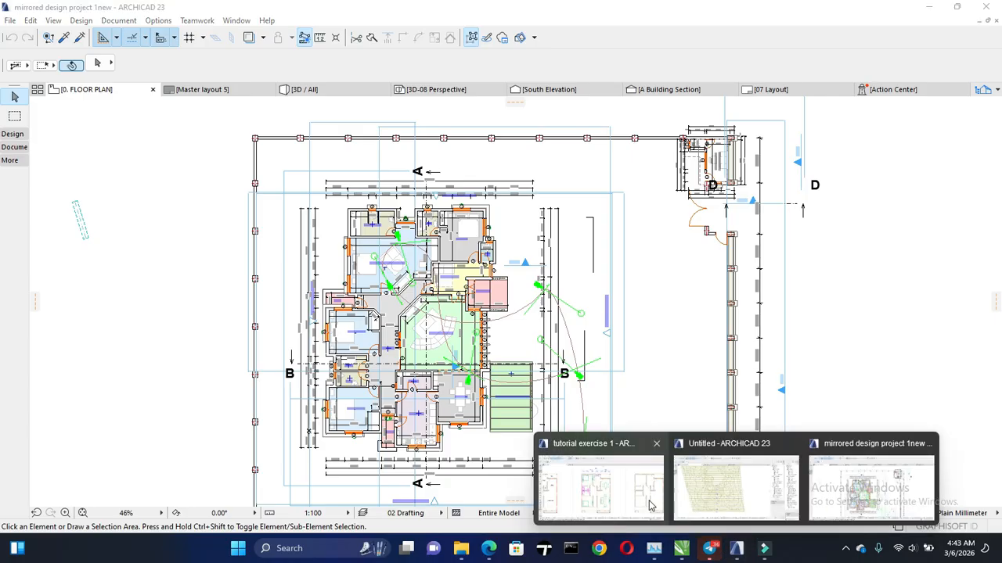
click(598, 481)
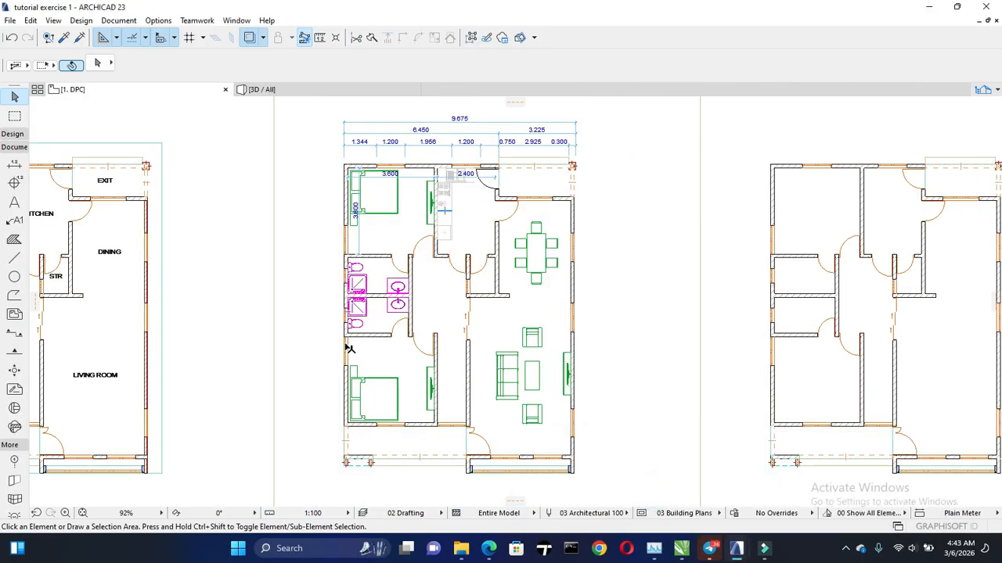
click(13, 148)
click(13, 149)
click(22, 333)
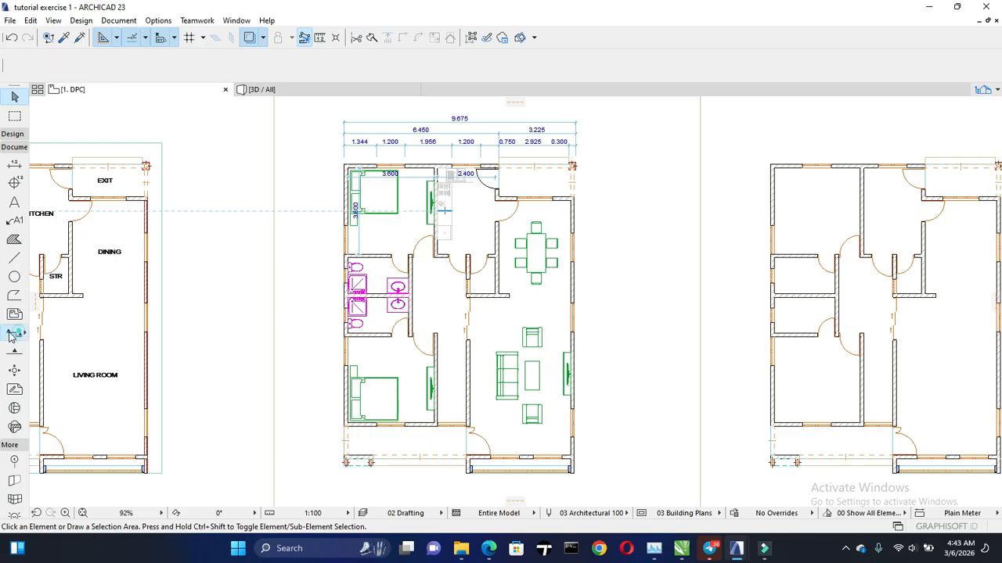
click(304, 314)
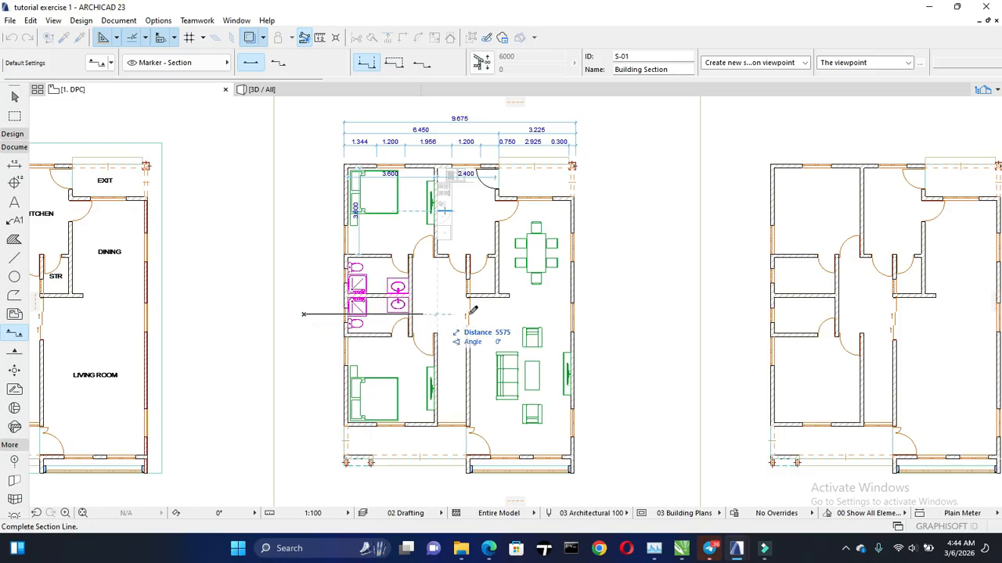
click(615, 314)
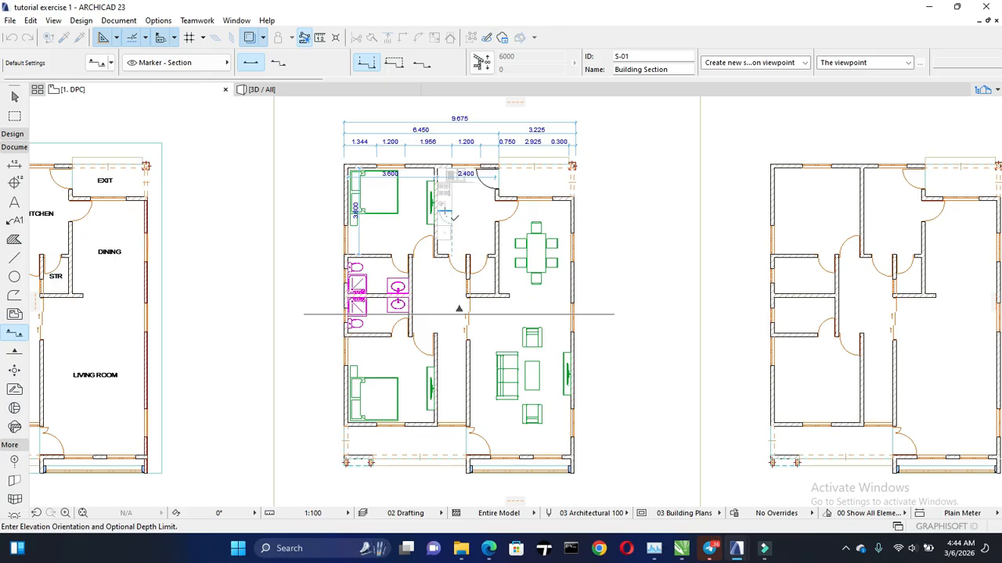
click(461, 217)
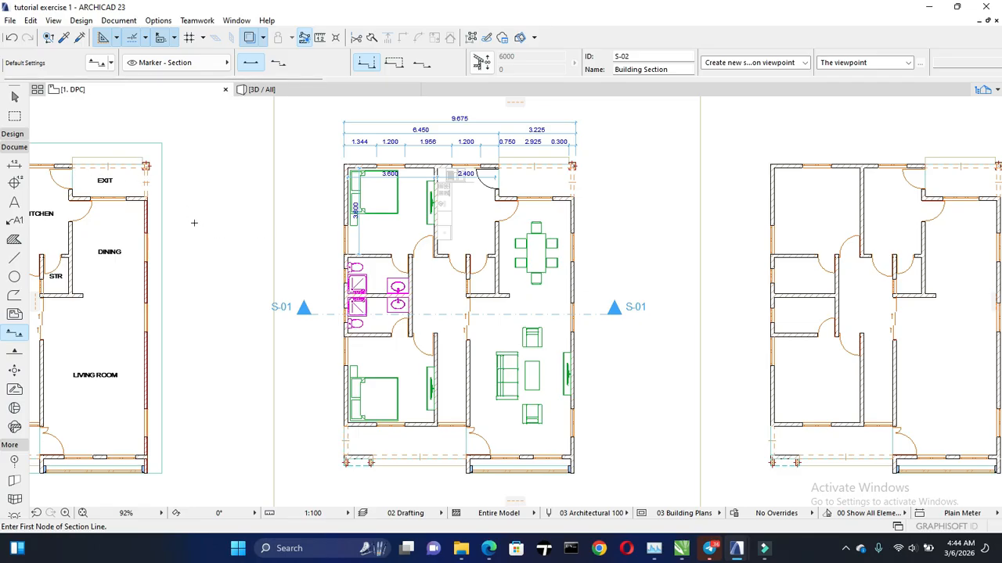
key(Escape)
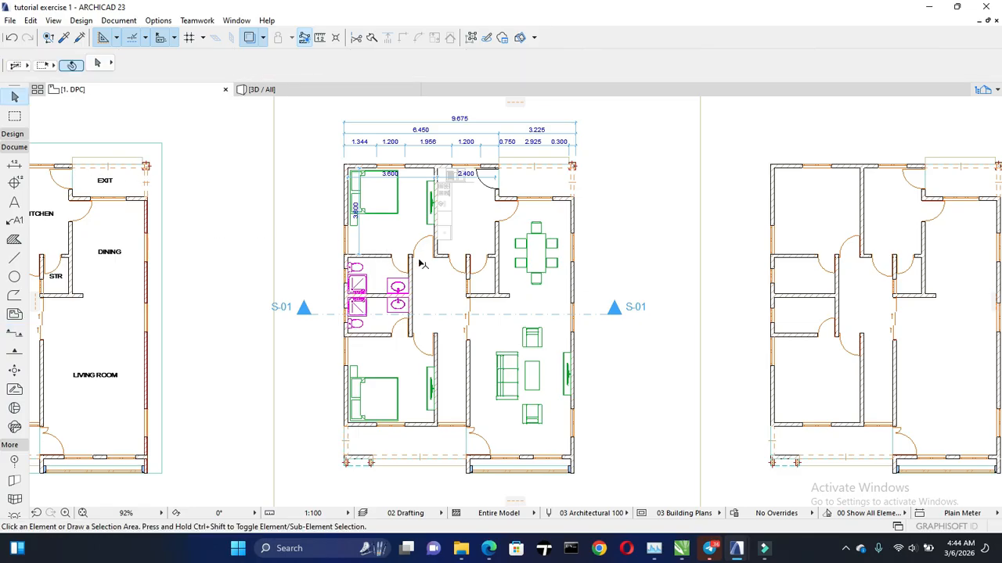
click(596, 312)
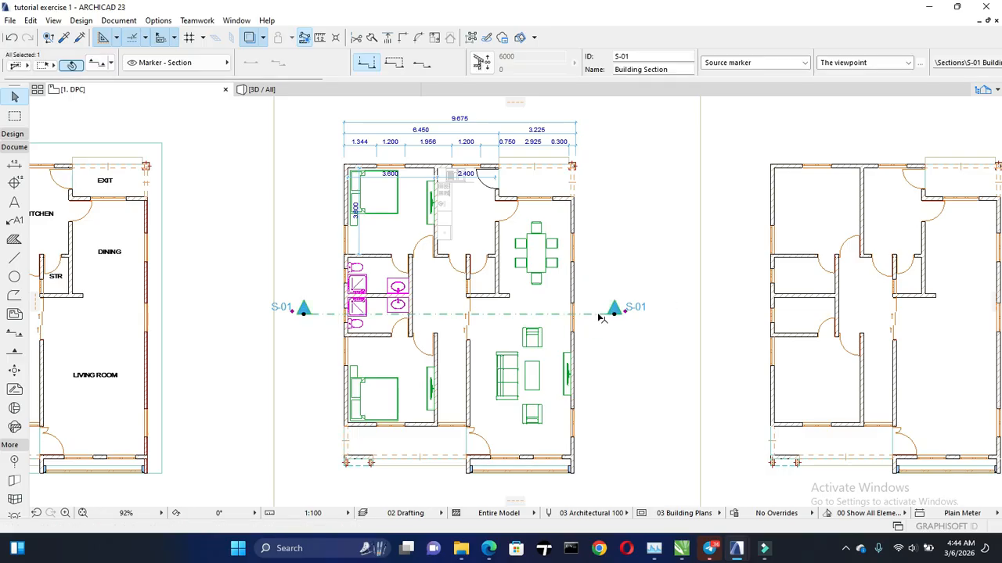
right_click(600, 318)
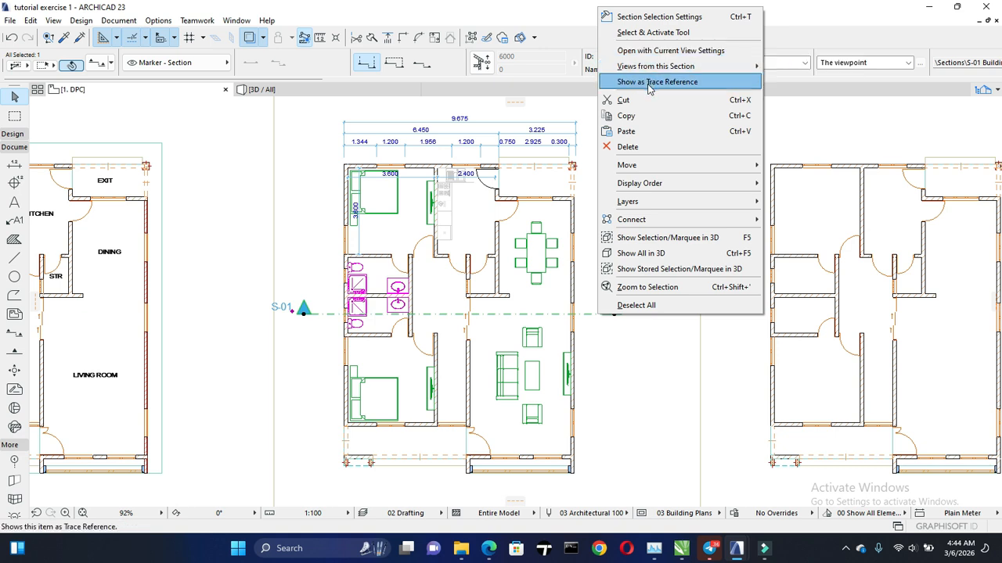
mouse_move(666, 71)
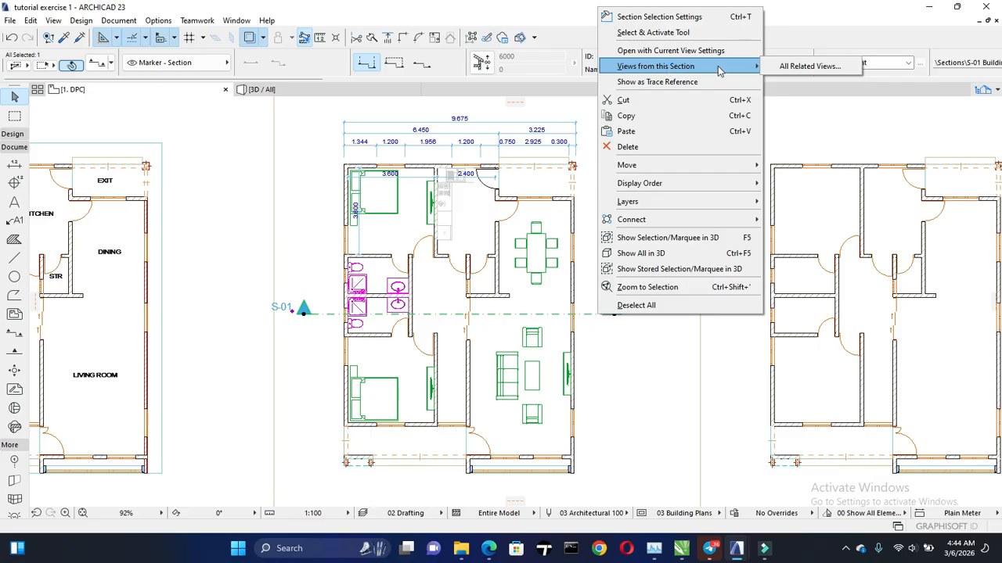
mouse_move(754, 67)
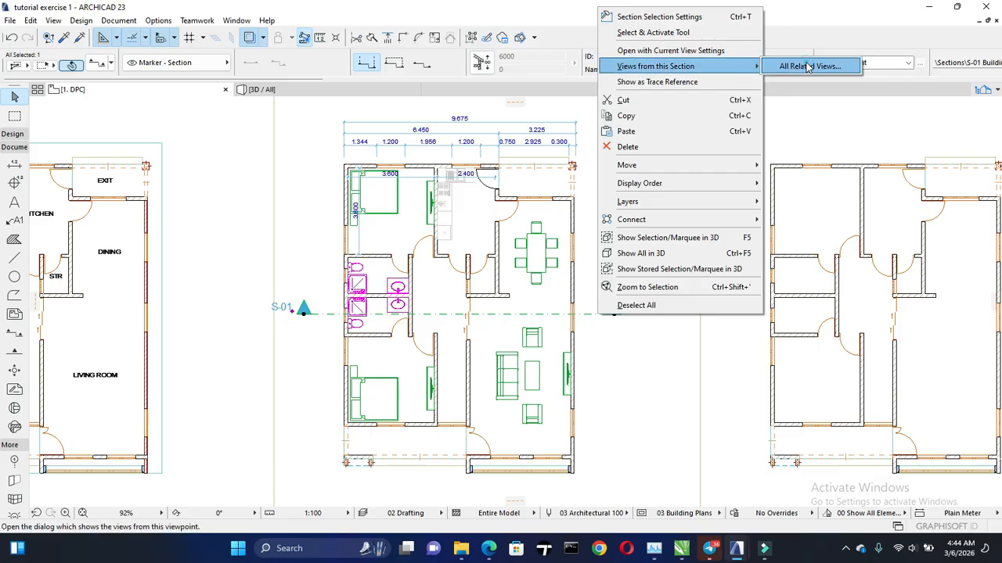
click(813, 67)
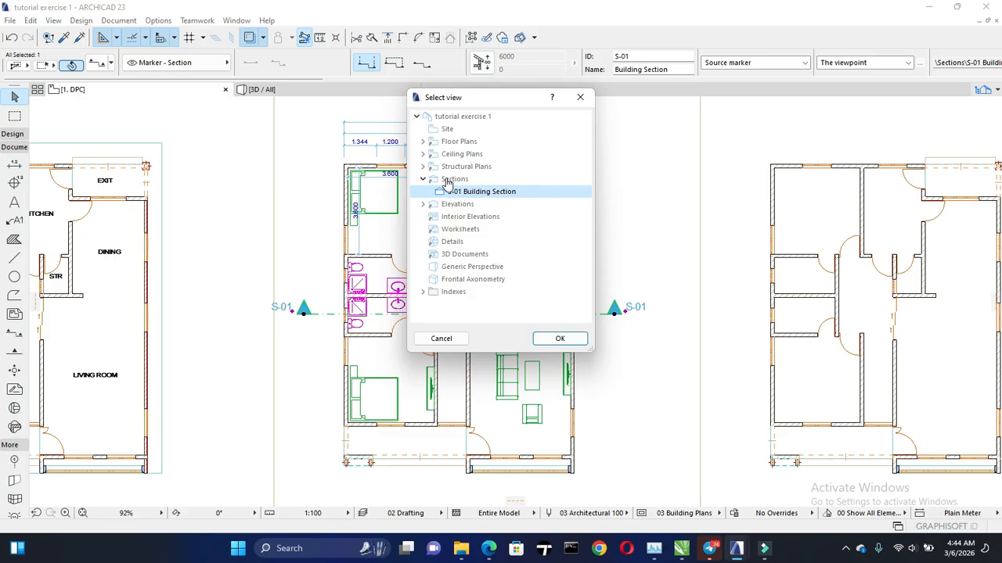
click(580, 97)
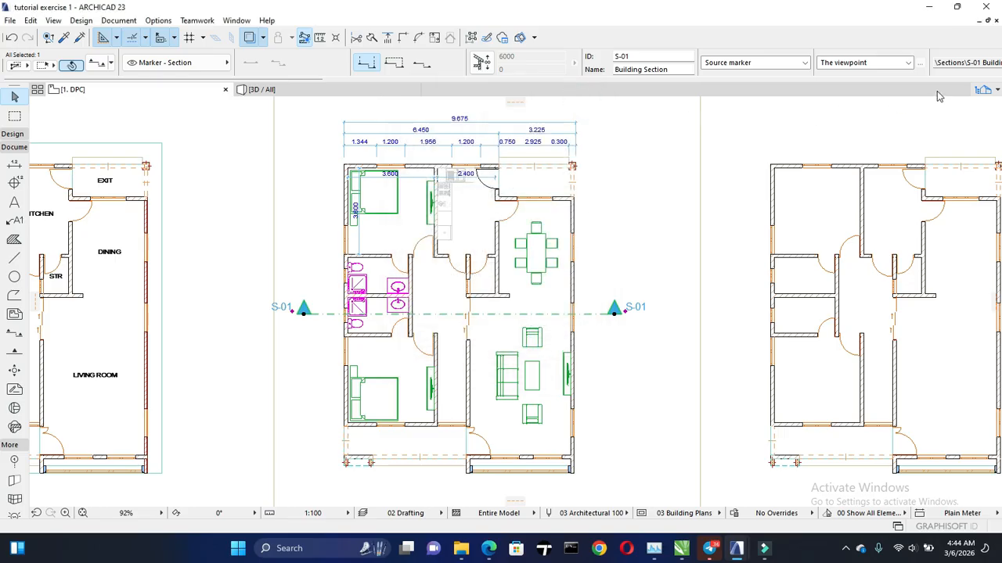
Open the S-01 Building Section viewpoint from the project map
click(983, 89)
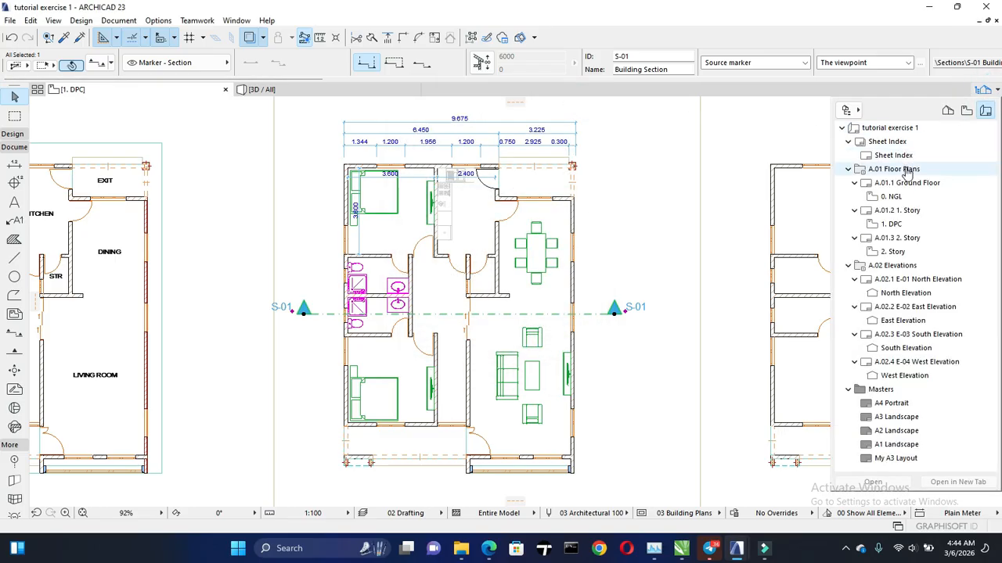
click(947, 111)
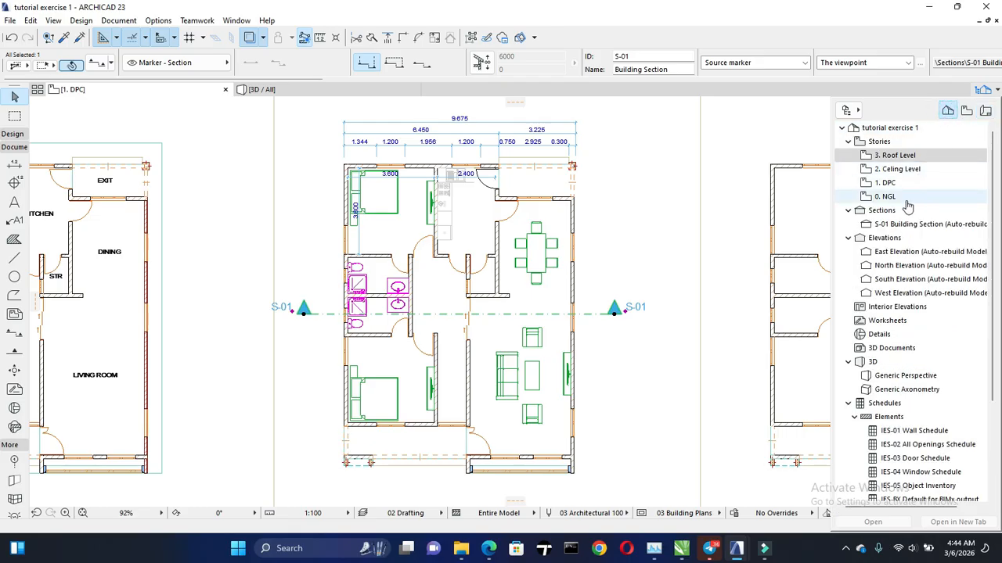
double_click(891, 225)
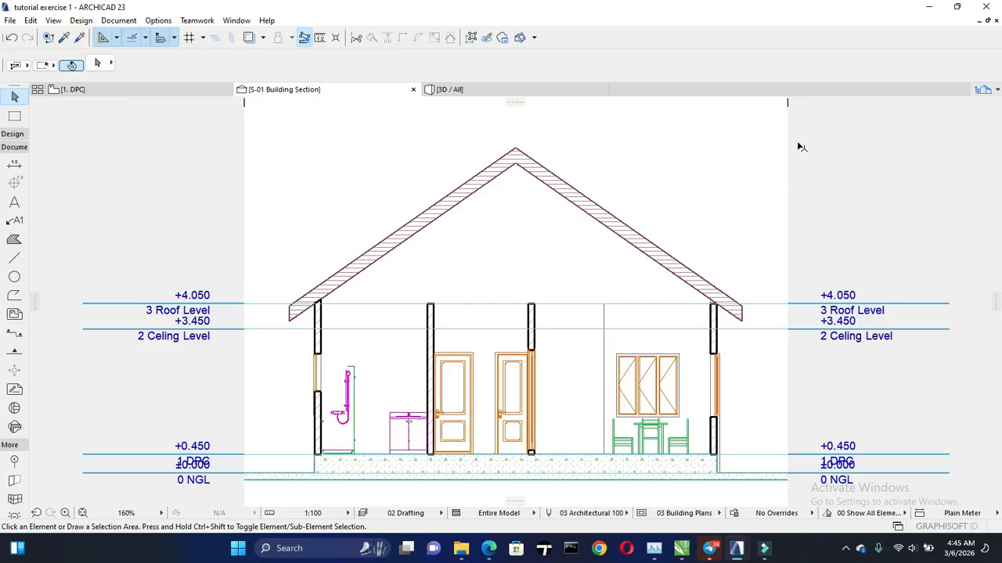
Check the section line on the 1. DPC floor plan against the S-01 Building Section view
click(141, 94)
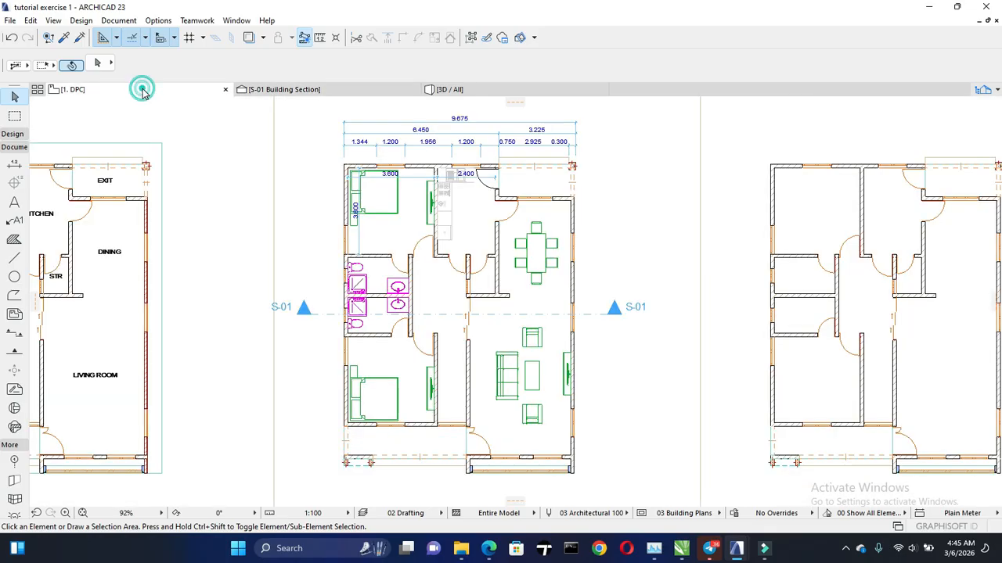
click(404, 315)
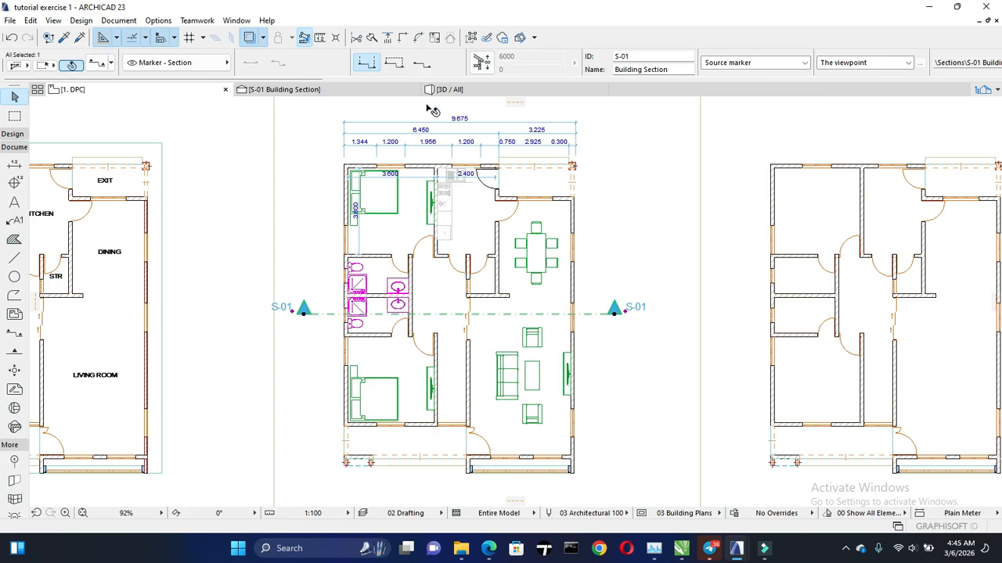
click(391, 96)
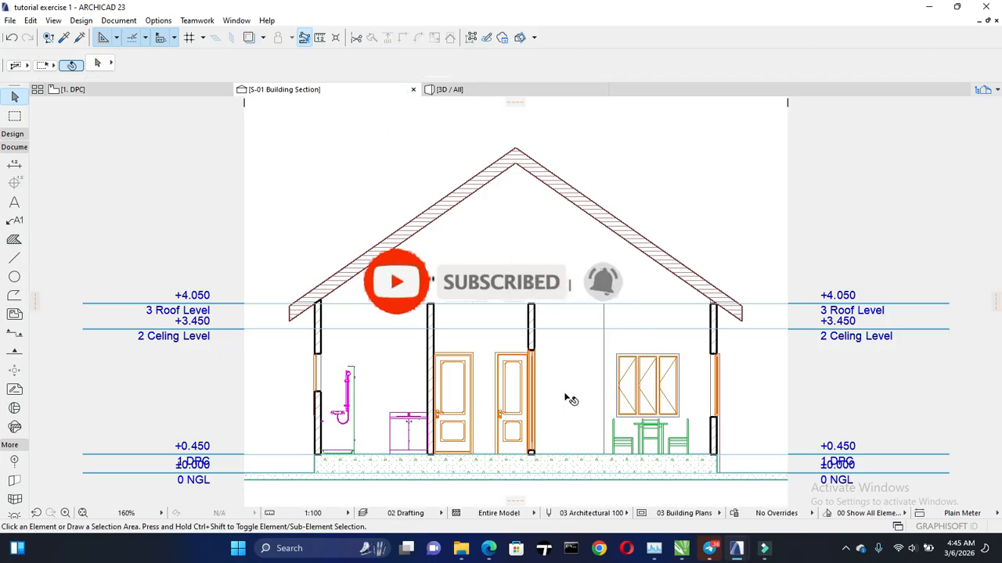
Switch to the mirrored design project 1new and check section lines A and B across its floor plan
mouse_move(734, 554)
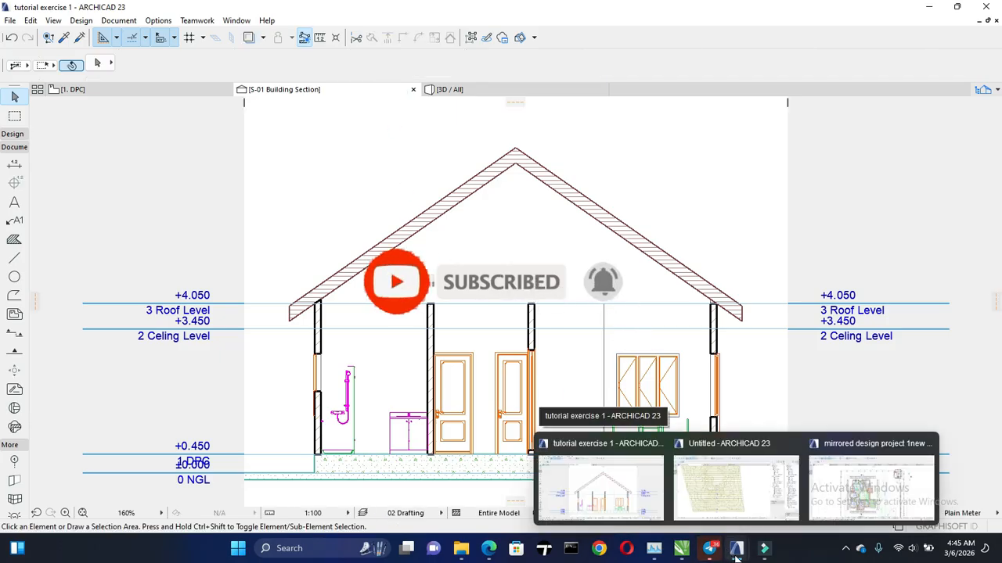
click(832, 499)
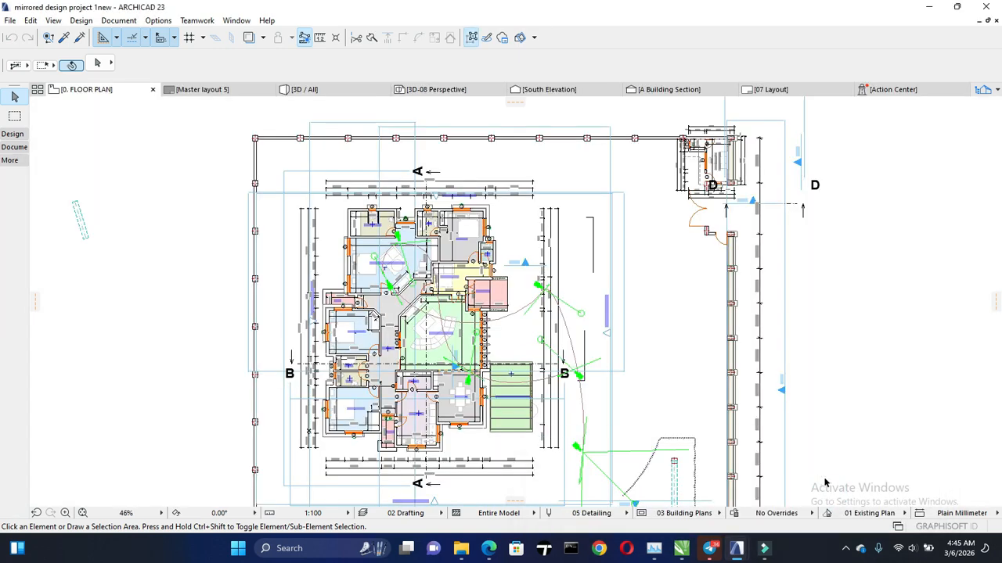
scroll(290, 254, up, 2)
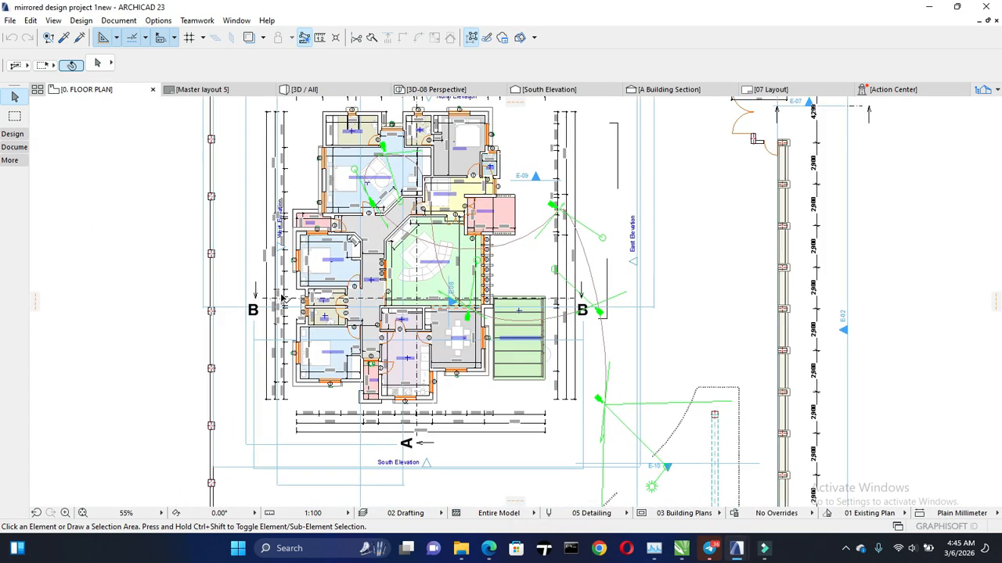
scroll(440, 439, up, 2)
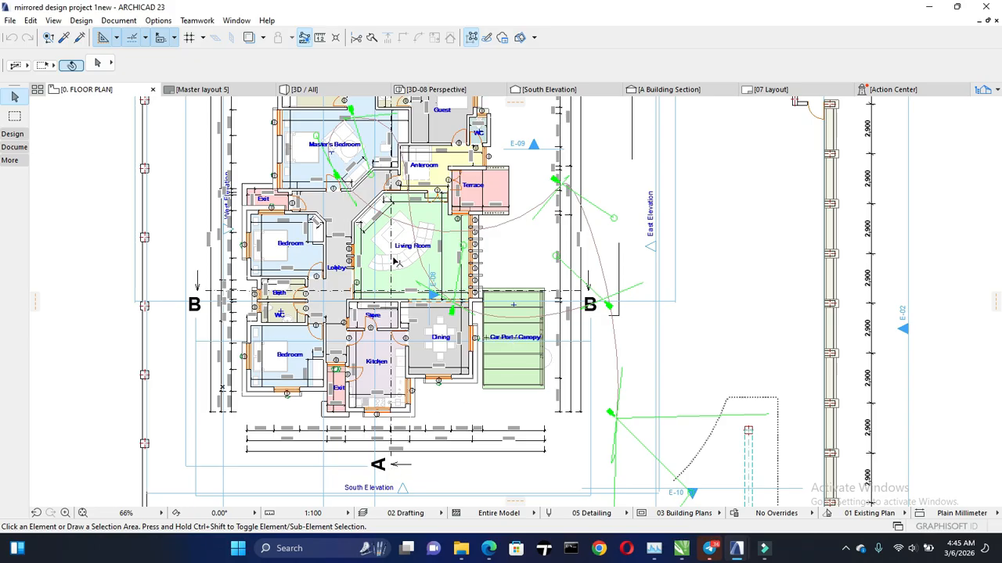
scroll(397, 264, down, 2)
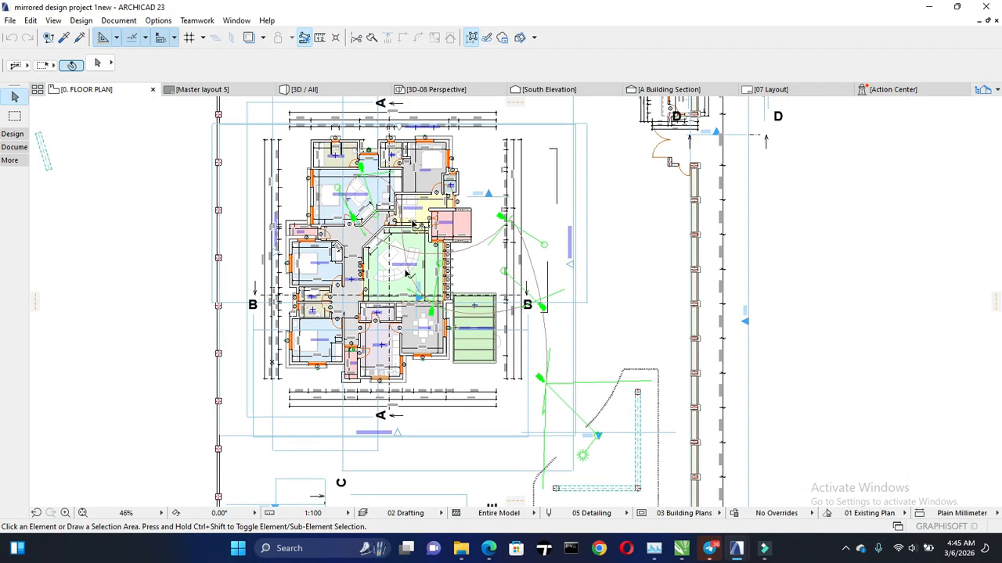
Look up all views related to section line A on the floor plan
click(389, 292)
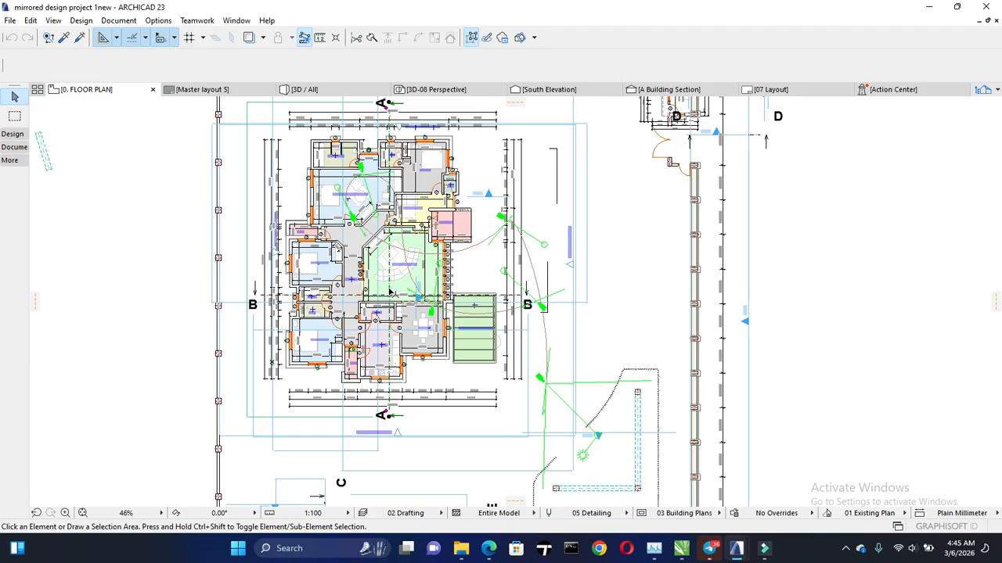
right_click(386, 294)
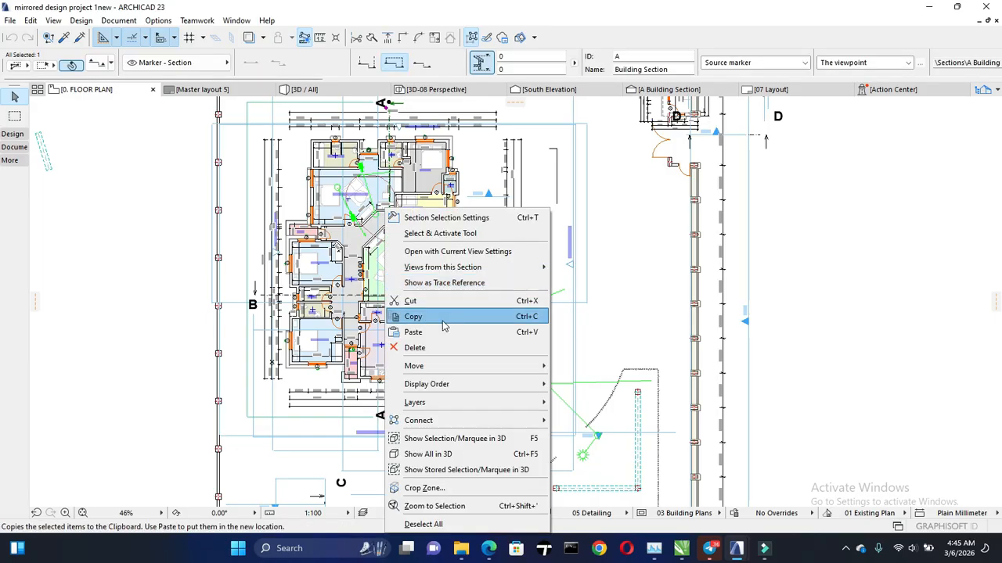
mouse_move(469, 267)
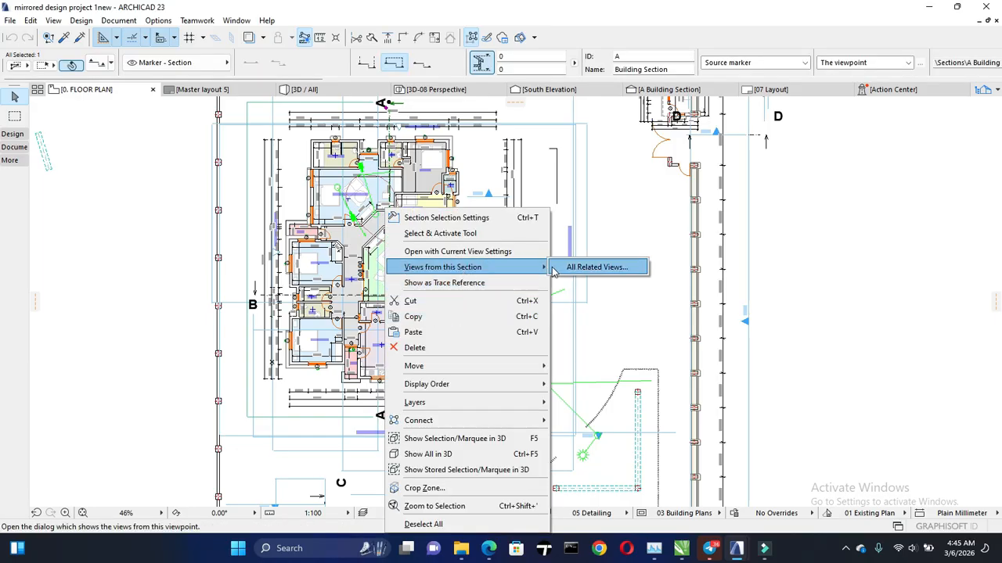
click(594, 268)
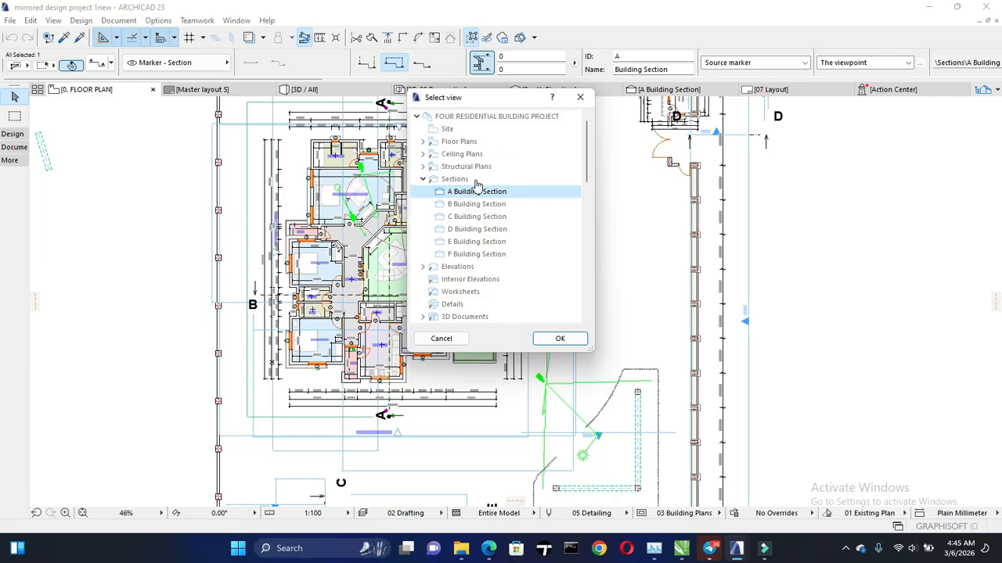
click(580, 97)
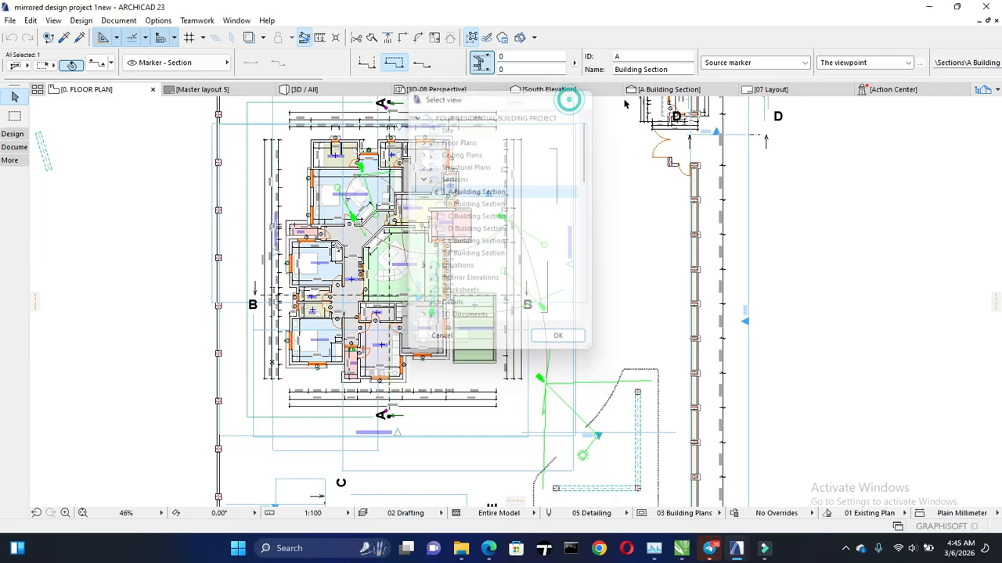
Open the A Building Section viewpoint from the project map
click(984, 89)
click(953, 112)
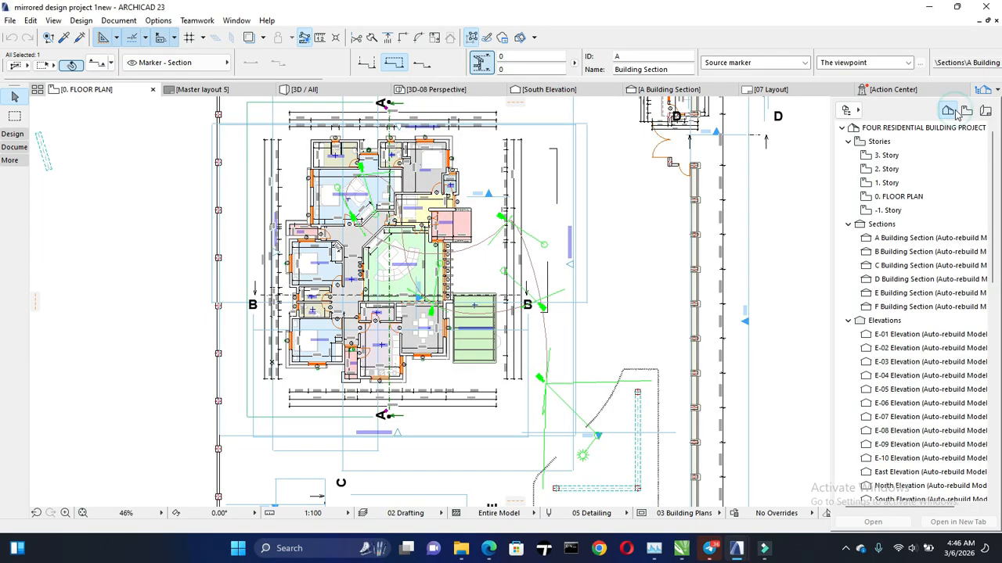
scroll(896, 264, down, 4)
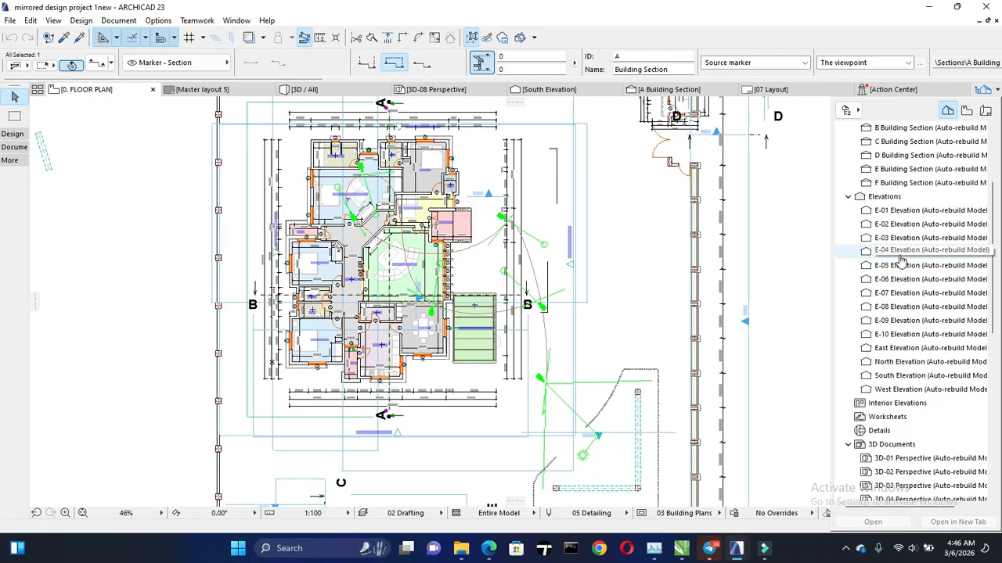
scroll(896, 264, up, 3)
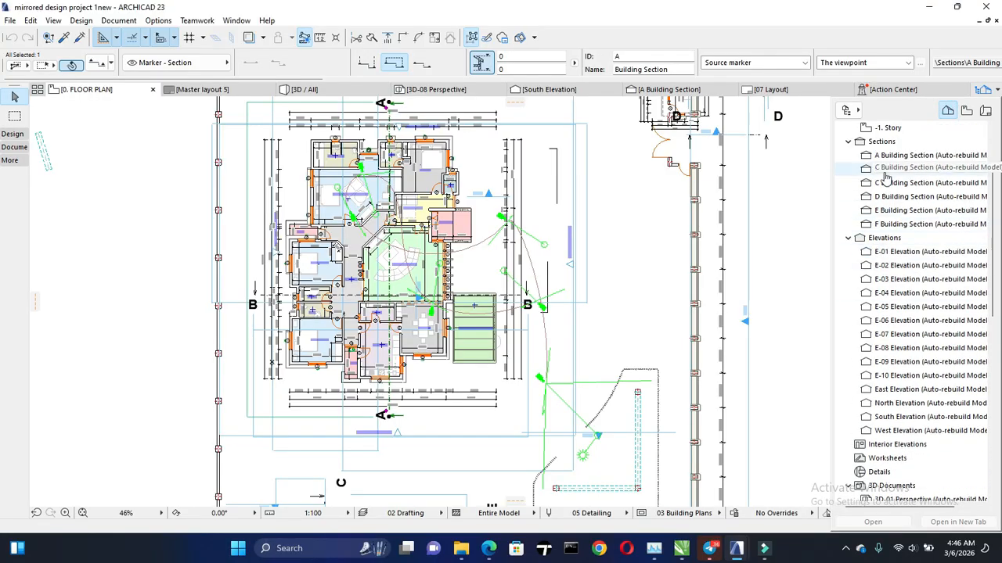
double_click(894, 157)
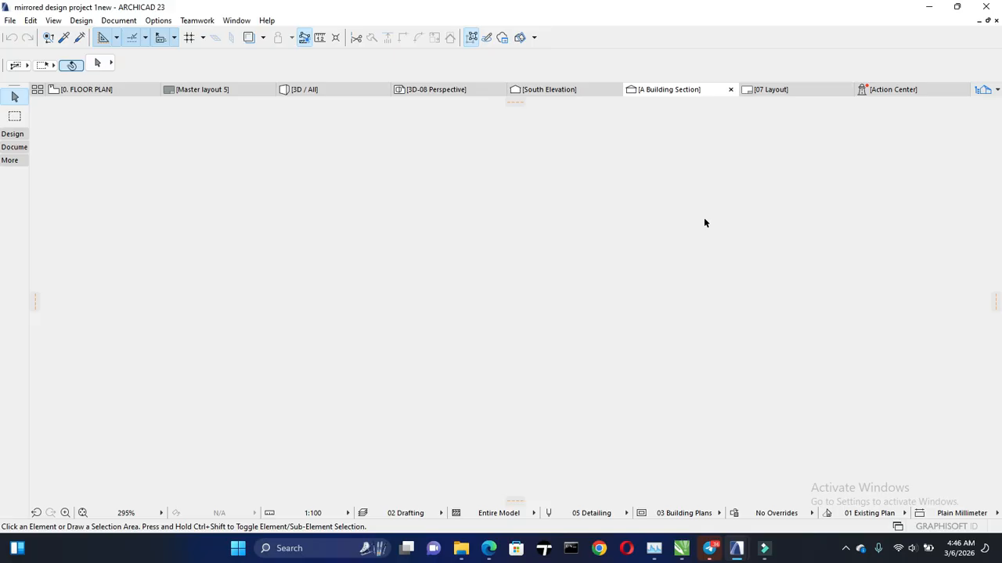
Examine the A Building Section drawing, including its roof trusses, labelled rooms, dimensions, ceiling fills and foundations
scroll(544, 242, down, 2)
scroll(543, 240, up, 4)
scroll(467, 245, down, 10)
scroll(555, 179, down, 1)
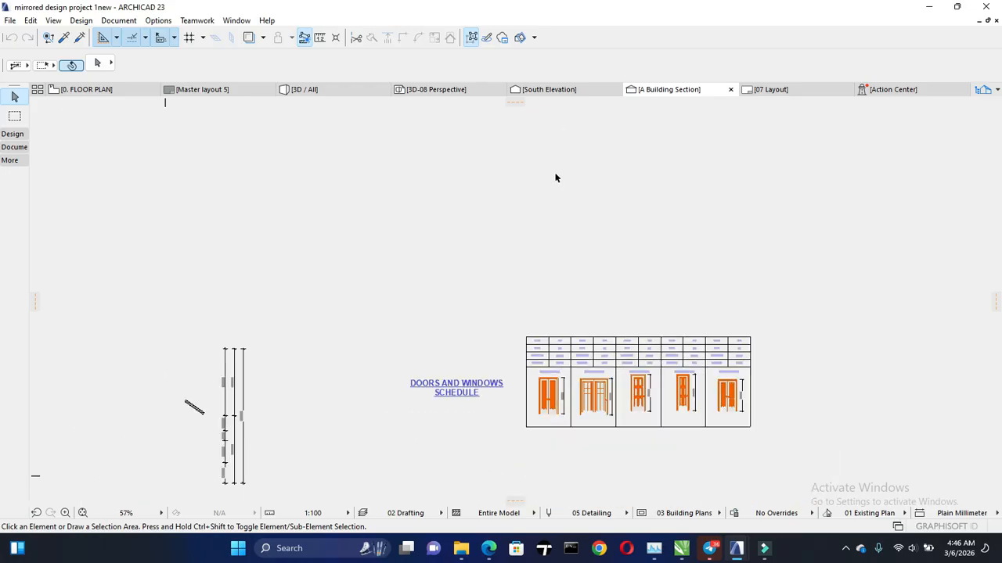
scroll(555, 179, down, 2)
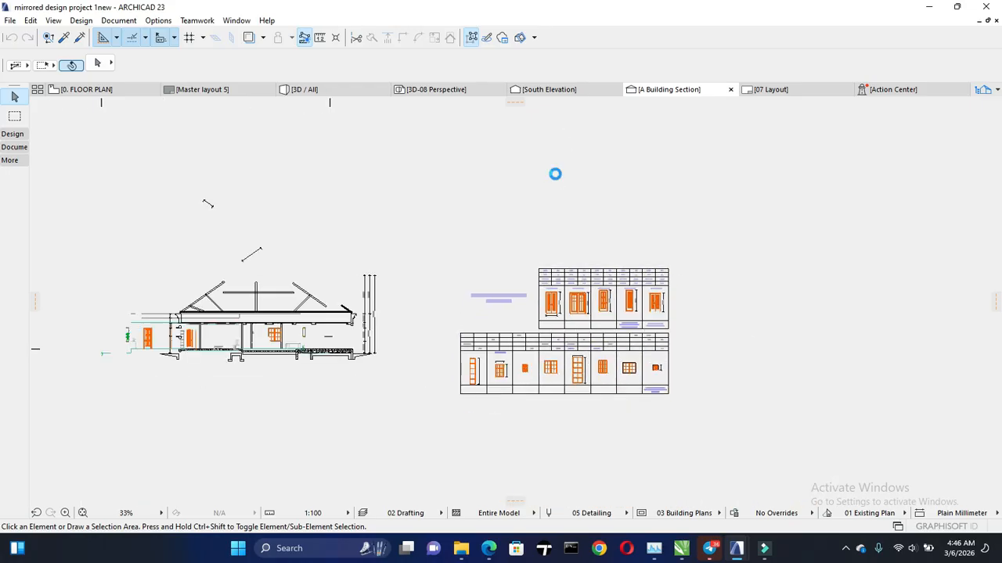
scroll(555, 179, down, 1)
mouse_move(443, 246)
middle_down()
mouse_move(444, 320)
mouse_move(454, 277)
middle_up()
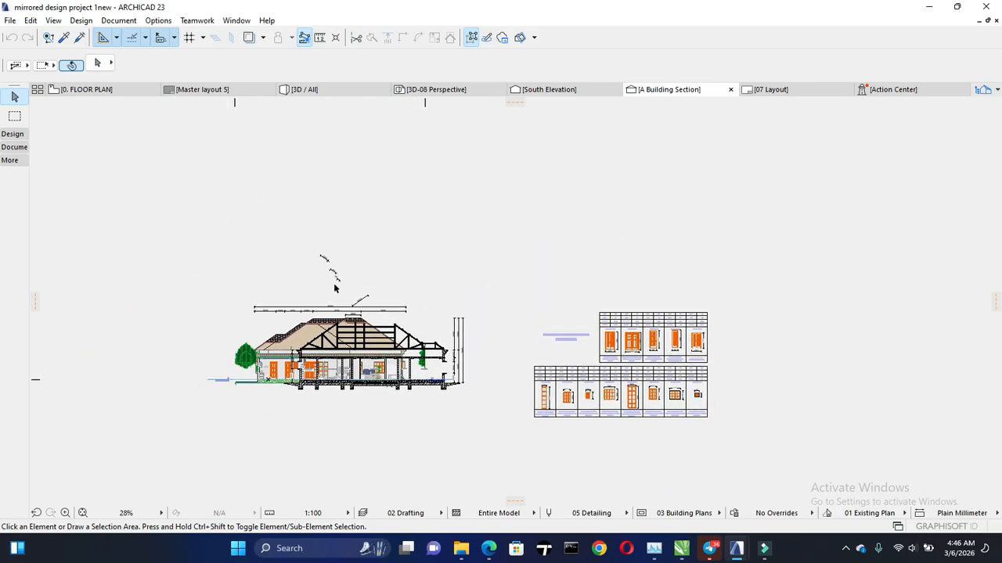
scroll(241, 352, up, 5)
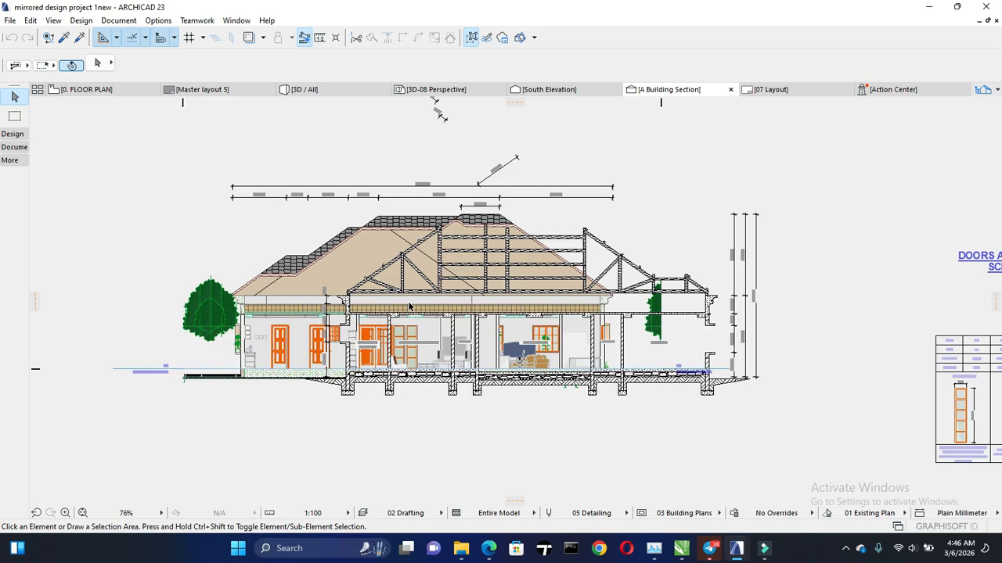
scroll(440, 375, up, 2)
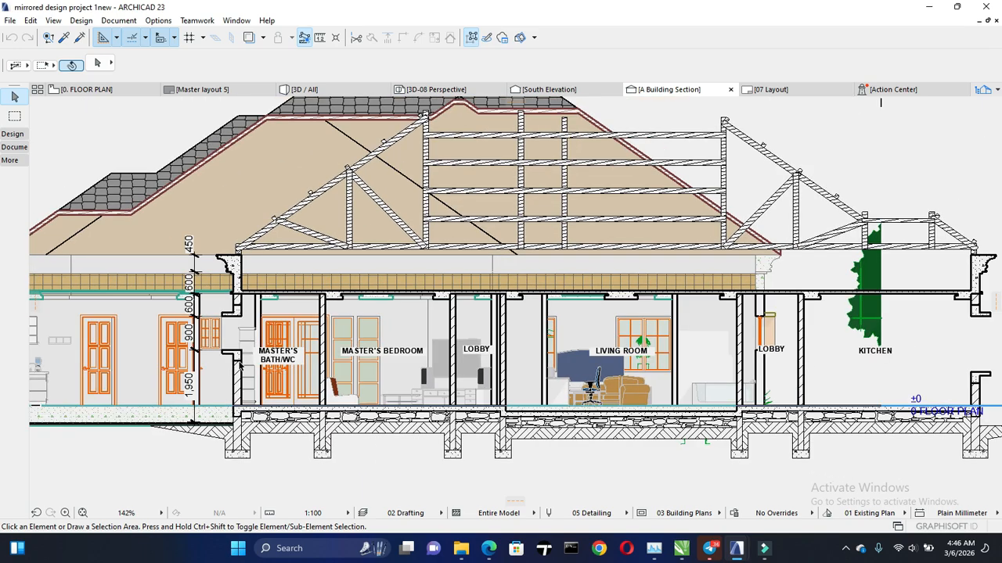
scroll(246, 383, up, 1)
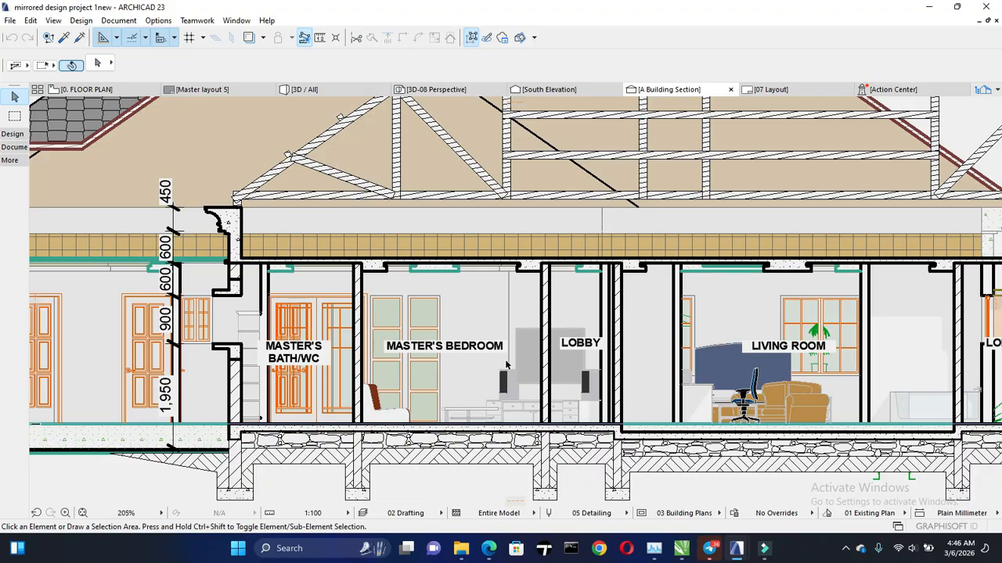
scroll(646, 371, down, 3)
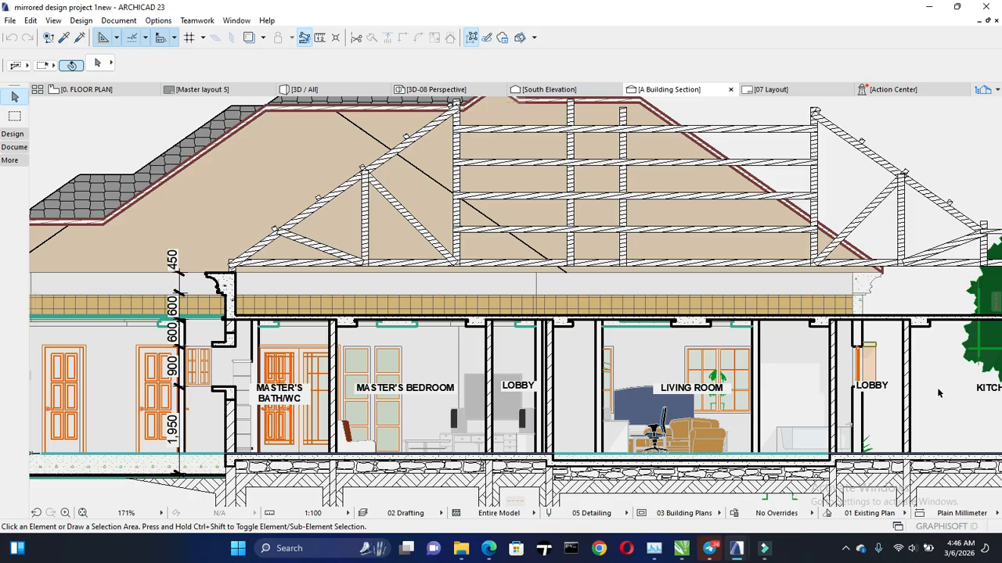
scroll(912, 395, down, 2)
scroll(802, 401, down, 2)
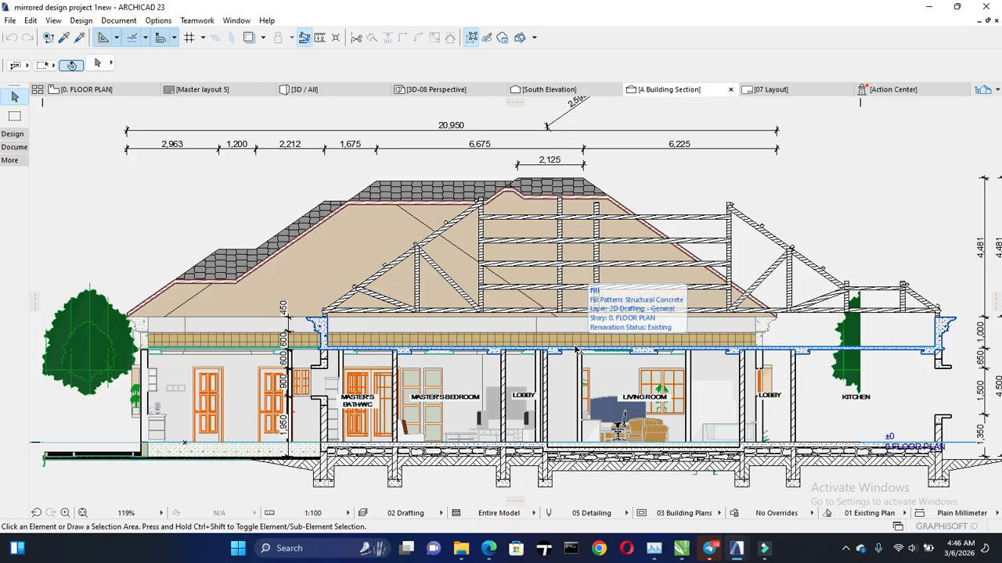
scroll(530, 288, down, 2)
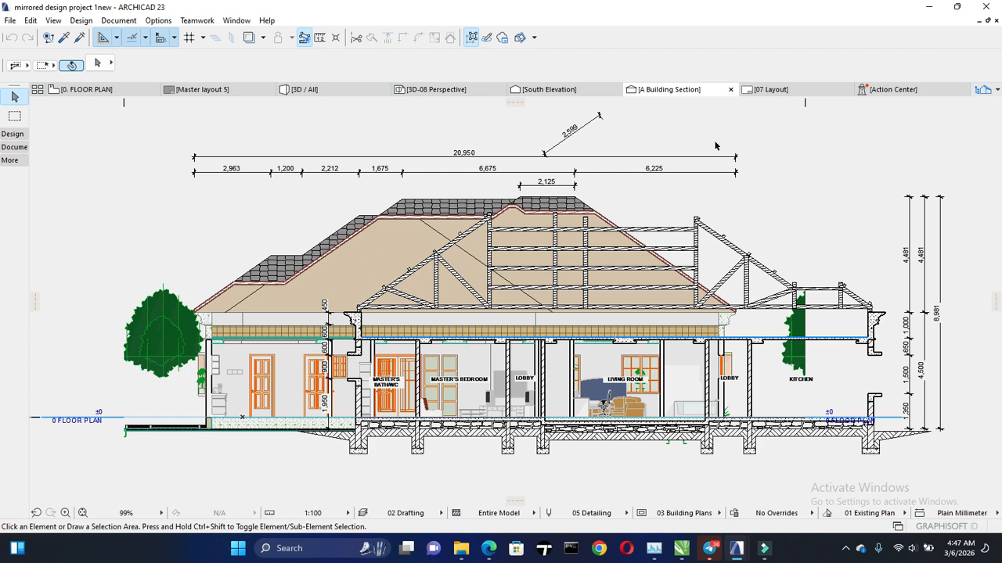
Select the A Building Section drawing with a selection rectangle to inspect its individual elements, and clear the selection
click(254, 494)
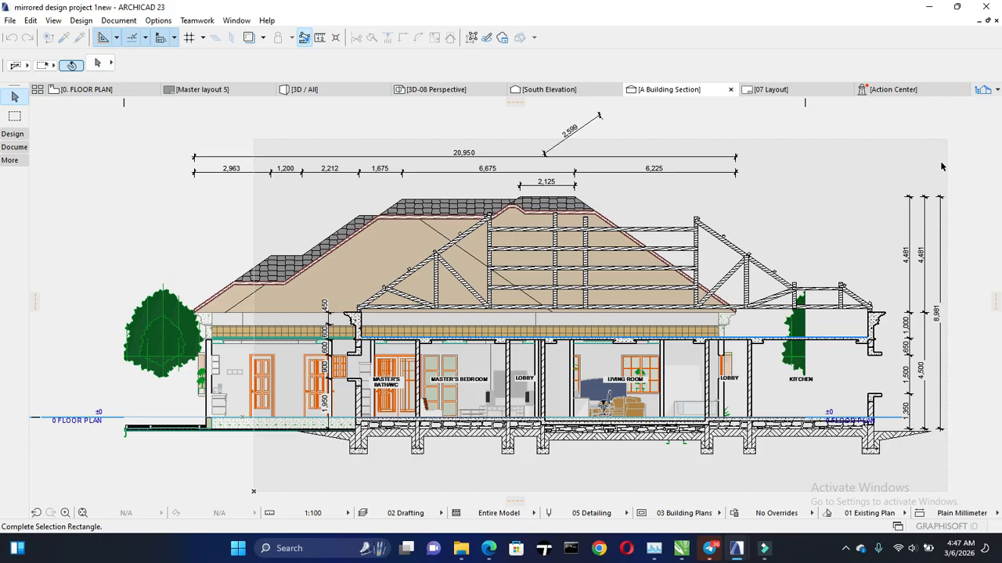
click(942, 164)
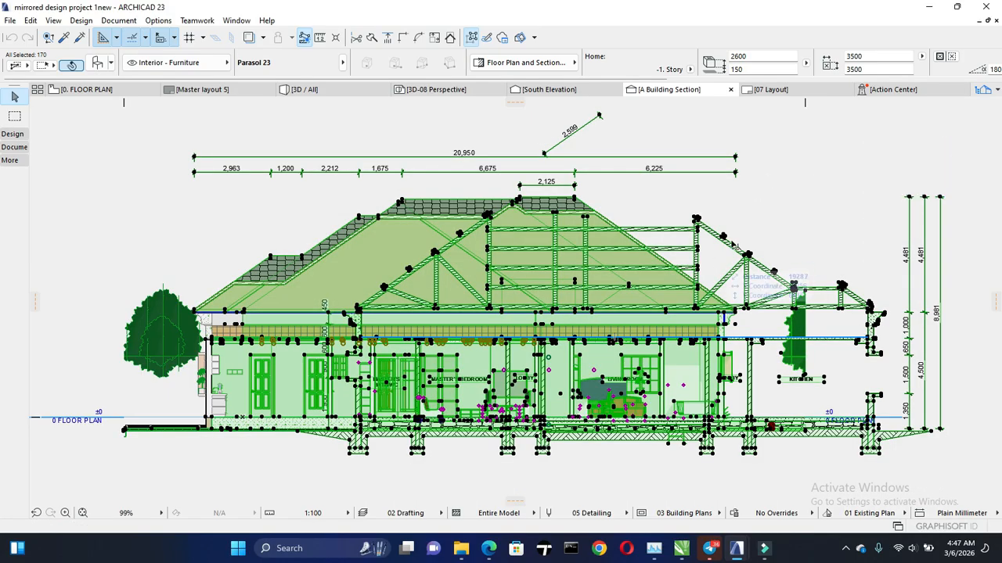
click(747, 218)
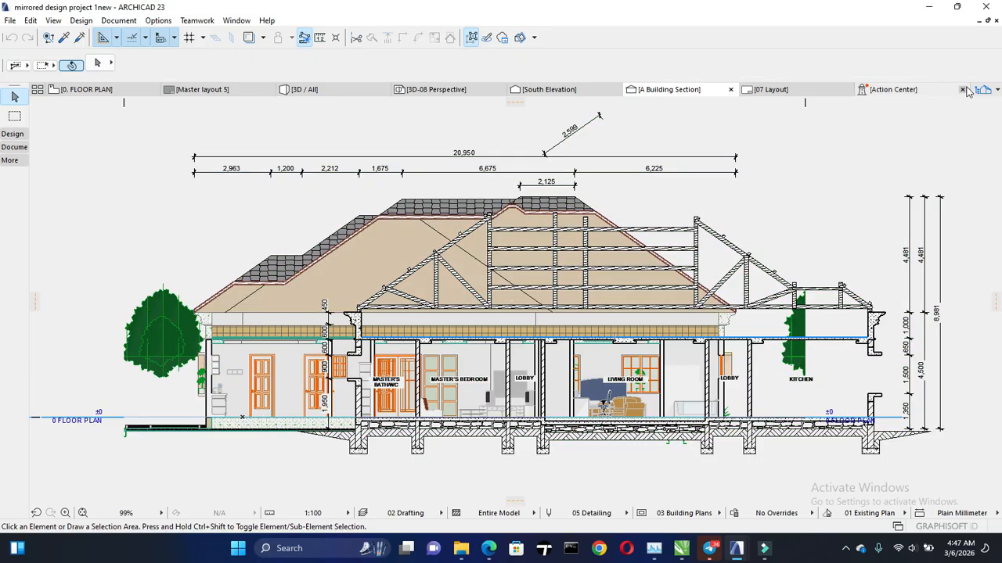
Go back to the 0. FLOOR PLAN view and open the B Building Section viewpoint from the project map
click(982, 89)
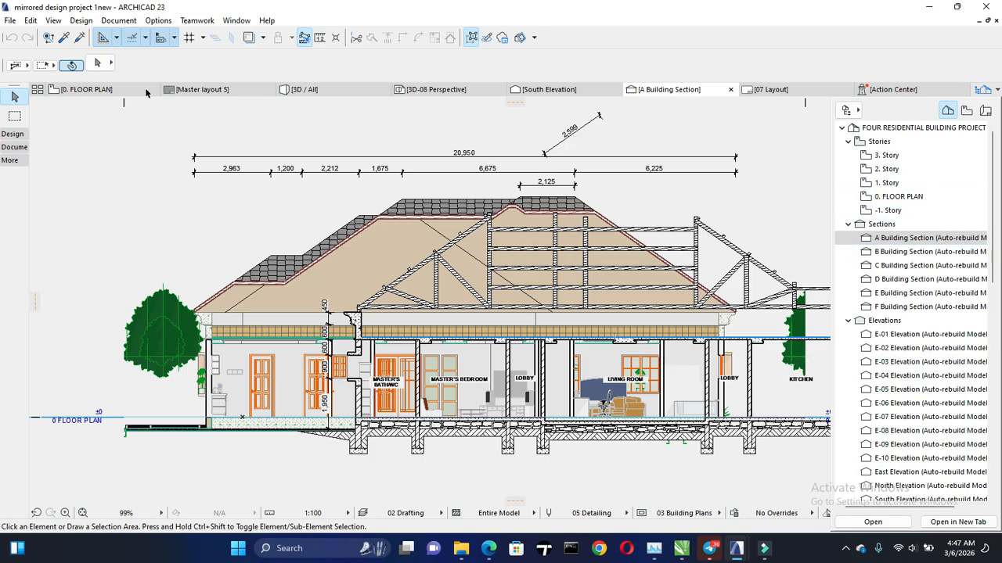
click(120, 89)
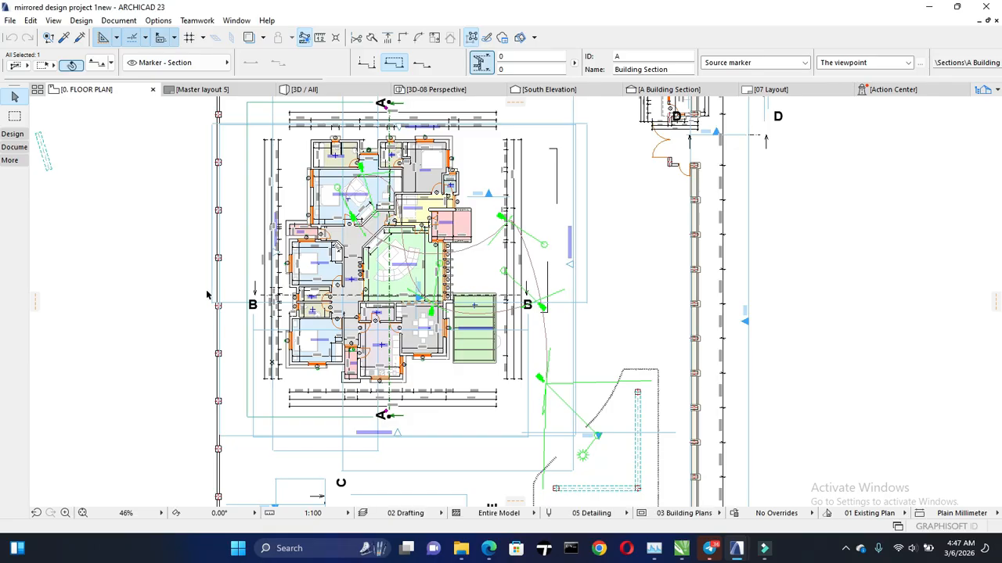
click(983, 89)
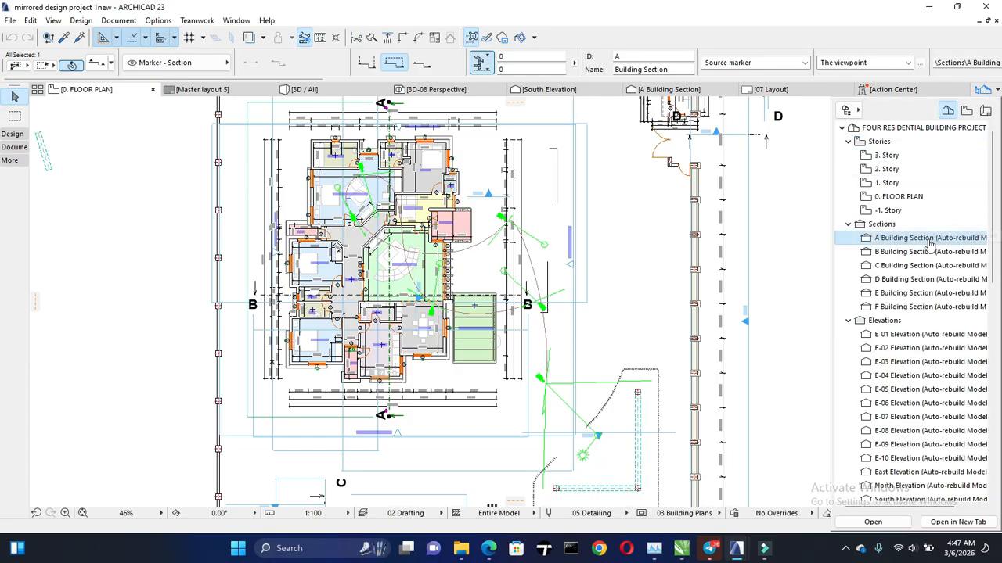
double_click(929, 250)
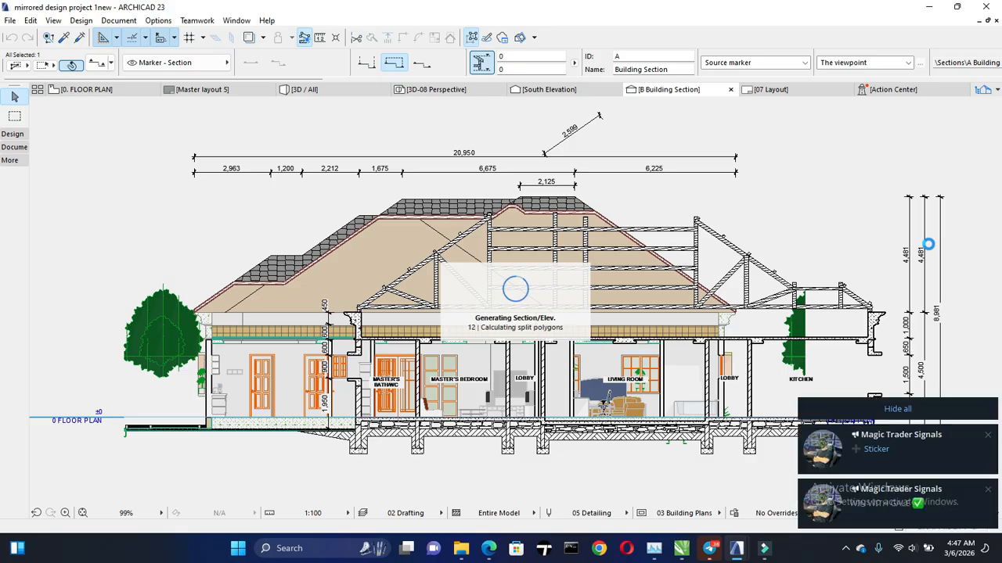
Examine the construction notes, floor slab, hardcore layer and foundation footings in the B Building Section
scroll(928, 244, up, 2)
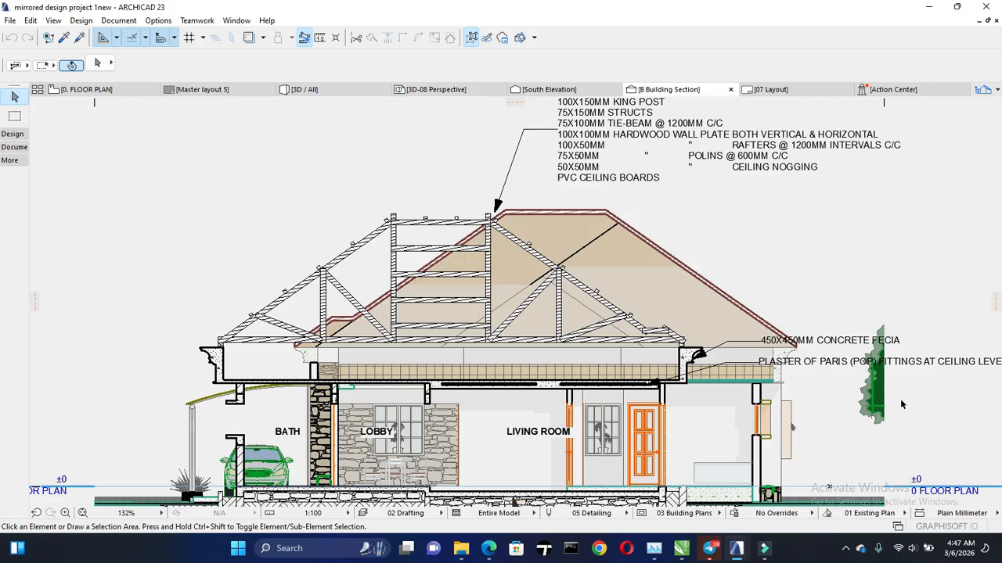
middle_drag(744, 329, 698, 182)
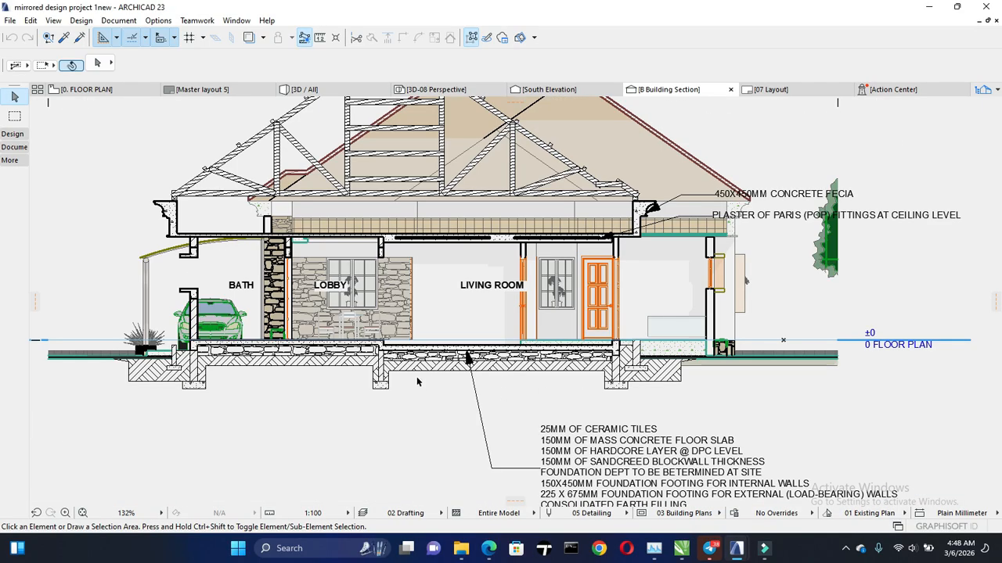
scroll(403, 373, up, 4)
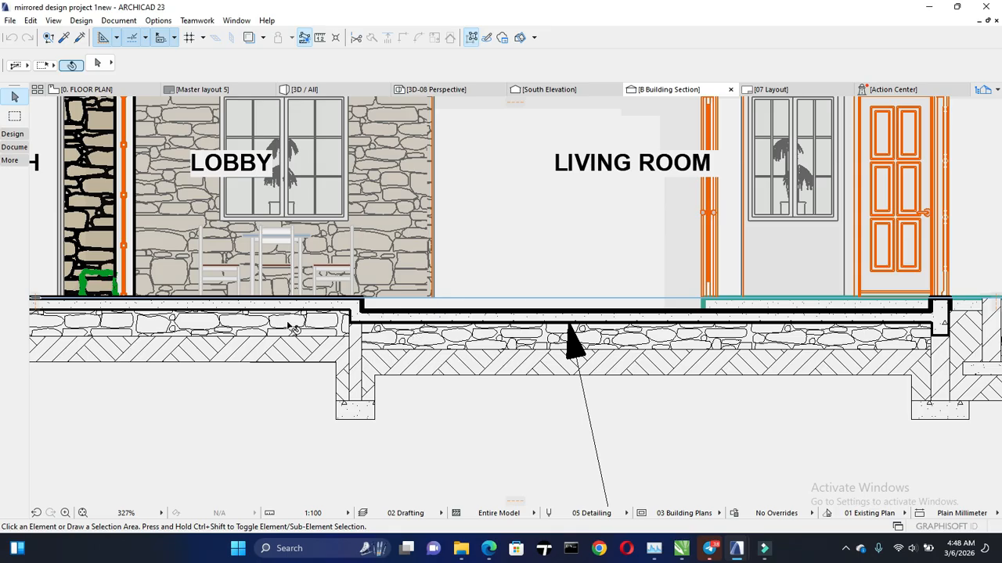
middle_drag(401, 344, 530, 358)
scroll(505, 359, down, 2)
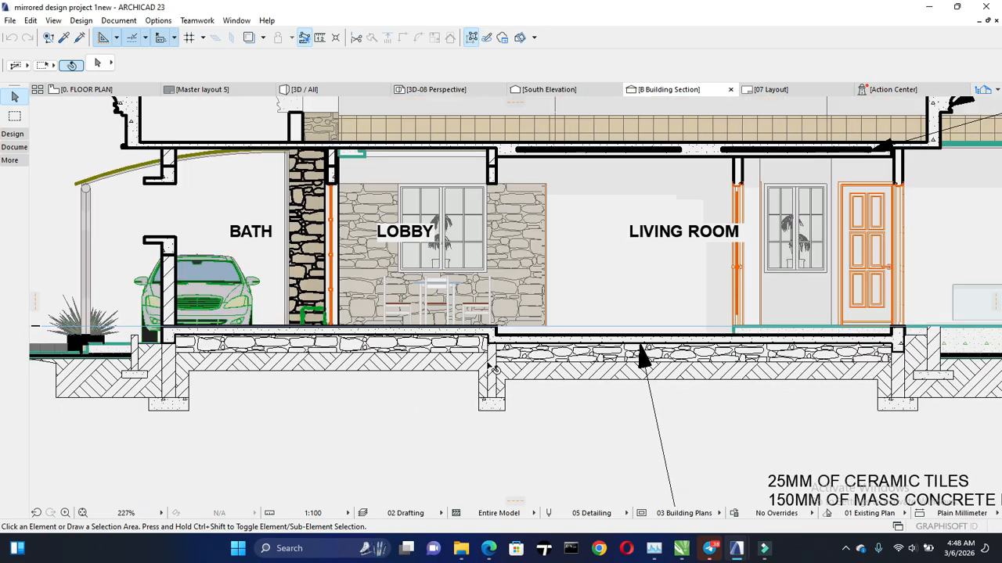
scroll(380, 335, up, 2)
scroll(380, 335, up, 2)
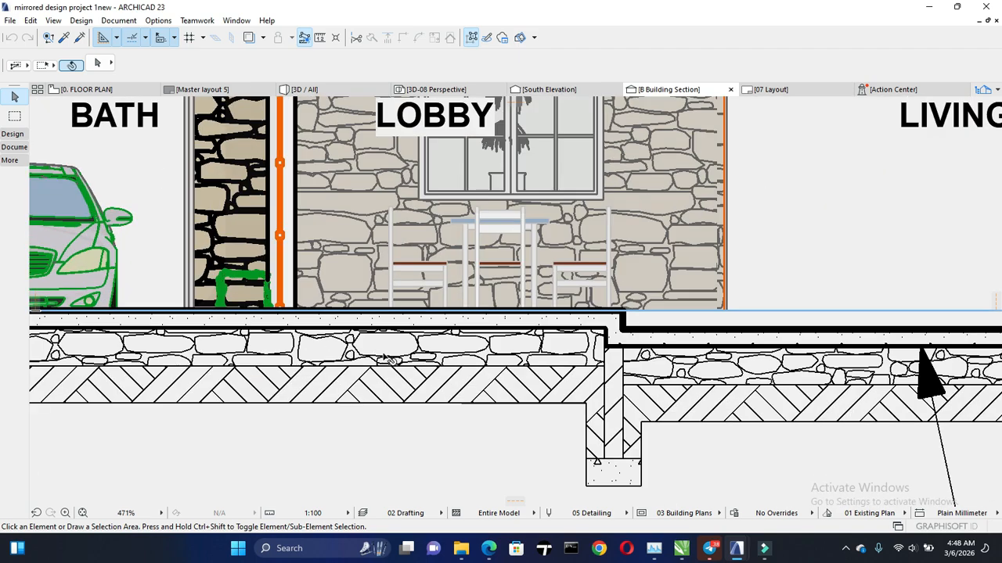
Examine the whole B Building Section, from the foundation footings and labelled rooms up to the roof trusses and construction notes
scroll(469, 395, down, 2)
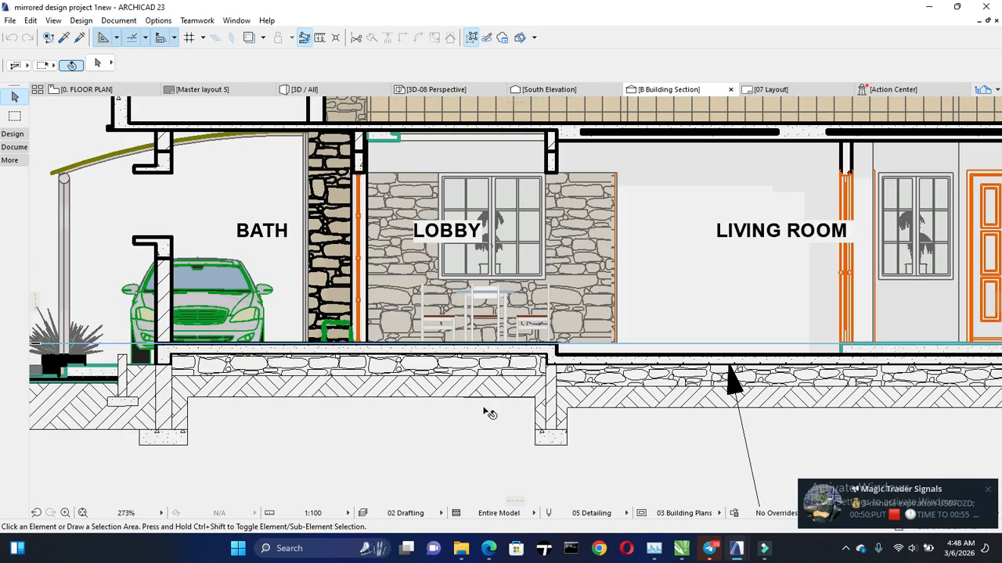
scroll(532, 441, up, 2)
scroll(551, 436, down, 5)
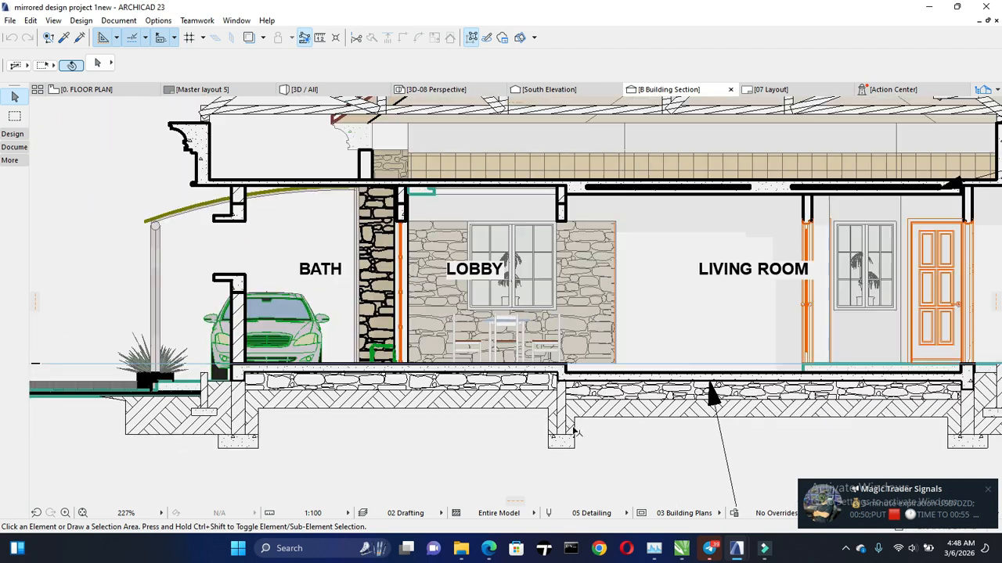
scroll(408, 380, down, 2)
scroll(344, 336, down, 1)
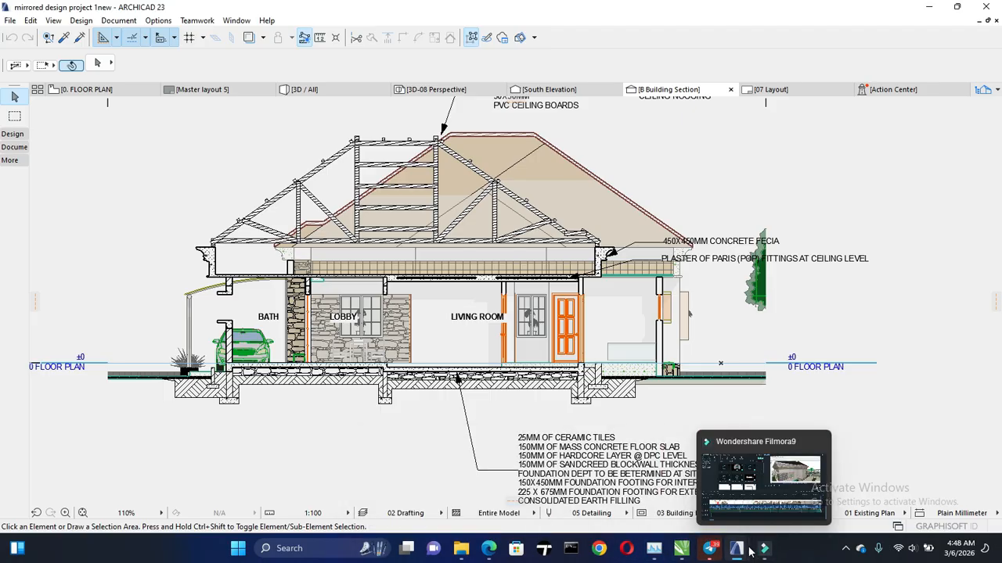
scroll(347, 416, down, 3)
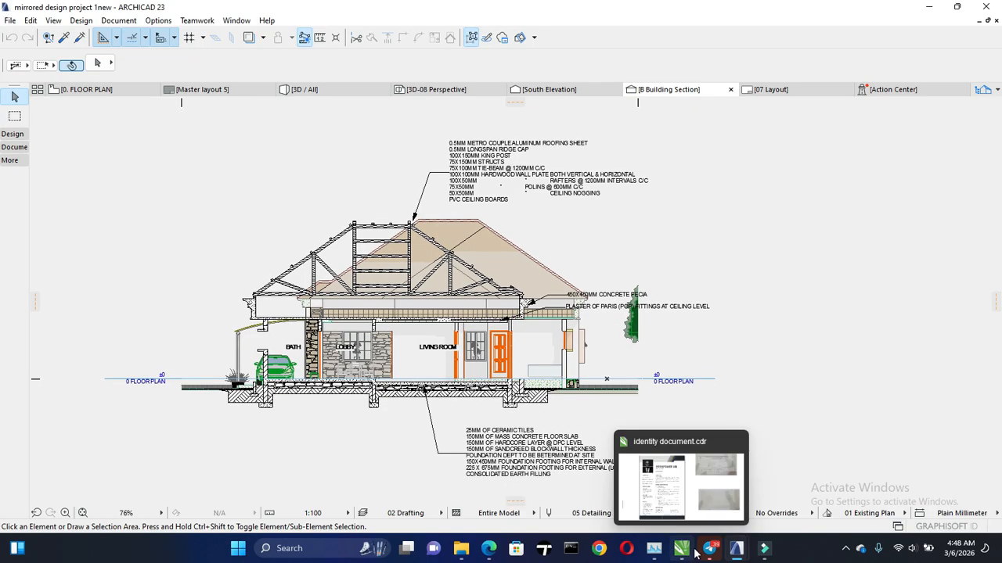
Switch to the tutorial exercise 1 project's S-01 Building Section and expand the documentation tools in the toolbox
mouse_move(738, 550)
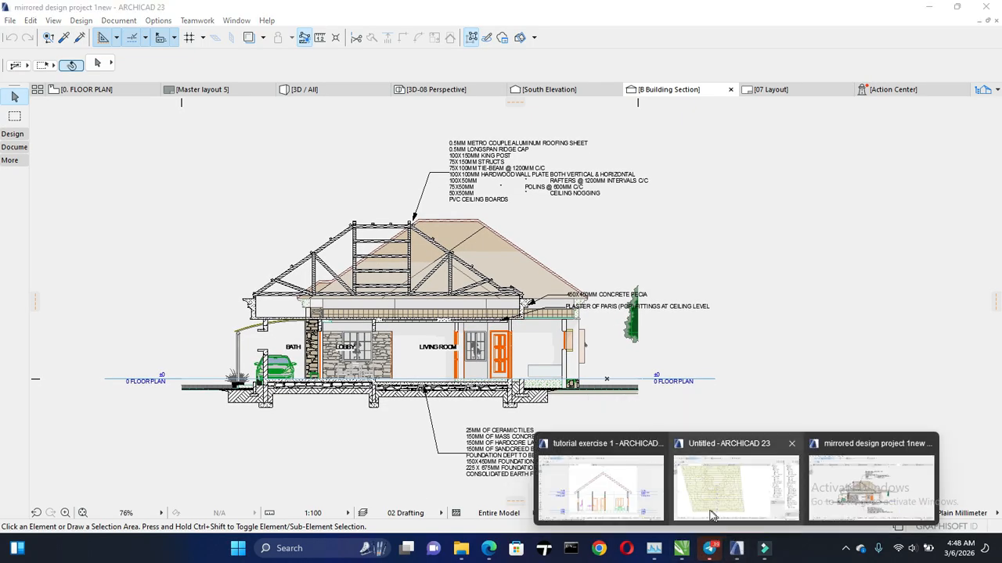
click(595, 486)
mouse_move(537, 380)
middle_down()
mouse_move(477, 349)
mouse_move(493, 379)
middle_up()
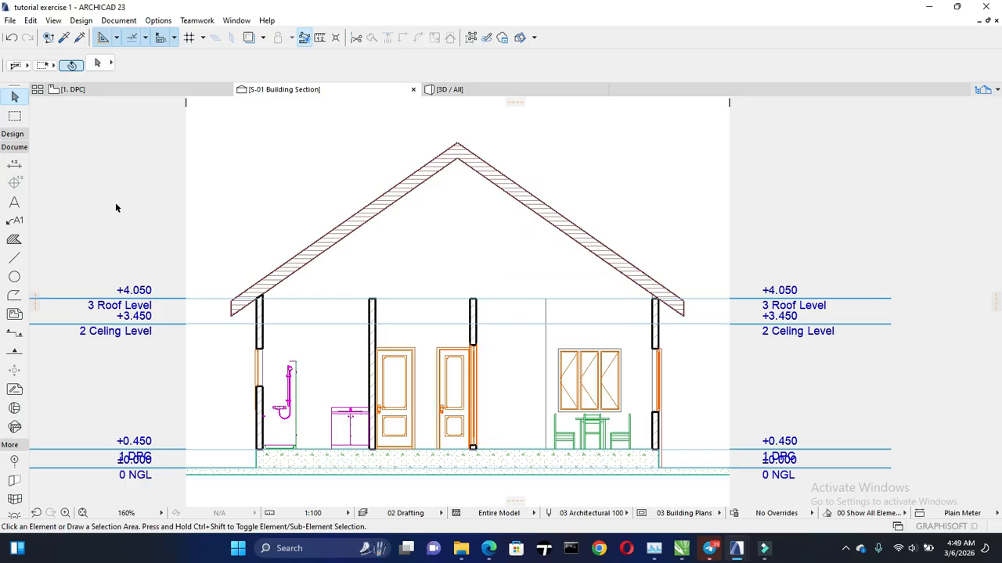
click(22, 148)
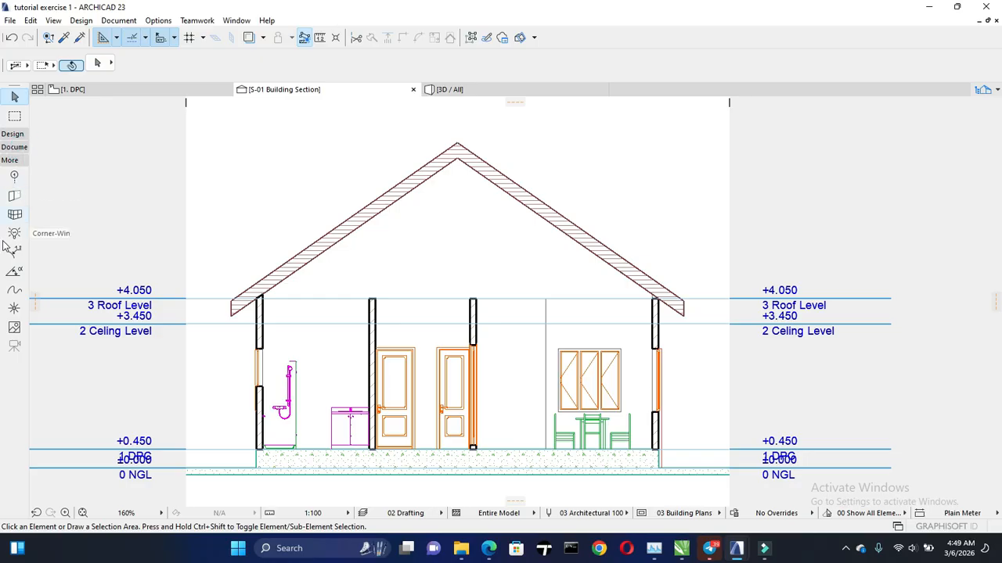
click(16, 135)
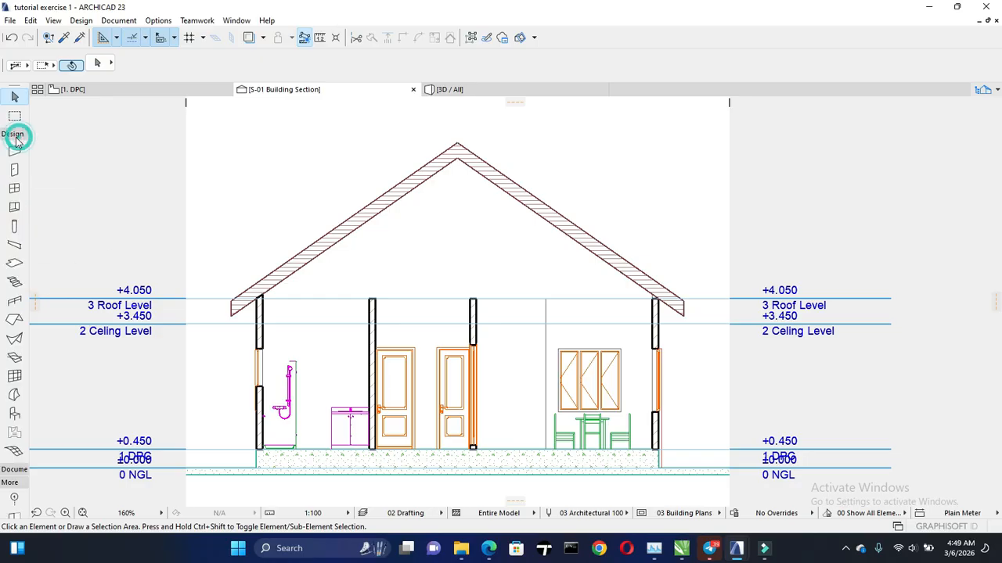
click(15, 136)
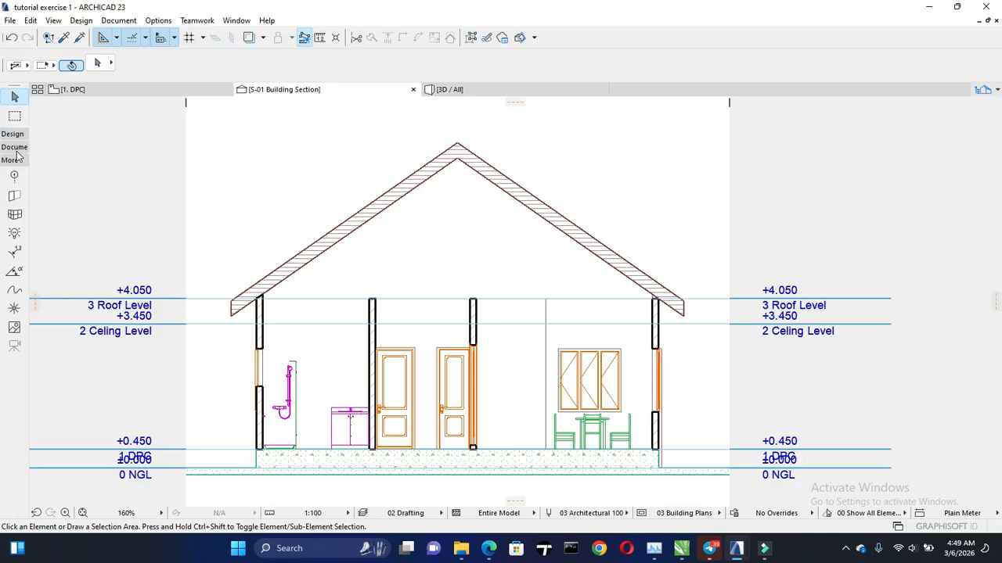
click(17, 148)
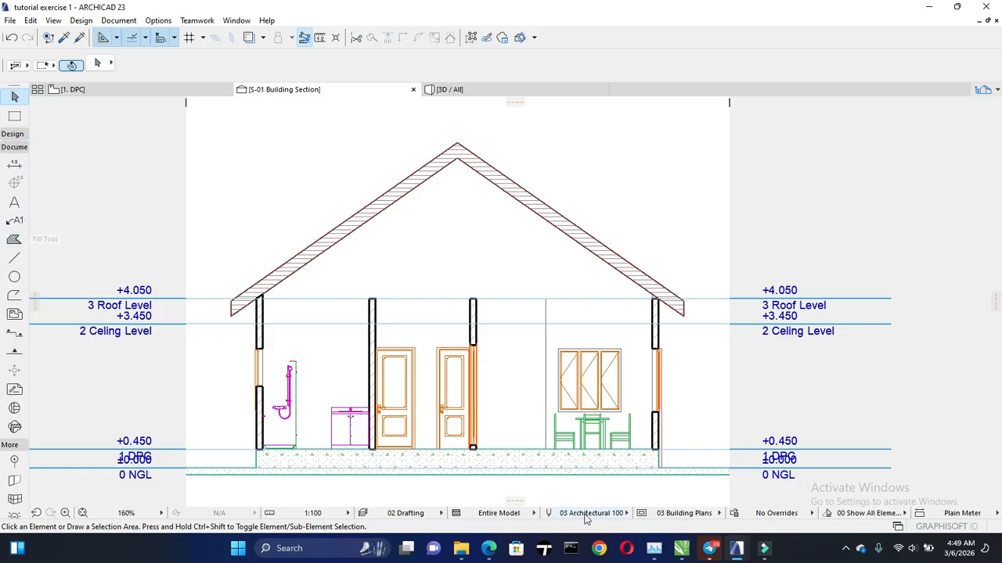
Switch back to the mirrored design project, review the B Building Section's roof construction notes, and open the 0. FLOOR PLAN view
mouse_move(740, 551)
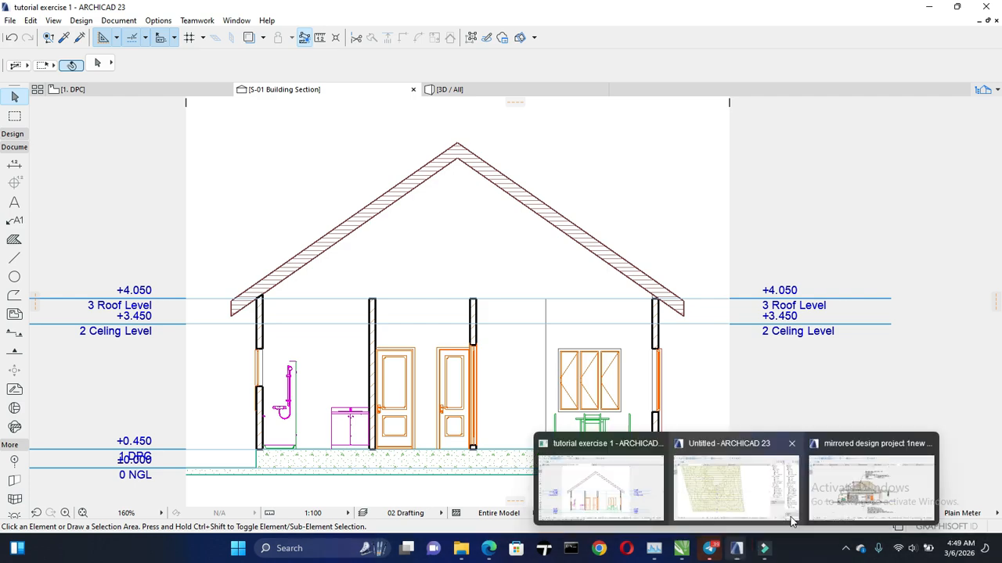
click(824, 488)
scroll(479, 192, up, 3)
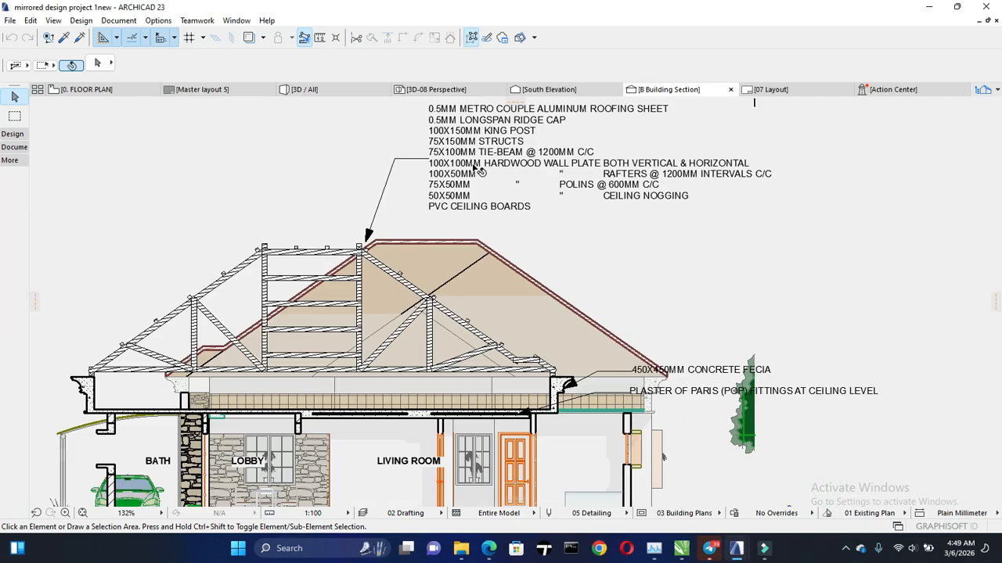
middle_drag(440, 174, 443, 208)
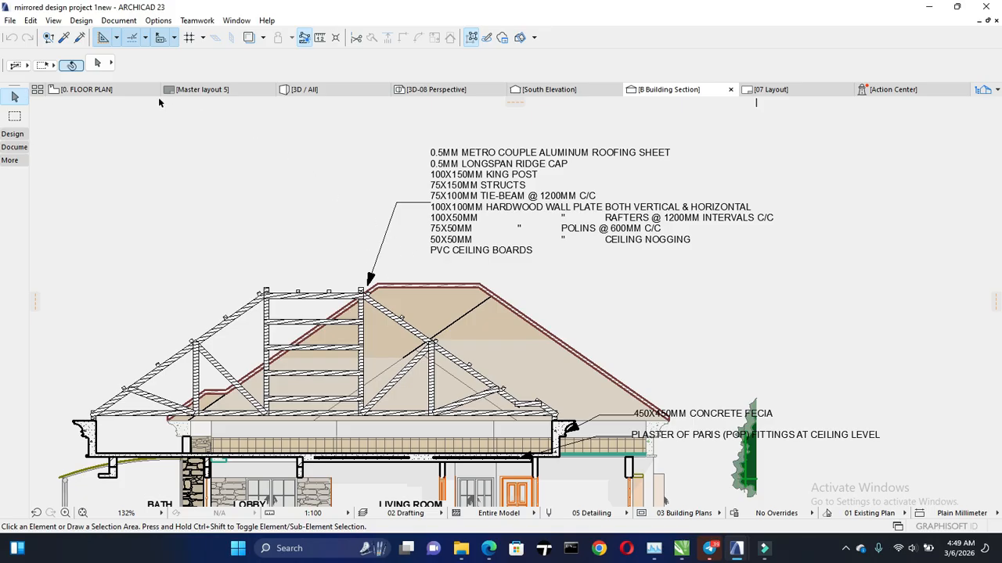
click(131, 94)
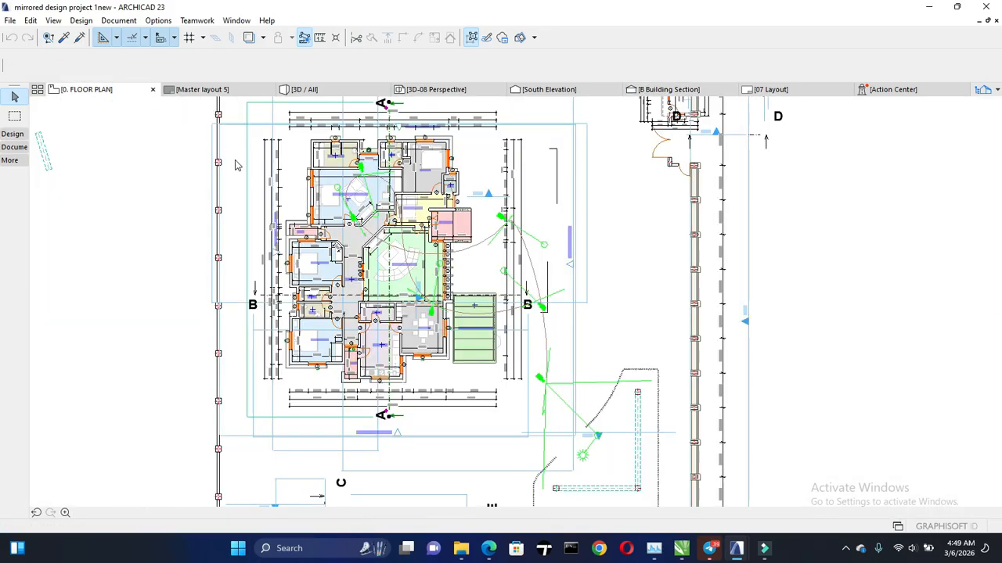
Examine the elevation and section markers around the floor plan, including the E-02 marker and the South Elevation marker
scroll(522, 333, down, 3)
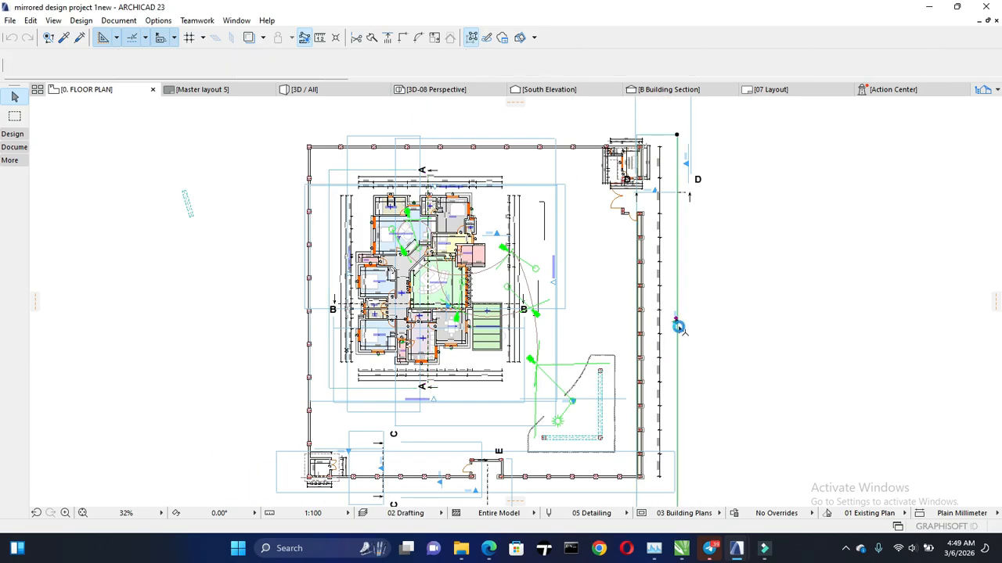
click(676, 321)
scroll(678, 321, up, 5)
scroll(675, 309, up, 2)
scroll(673, 313, down, 4)
scroll(655, 349, down, 2)
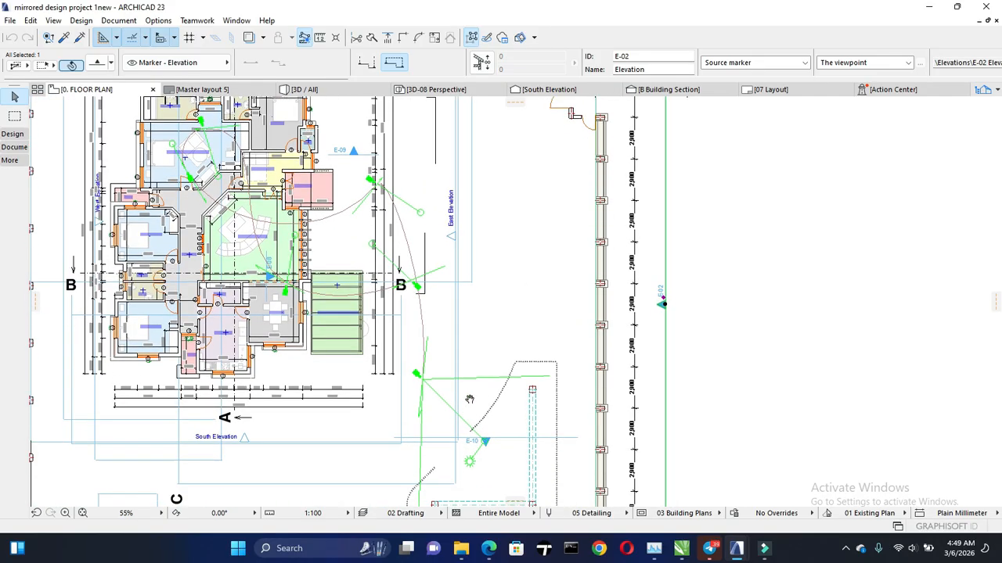
scroll(213, 419, up, 5)
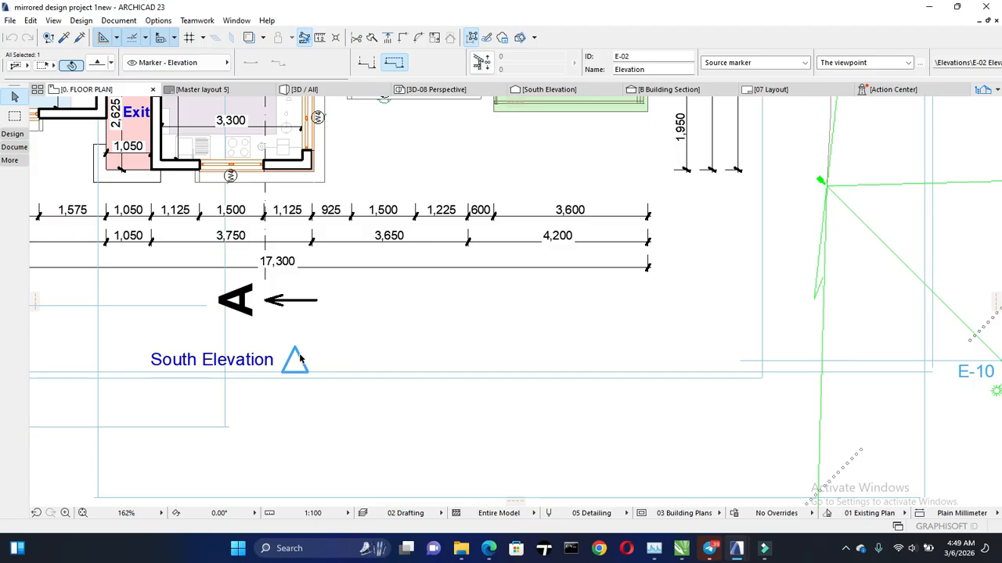
scroll(300, 360, down, 4)
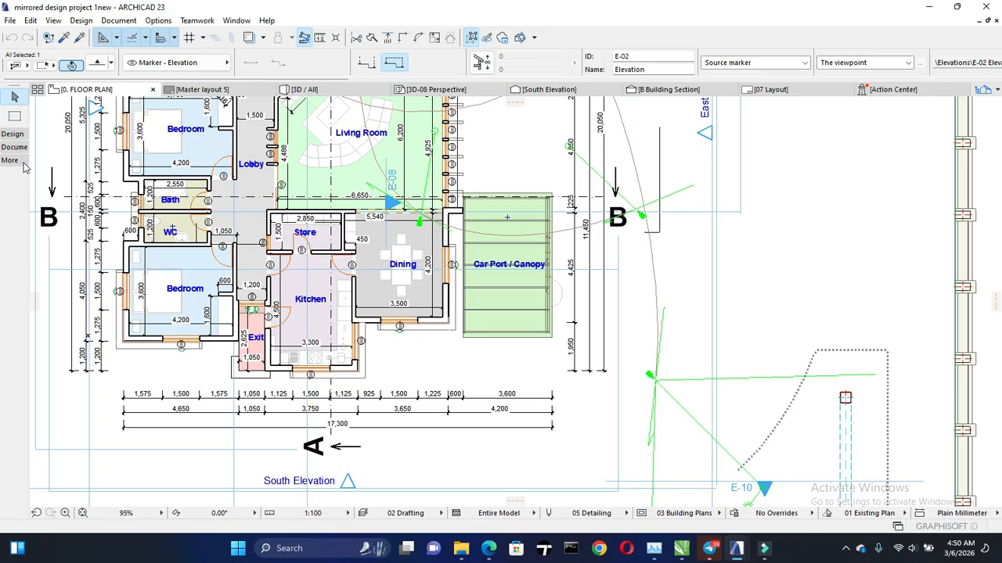
Place a label with an arrow leader at the car port's lower outer corner, with its text outside the dimension lines
click(25, 149)
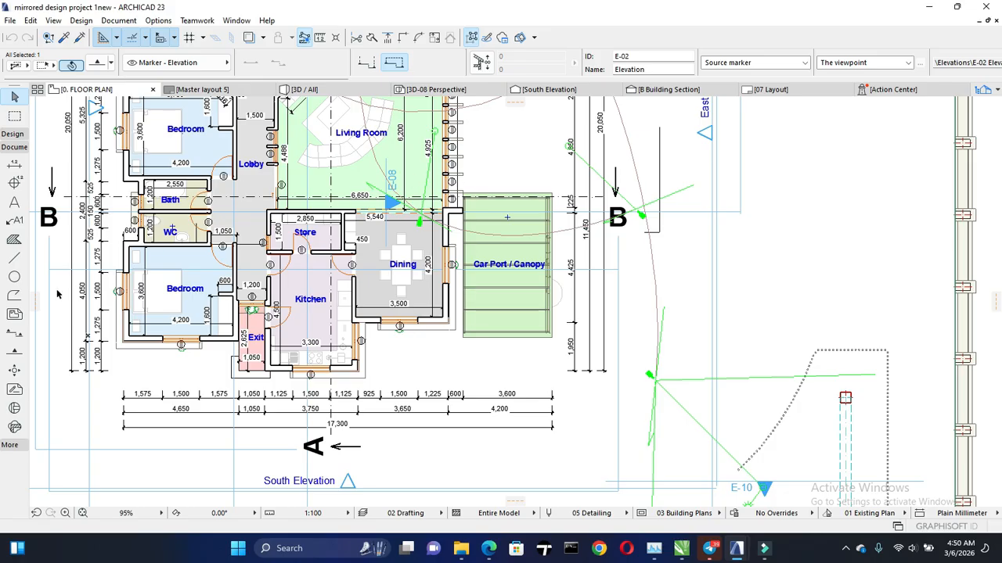
click(9, 224)
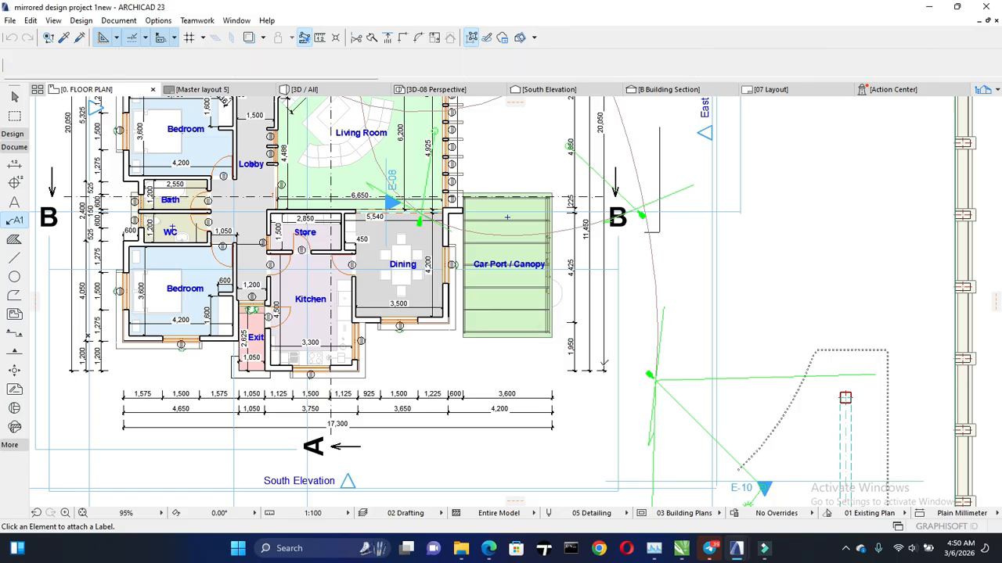
click(555, 334)
click(601, 312)
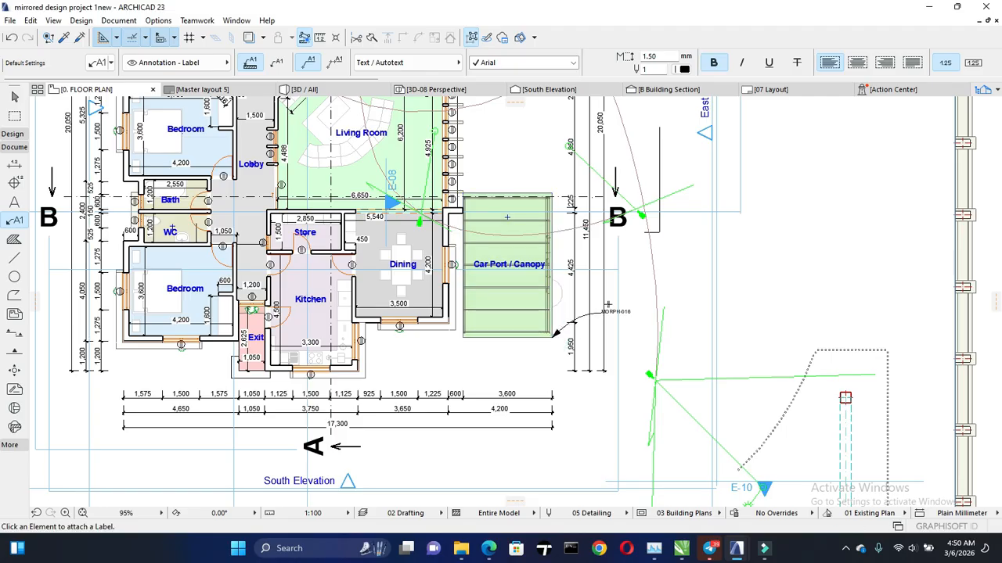
scroll(607, 306, up, 5)
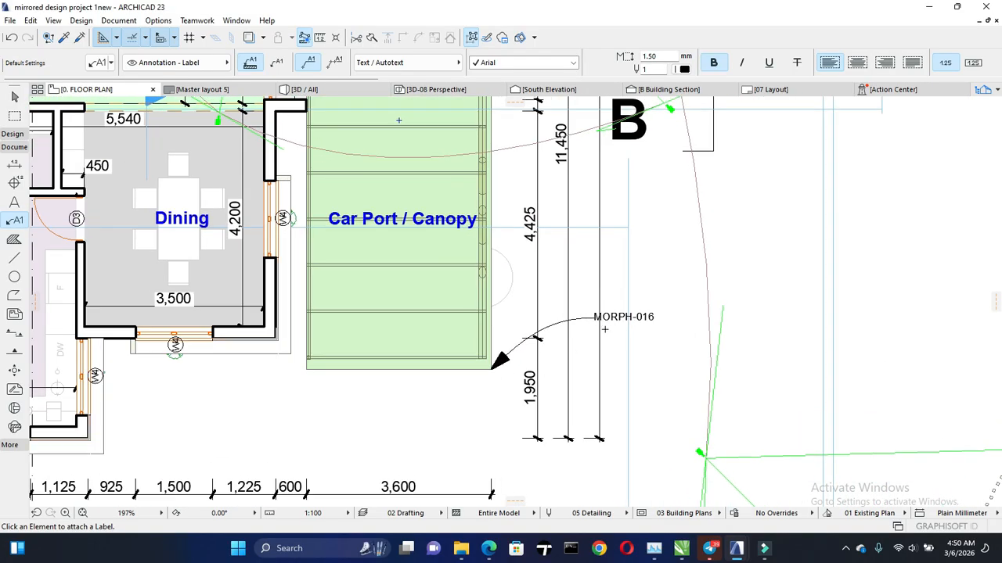
key(Escape)
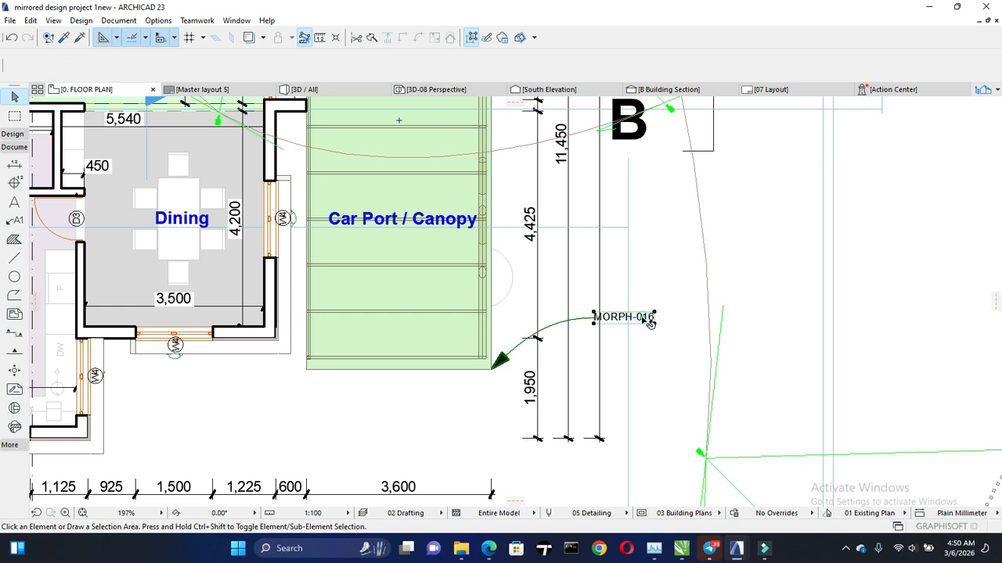
Replace the car port label's text with the filler text "nadksbfjkdabjkbefjkWBEFJ MjwbefjkbJWFELKBw jkbfjkbSJKEF JSNJFkwbejf jbEWKFBJI JWBEF.KJw.bfvj"
click(648, 320)
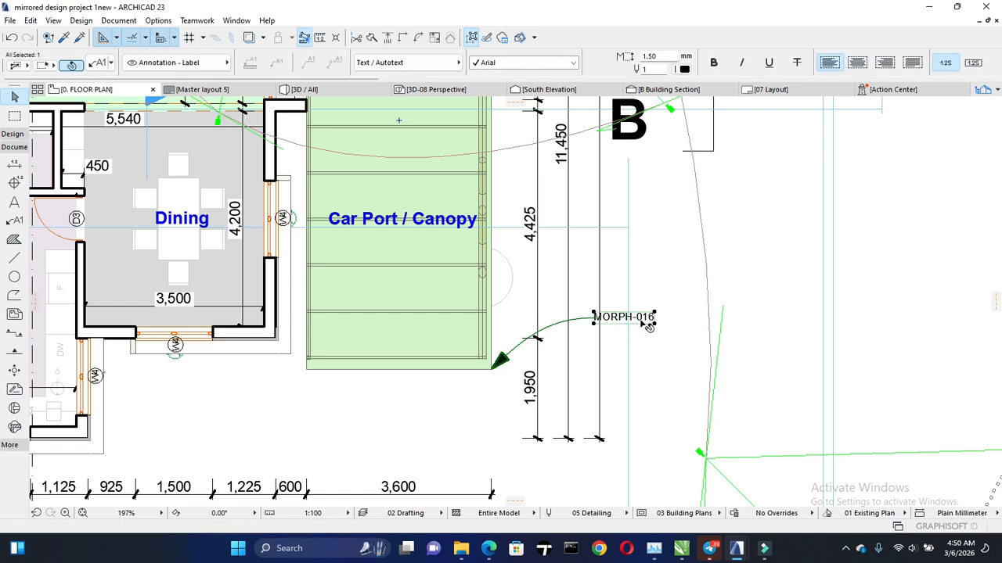
double_click(648, 324)
text(nadksbfjkdabjkbefjkWBEF)
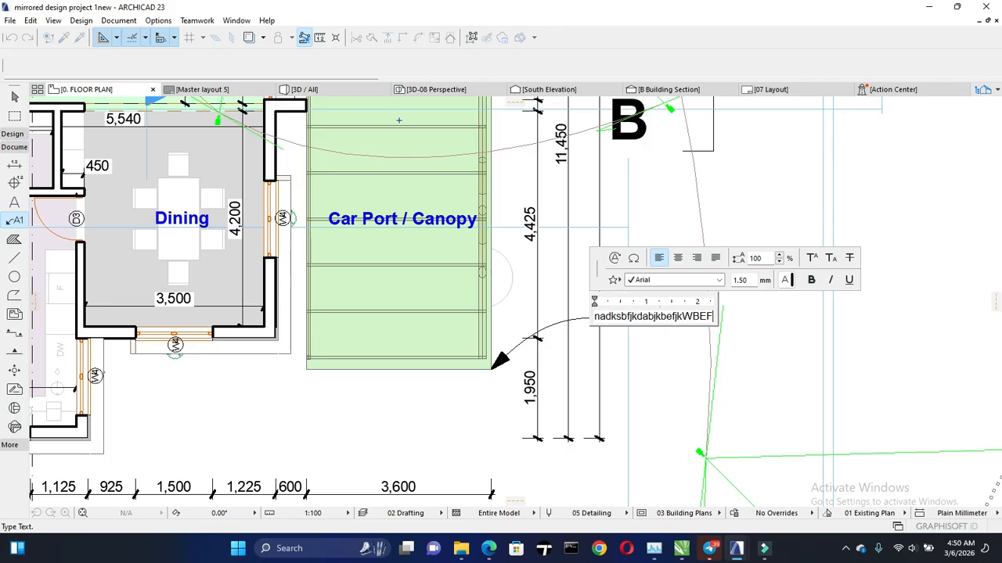
text(J MjwbefjkbJWFELKBw jkbfjkb)
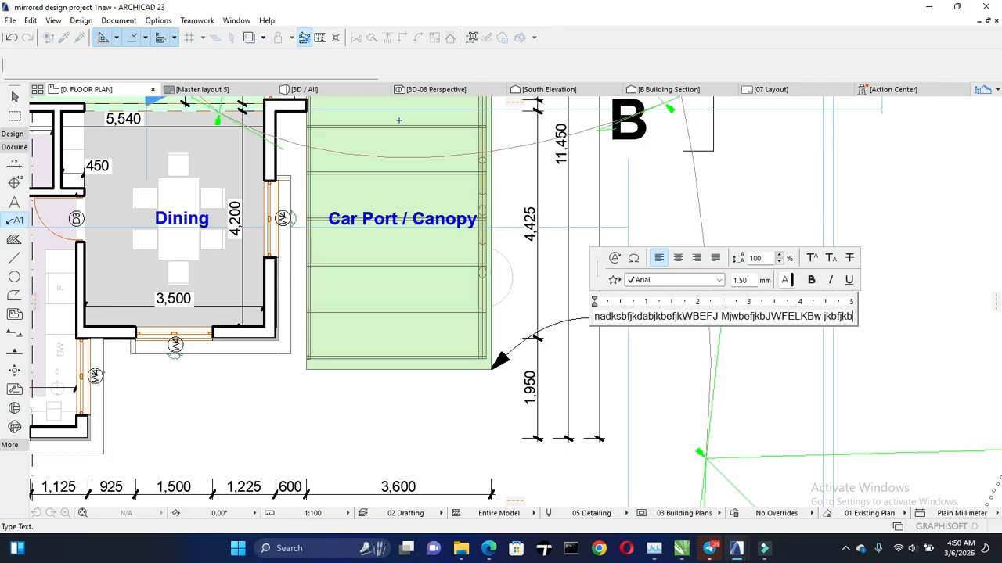
text(SJKEF JSN)
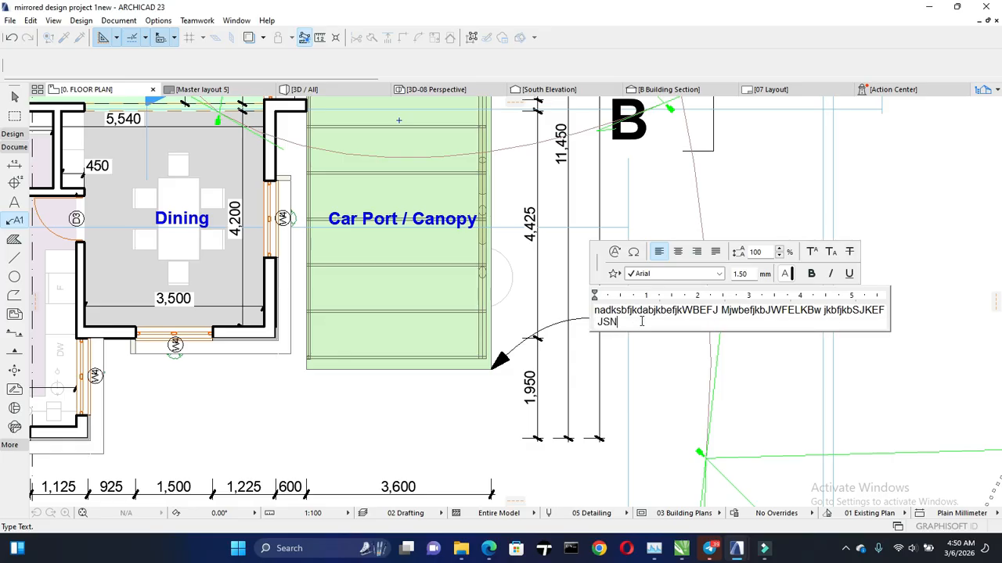
text(JFkwbejf jbEWKFBJI JWBEF.KJw.bfvj)
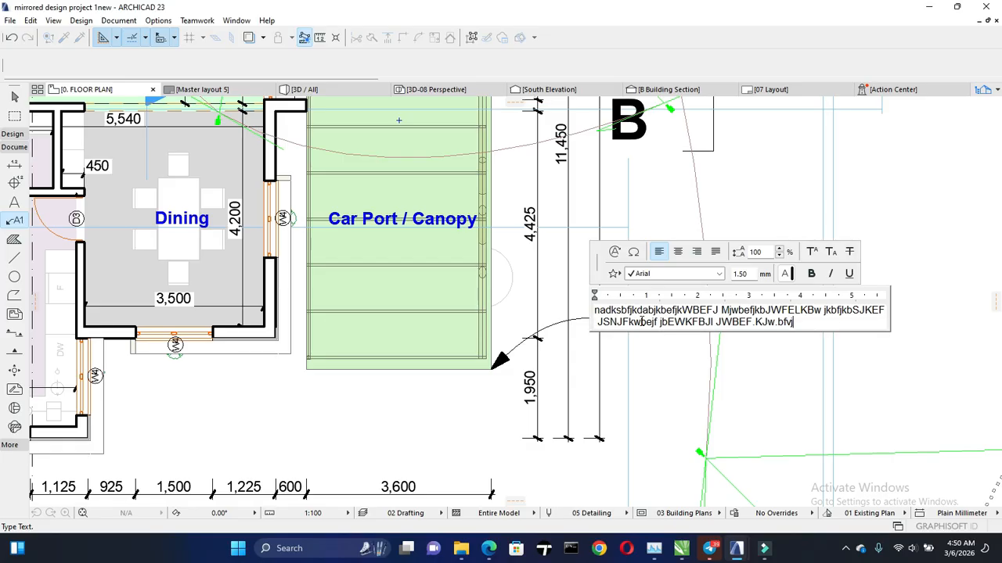
click(677, 396)
Narrow the car port label's text box by stretching its corner so the text wraps onto several lines
click(684, 323)
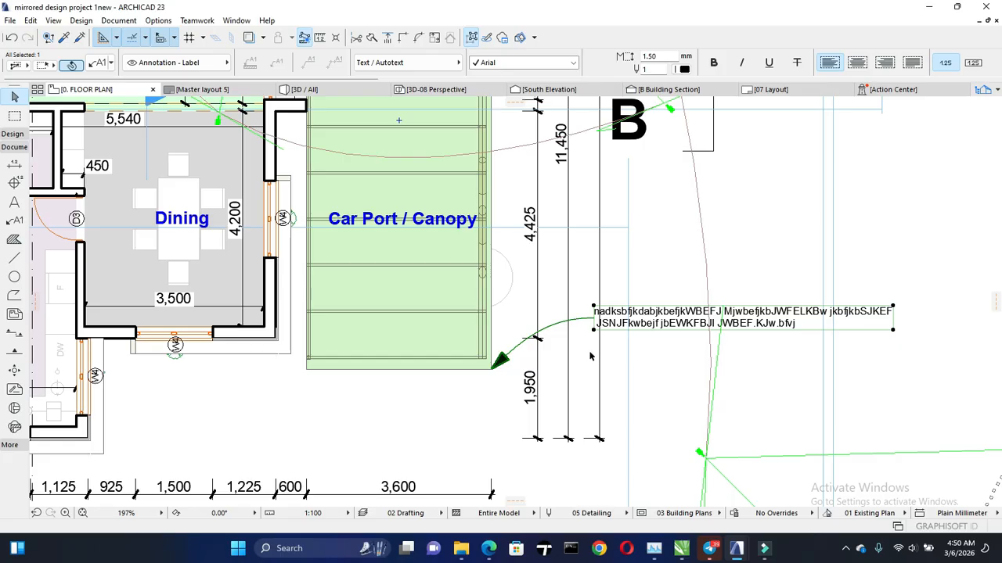
click(893, 331)
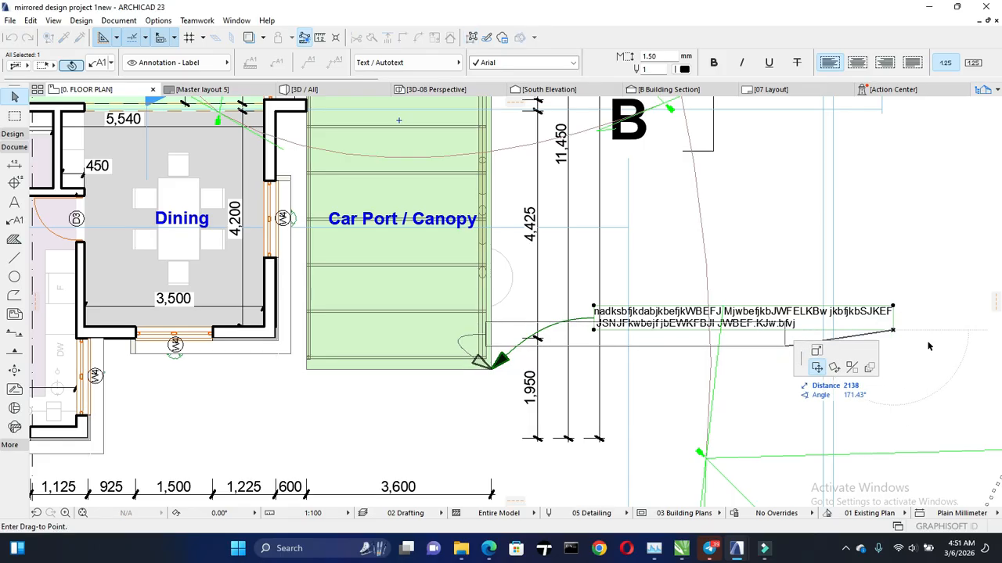
key(Escape)
click(893, 308)
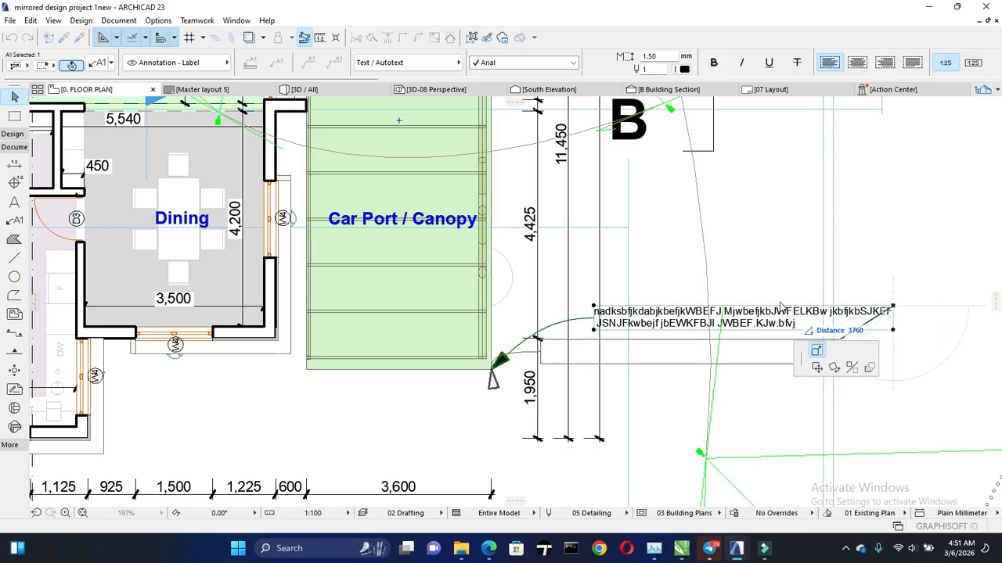
click(708, 279)
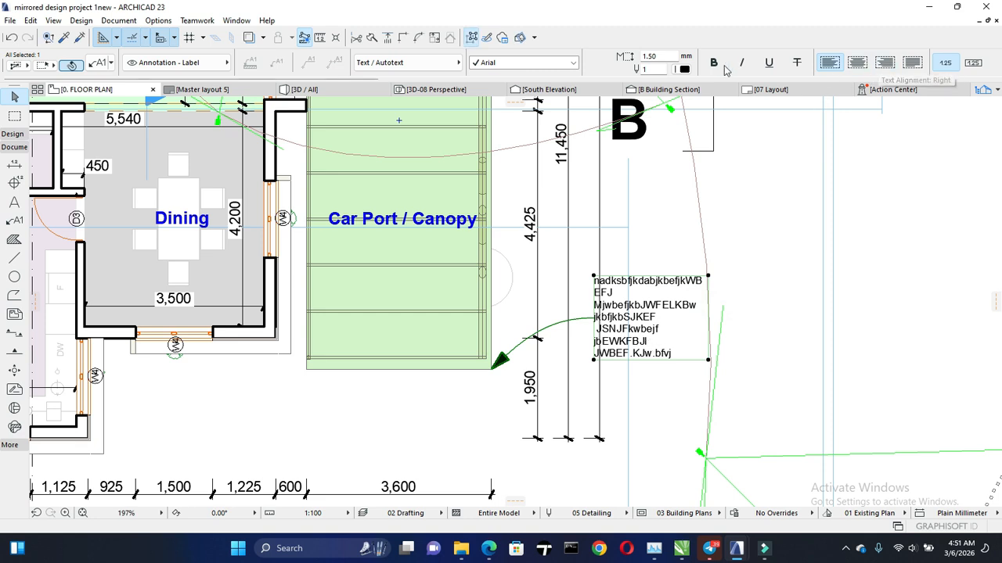
Change the car port label's leader from a curve to a segmented line with straight parts
scroll(773, 63, down, 3)
scroll(773, 63, down, 2)
scroll(773, 64, down, 1)
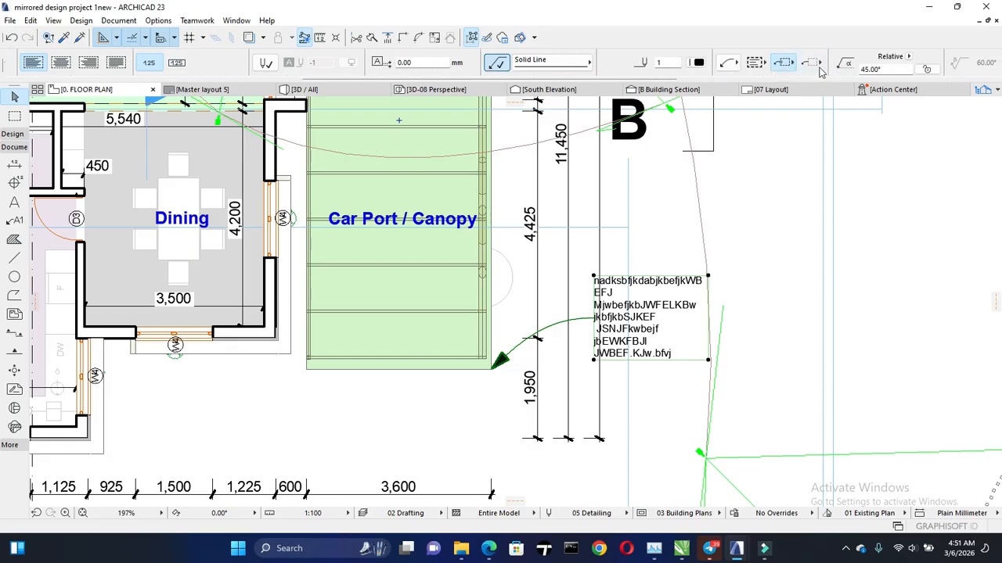
click(728, 65)
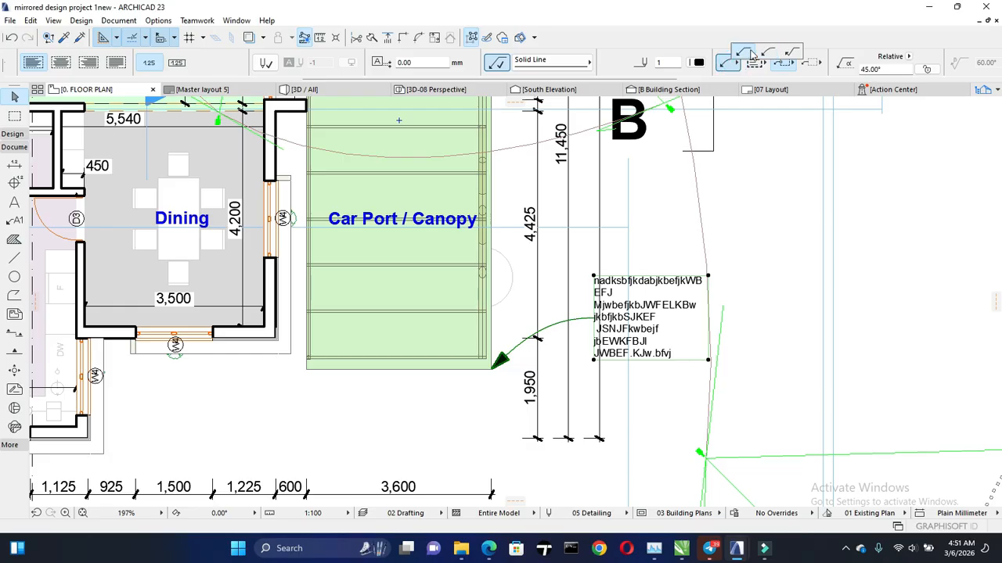
click(742, 52)
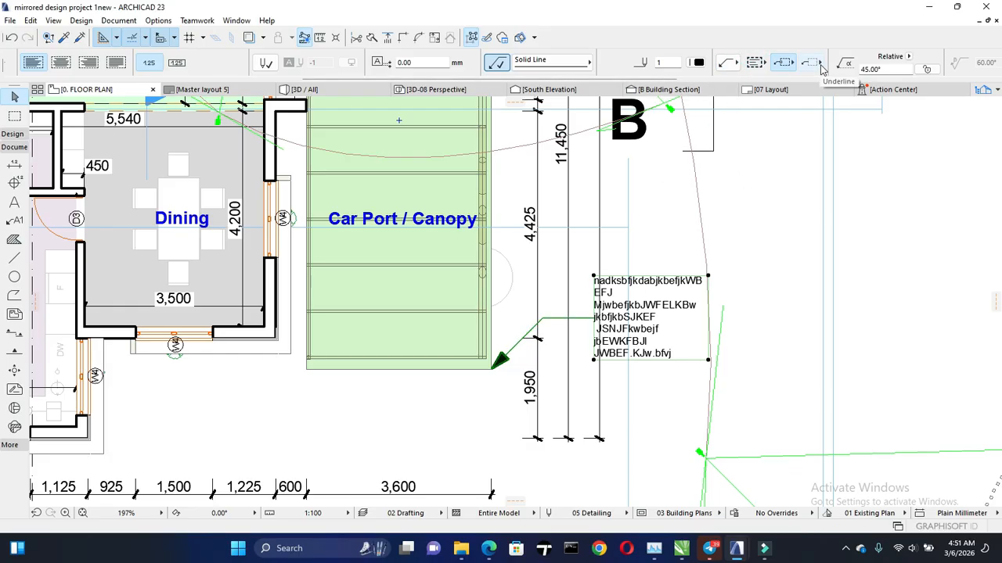
Change the arrowhead of the car port label's leader from a filled triangle to an open, line-only arrow
click(819, 66)
click(821, 65)
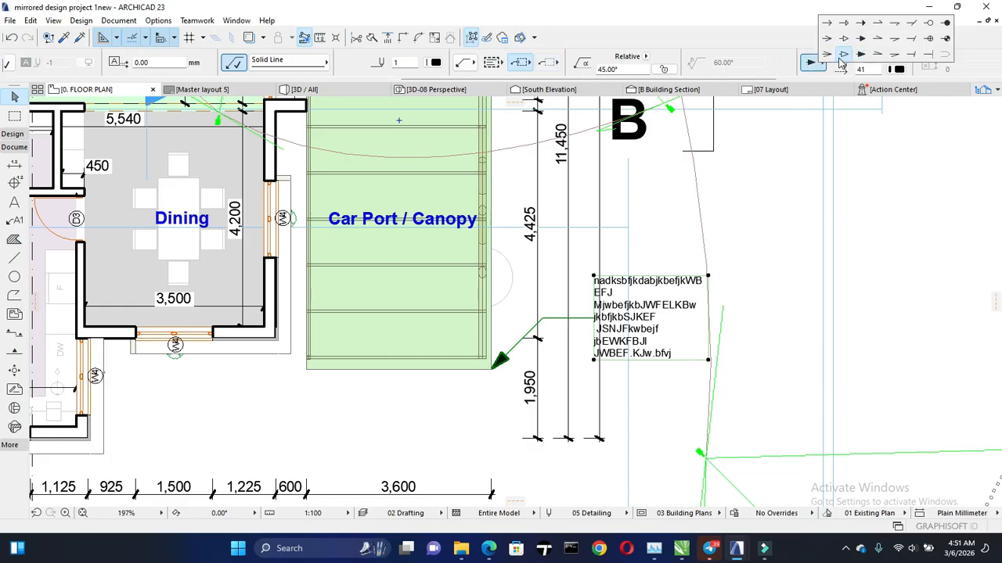
click(827, 23)
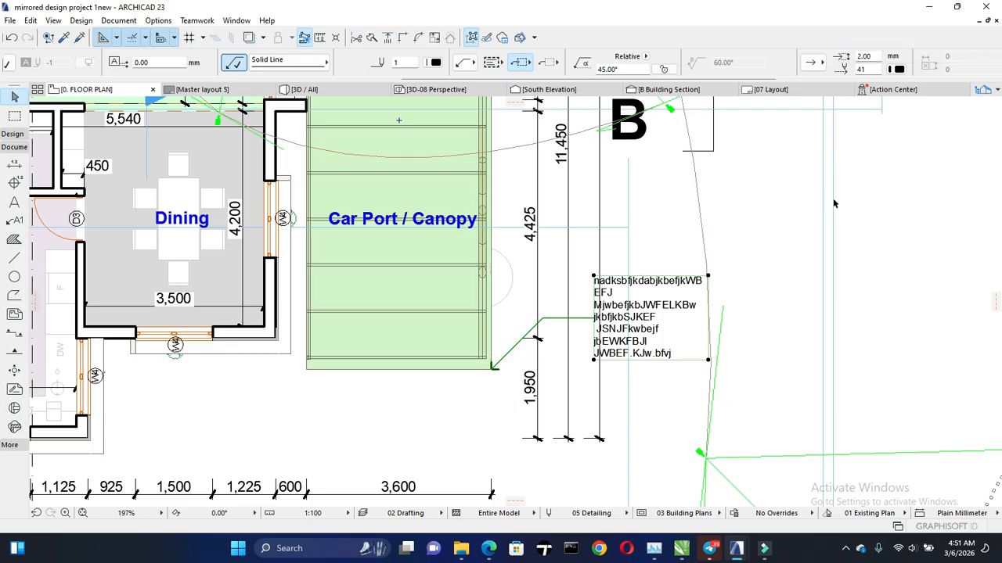
key(Escape)
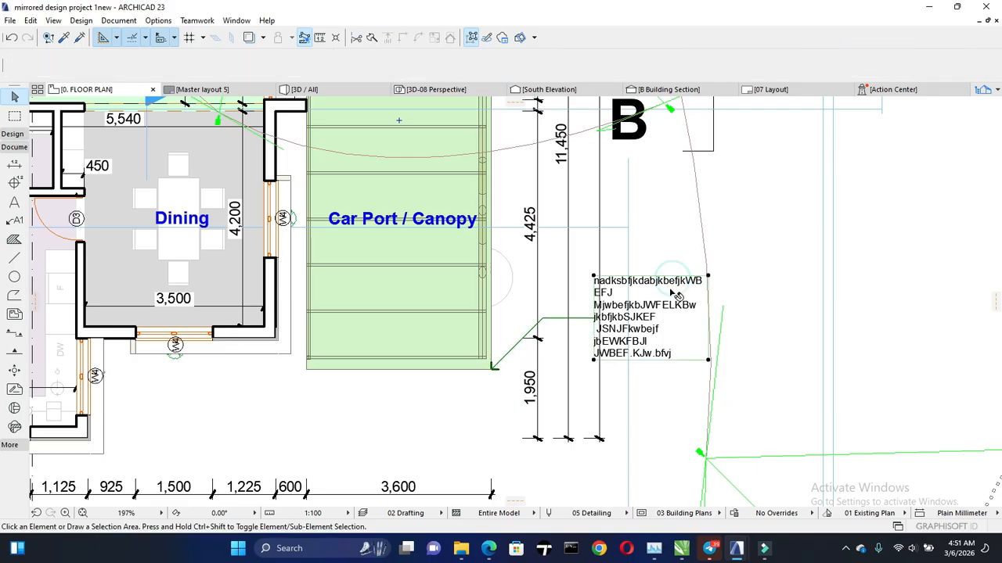
Delete the filler-text label and its leader at the car port's lower outer corner
click(678, 284)
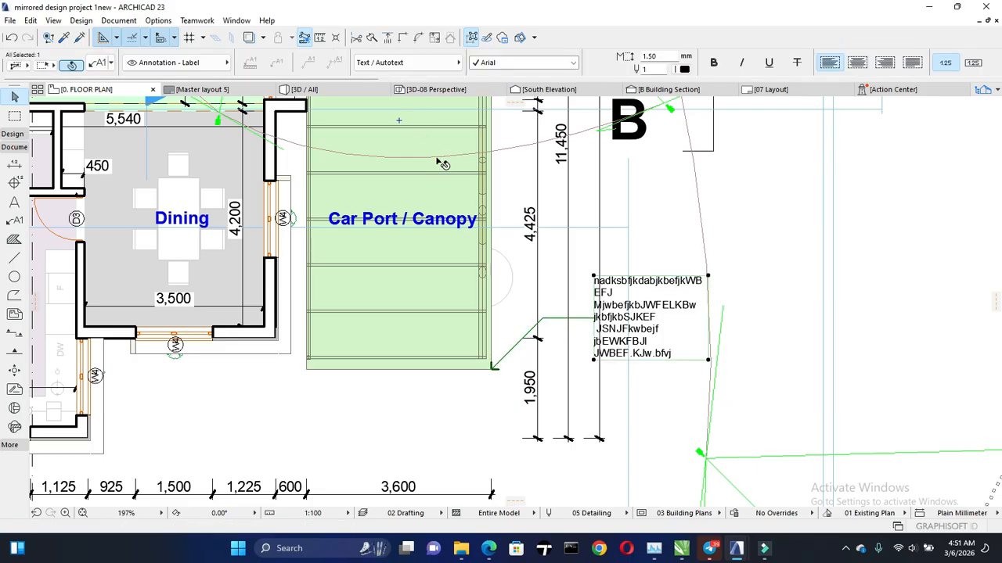
key(Delete)
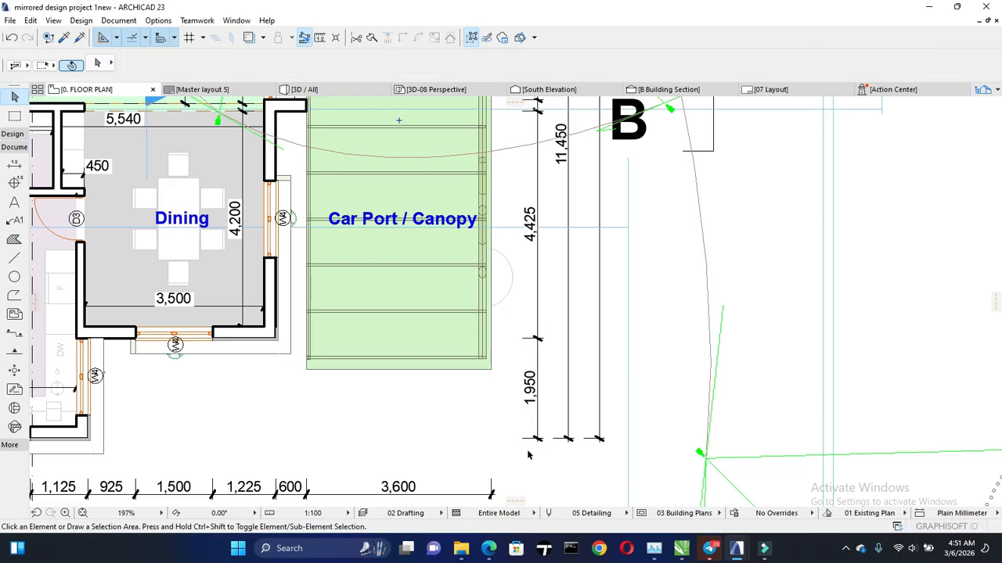
Open the B Building Section and examine its label notes for the roof, concrete fascia, ceiling and foundation
click(736, 550)
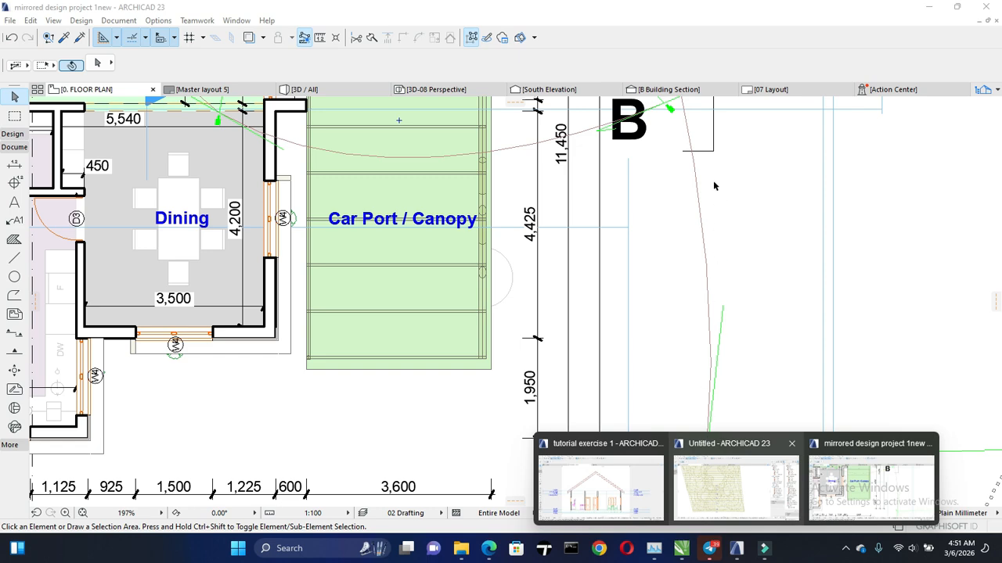
click(708, 153)
click(688, 90)
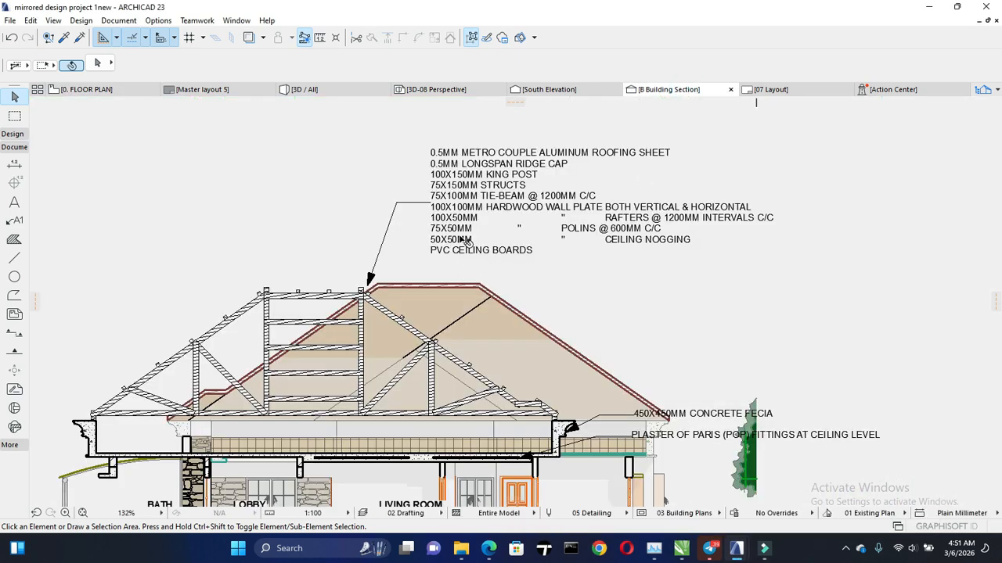
scroll(461, 235, down, 2)
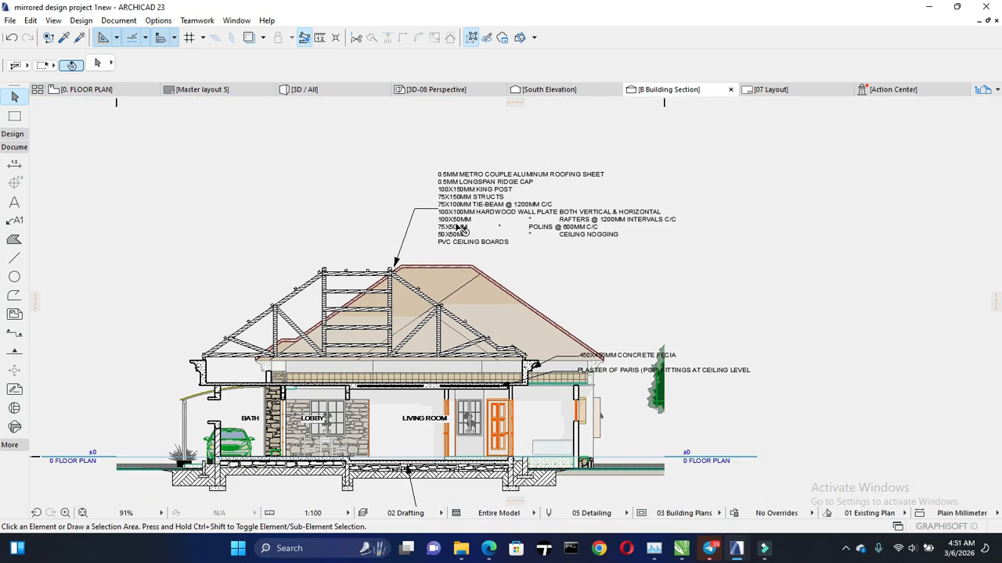
scroll(466, 204, up, 4)
scroll(467, 197, down, 3)
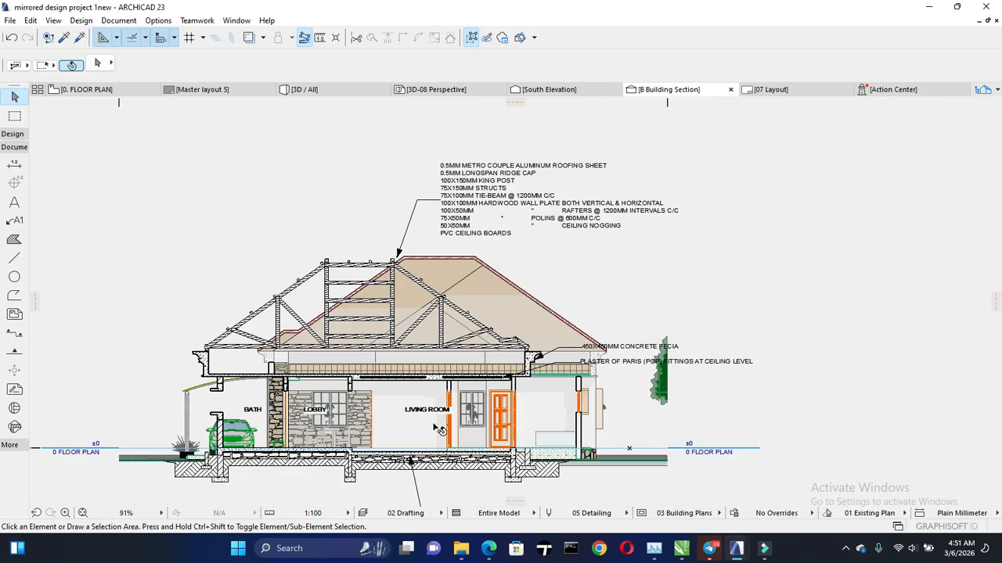
scroll(426, 450, down, 1)
middle_drag(409, 330, 404, 292)
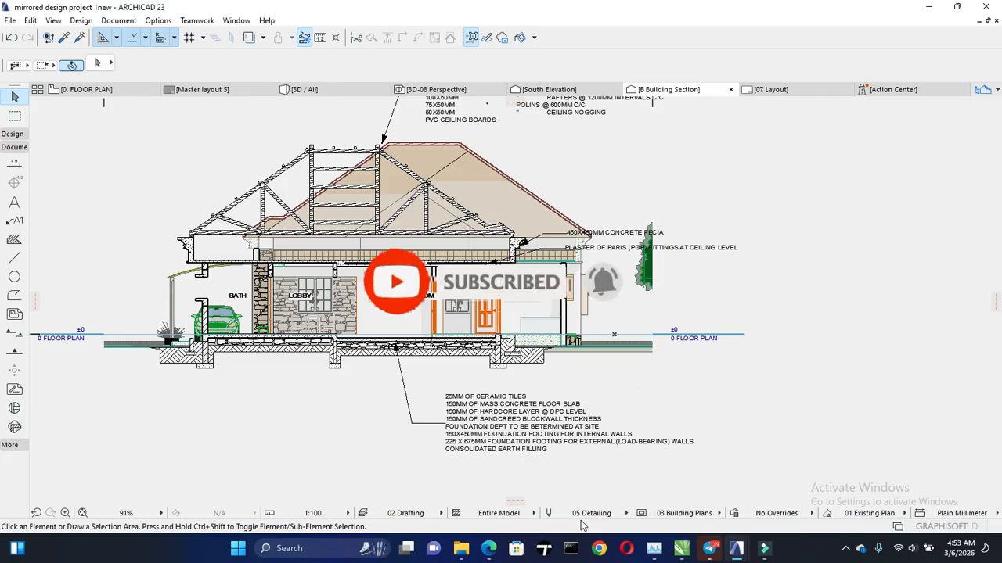
click(845, 548)
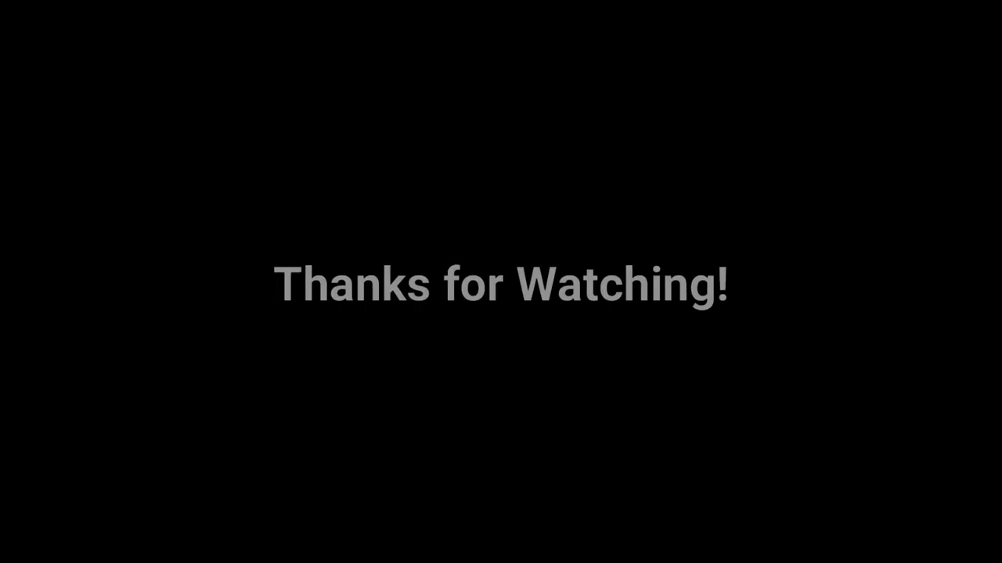